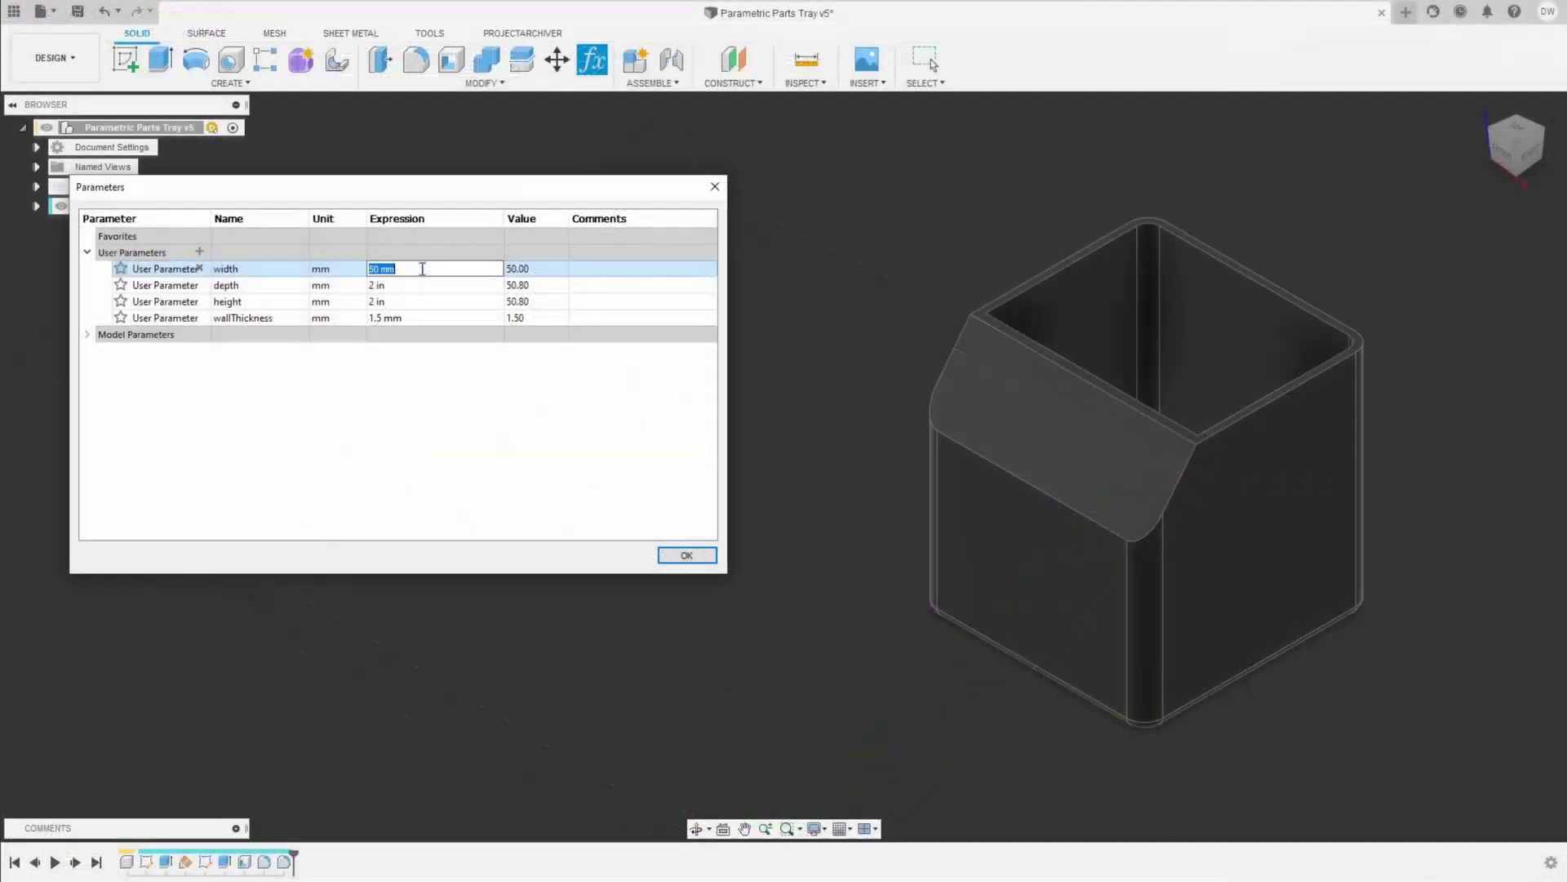
- View the loaded witcher desk riser.stl (50 × 53.6 × 70 mm) standing upright on the bed
{"action": "type", "text": "2"}
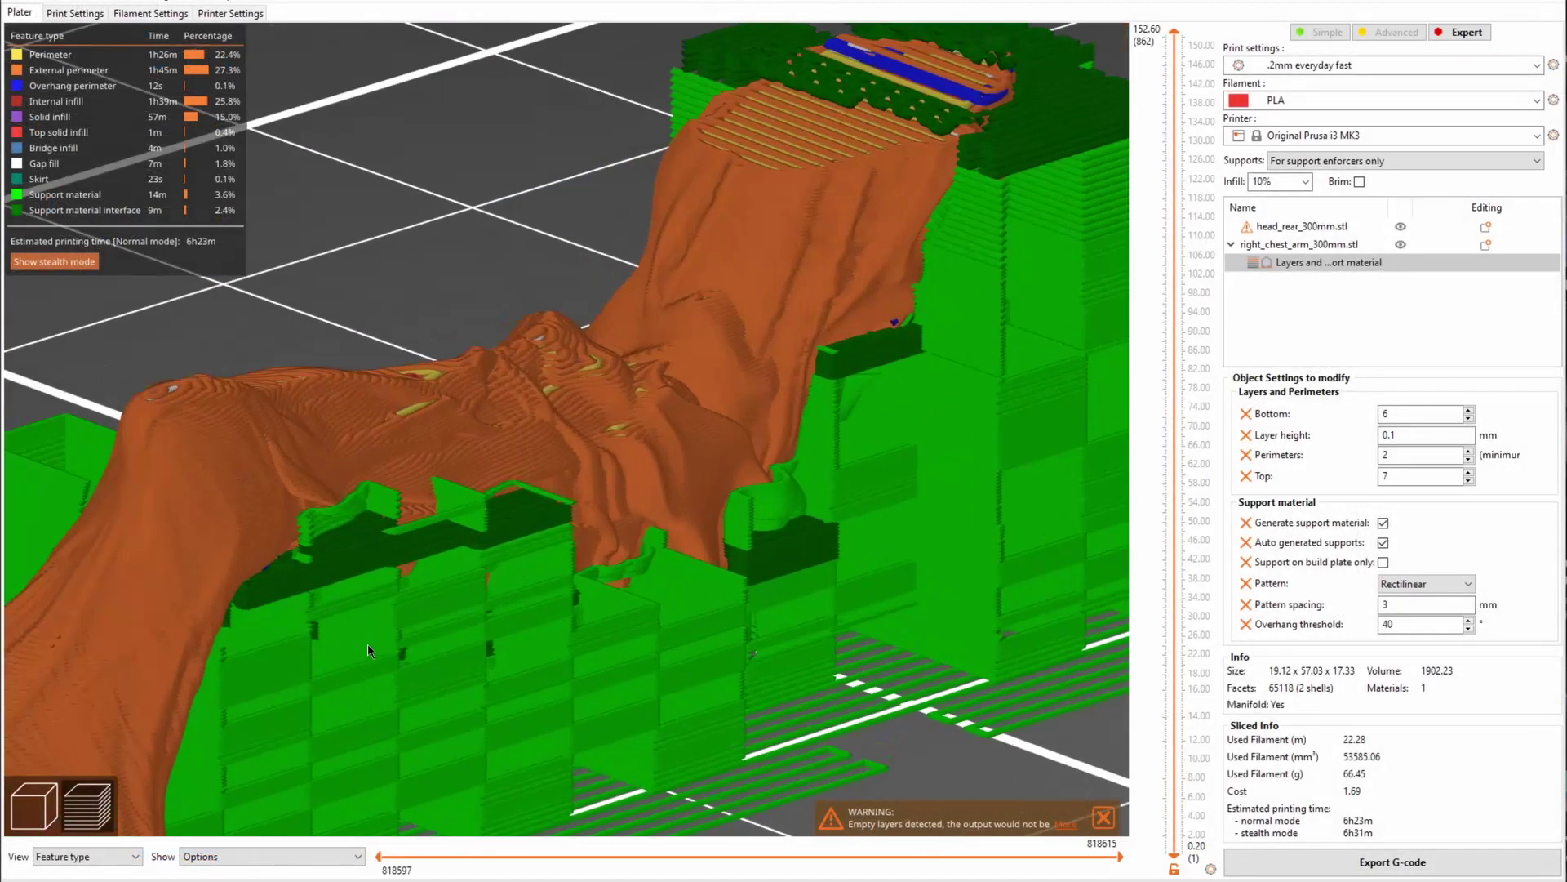
{"action": "scroll", "coordinate": [367, 644], "scroll_direction": "up", "scroll_amount": 3}
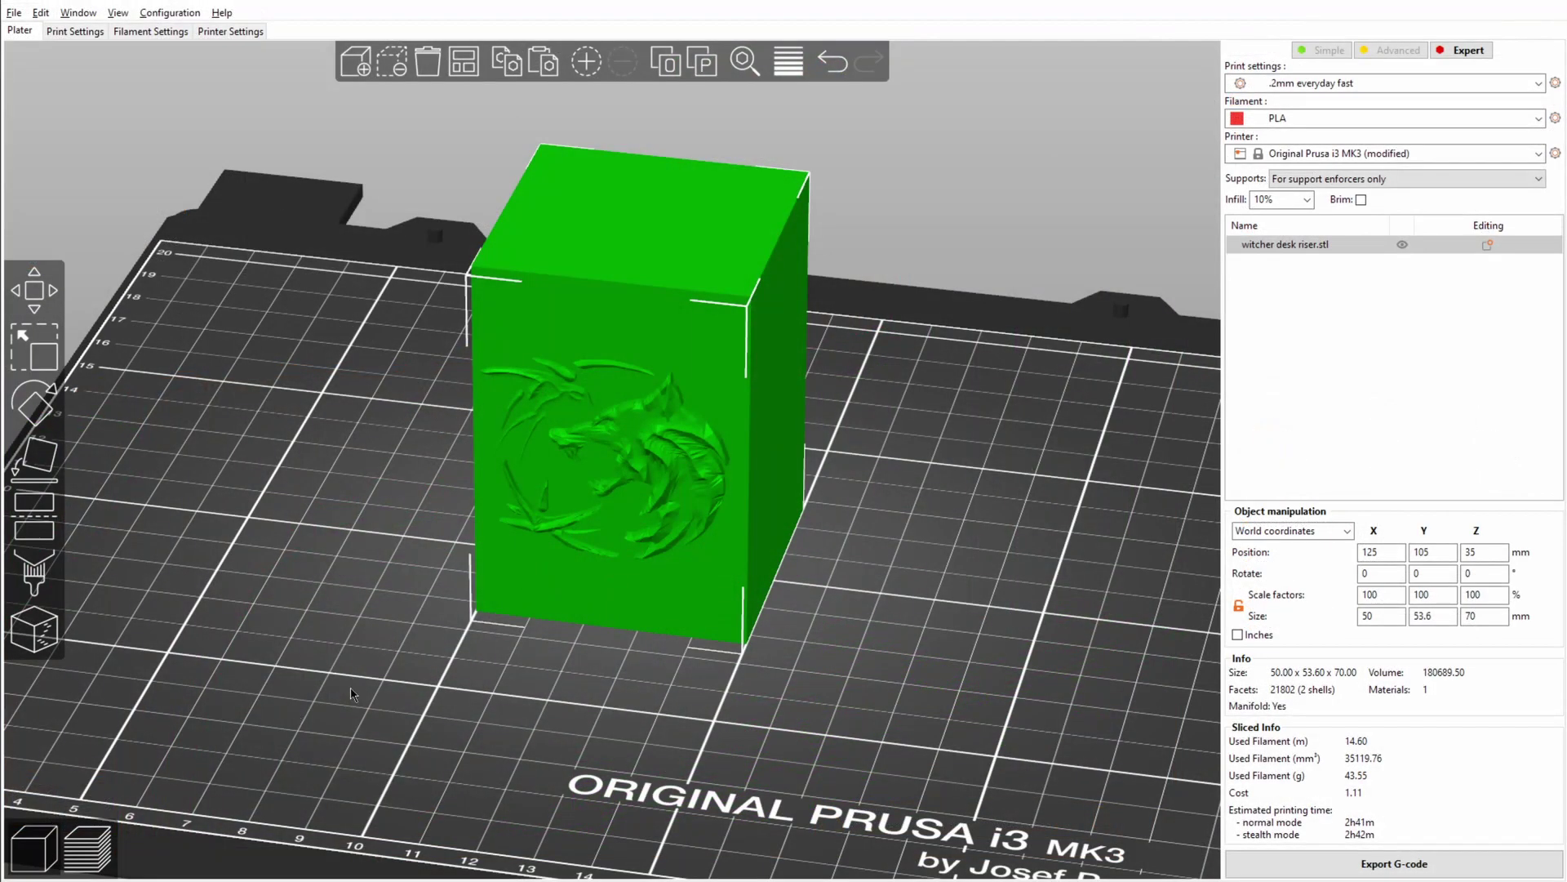
- Lay the riser on its side with the wolf logo facing up, making it 70 × 50 × 53.6 mm
{"action": "left_click_drag", "start_coordinate": [276, 666], "coordinate": [320, 652]}
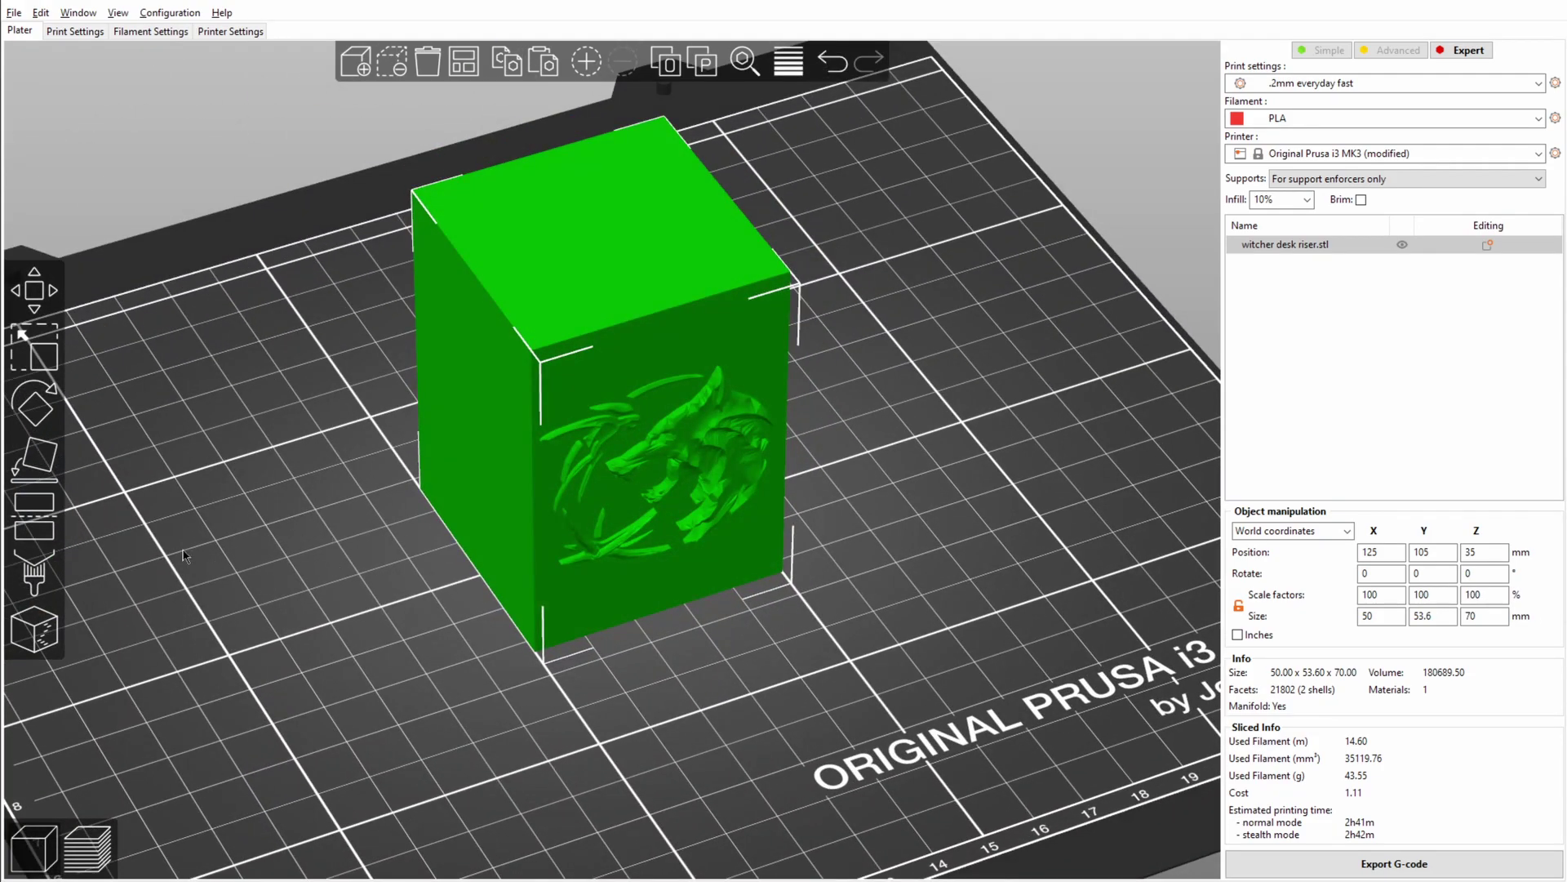
{"action": "left_click_drag", "start_coordinate": [253, 581], "coordinate": [31, 518]}
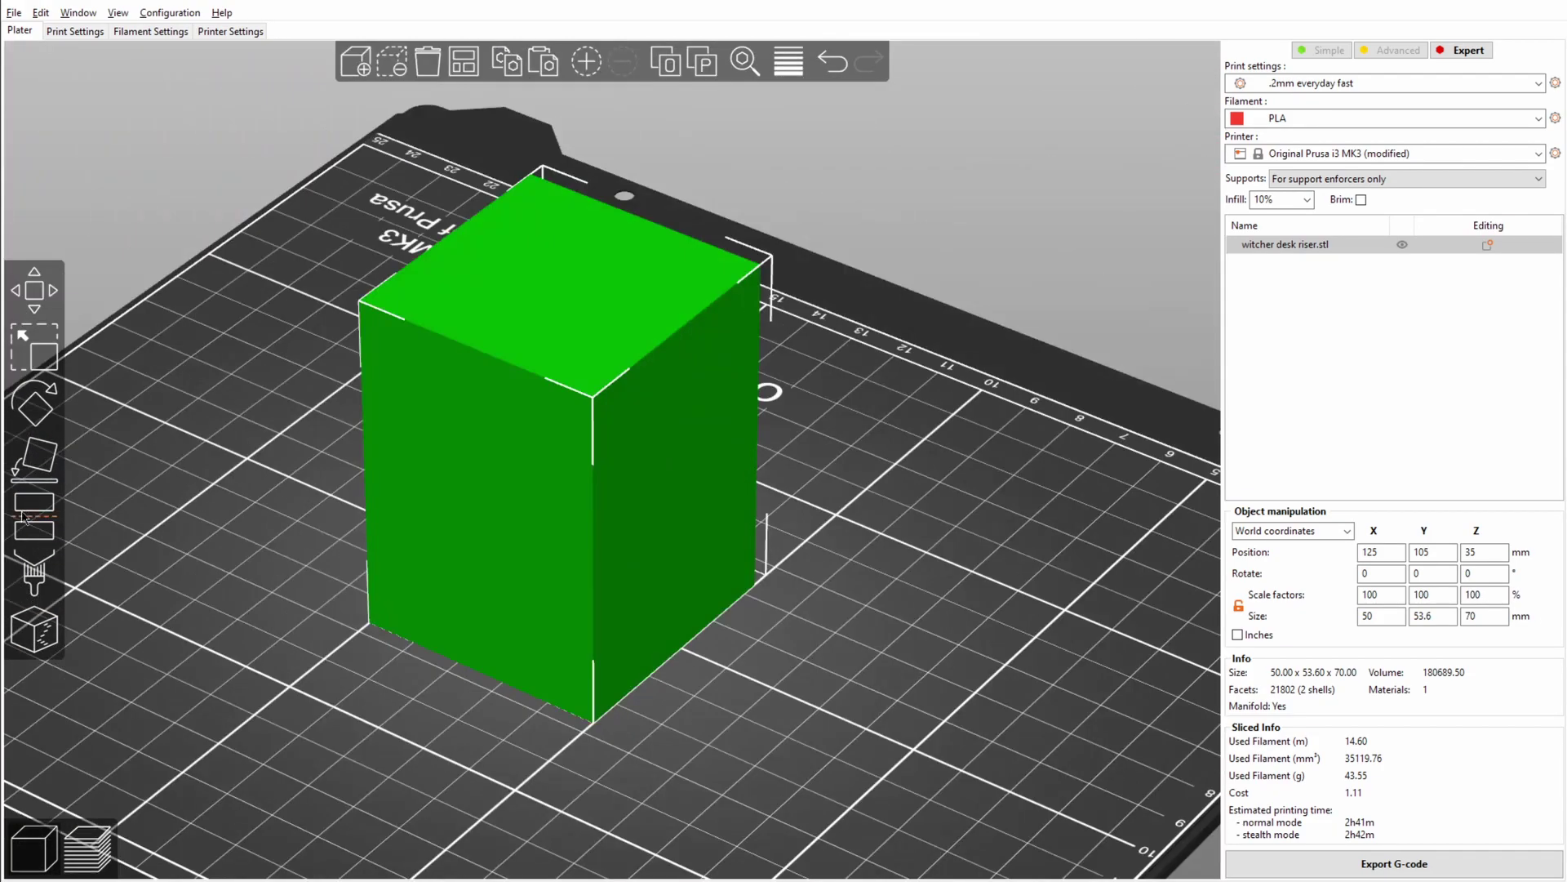
{"action": "left_click", "coordinate": [29, 465]}
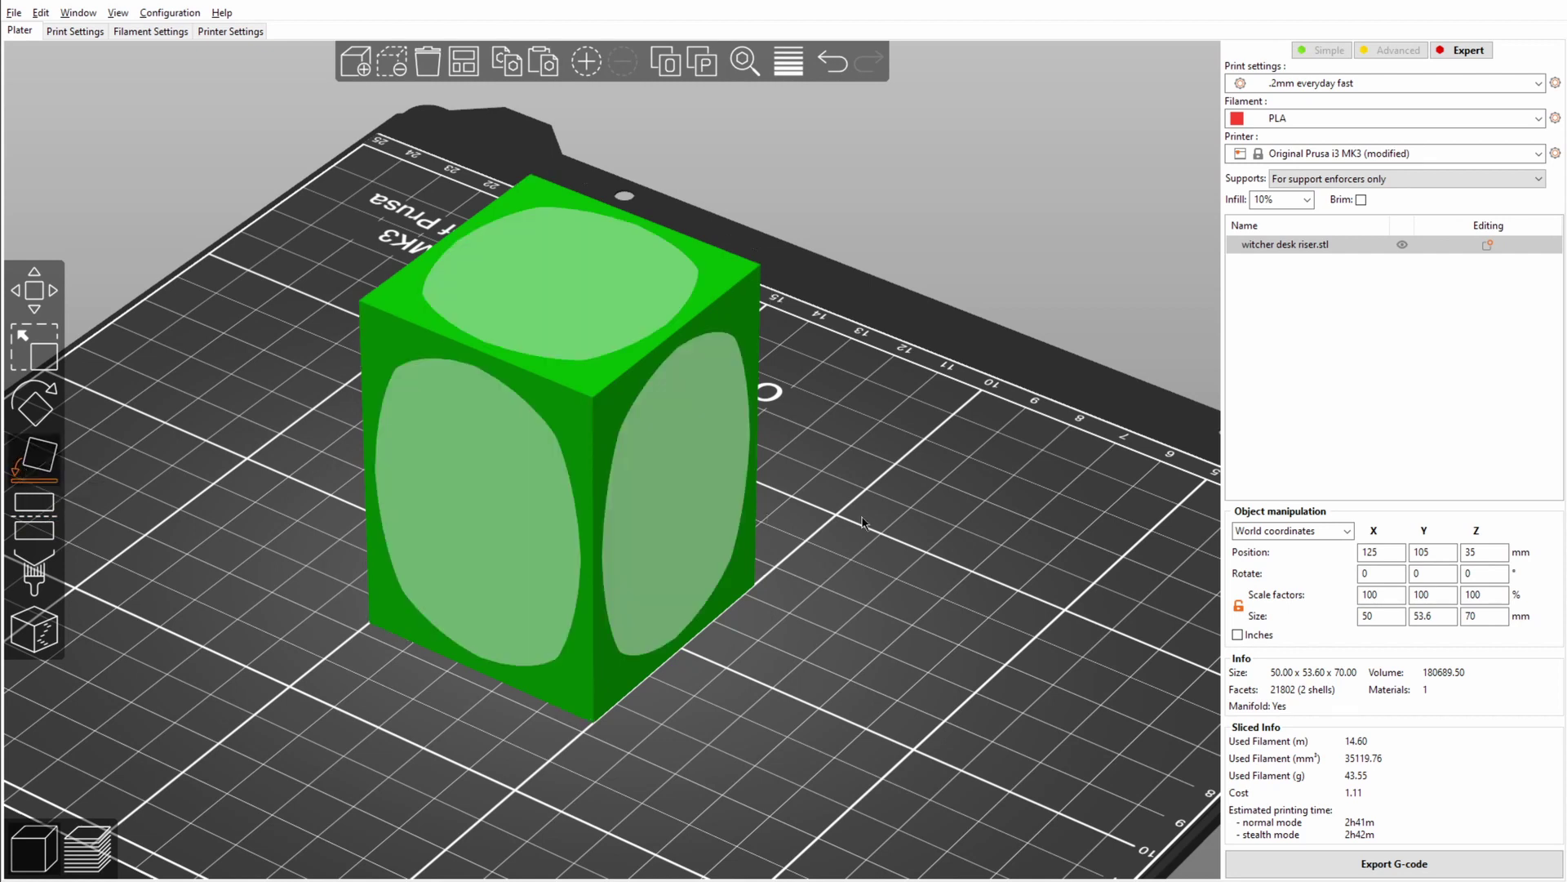
{"action": "left_click", "coordinate": [671, 452]}
{"action": "left_click_drag", "start_coordinate": [605, 427], "coordinate": [385, 708]}
{"action": "left_click", "coordinate": [563, 560]}
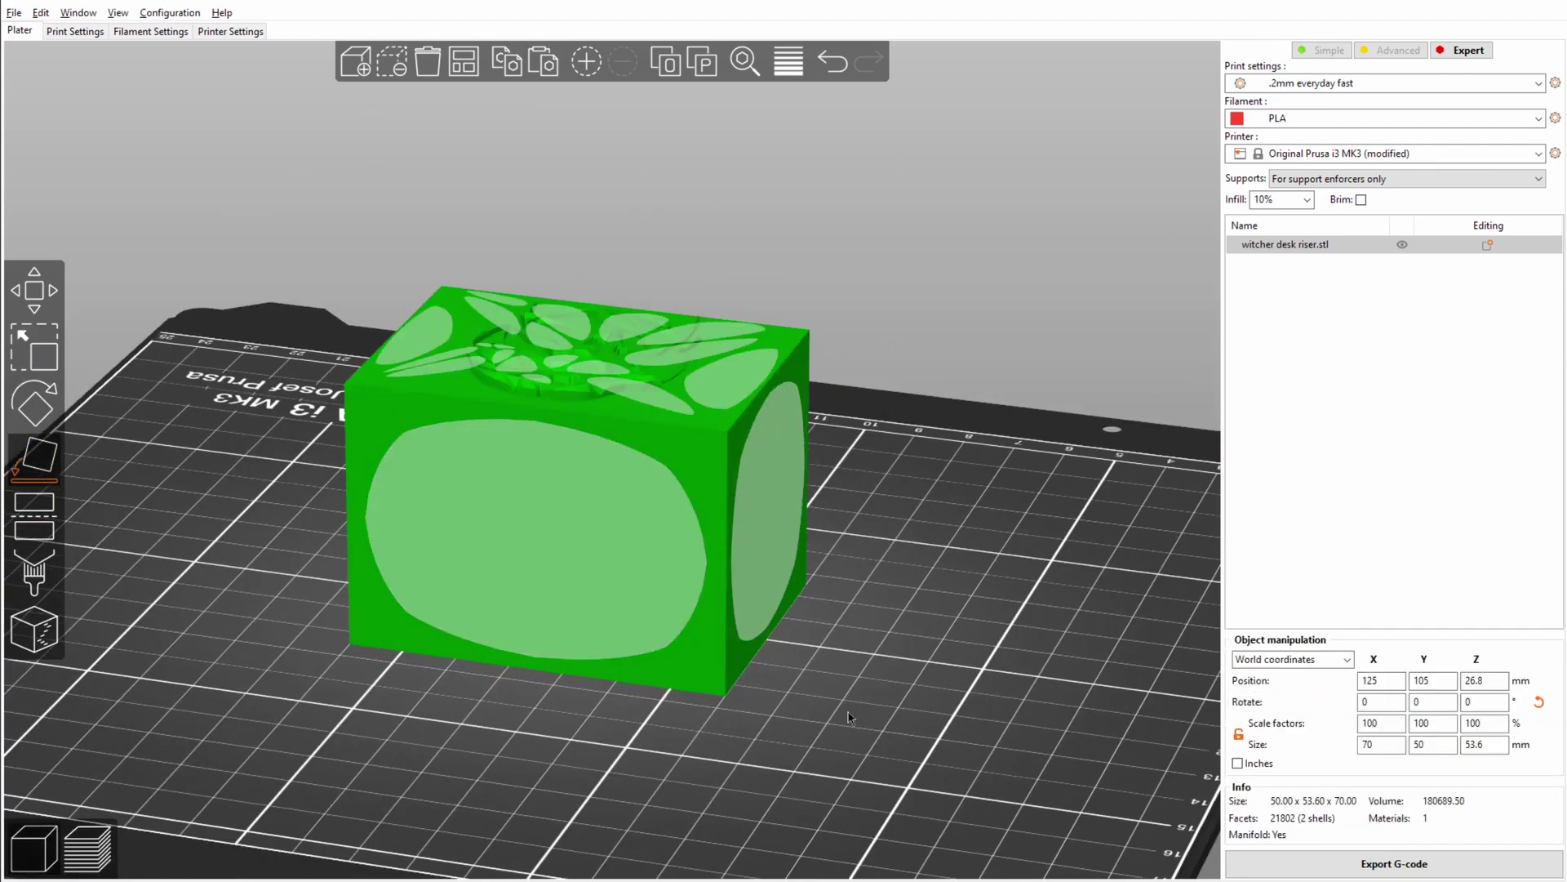
- Switch to the top view, zoom to fit the box and leave face placement
{"action": "left_click_drag", "start_coordinate": [563, 560], "coordinate": [980, 737]}
{"action": "key", "text": "1"}
{"action": "key", "text": "Escape"}
{"action": "key", "text": "z"}
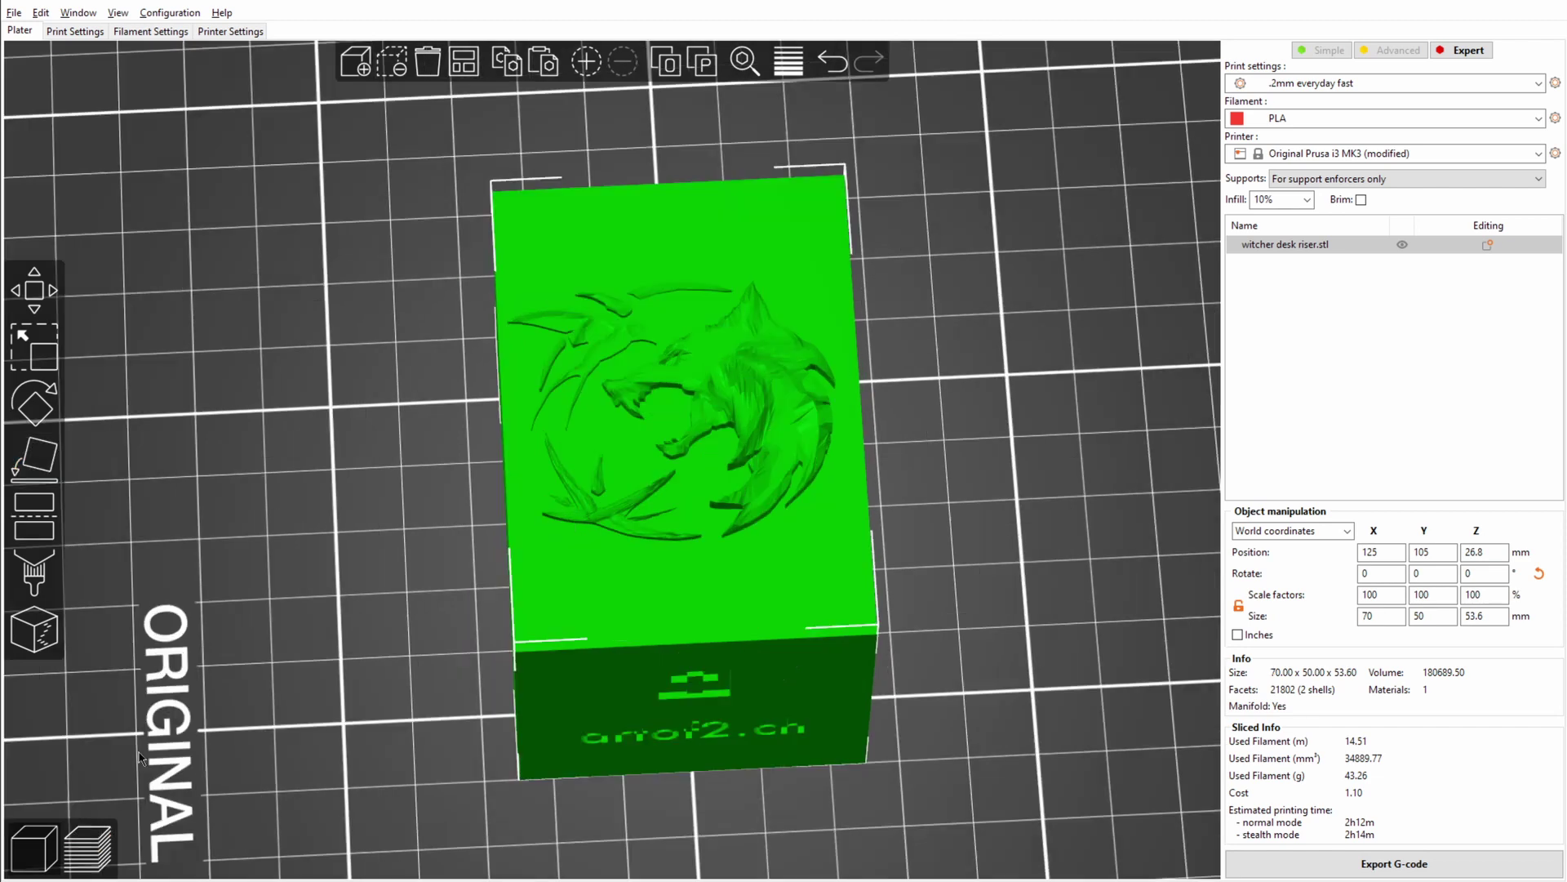
{"action": "left_click", "coordinate": [92, 853]}
{"action": "left_click_drag", "start_coordinate": [450, 459], "coordinate": [260, 536]}
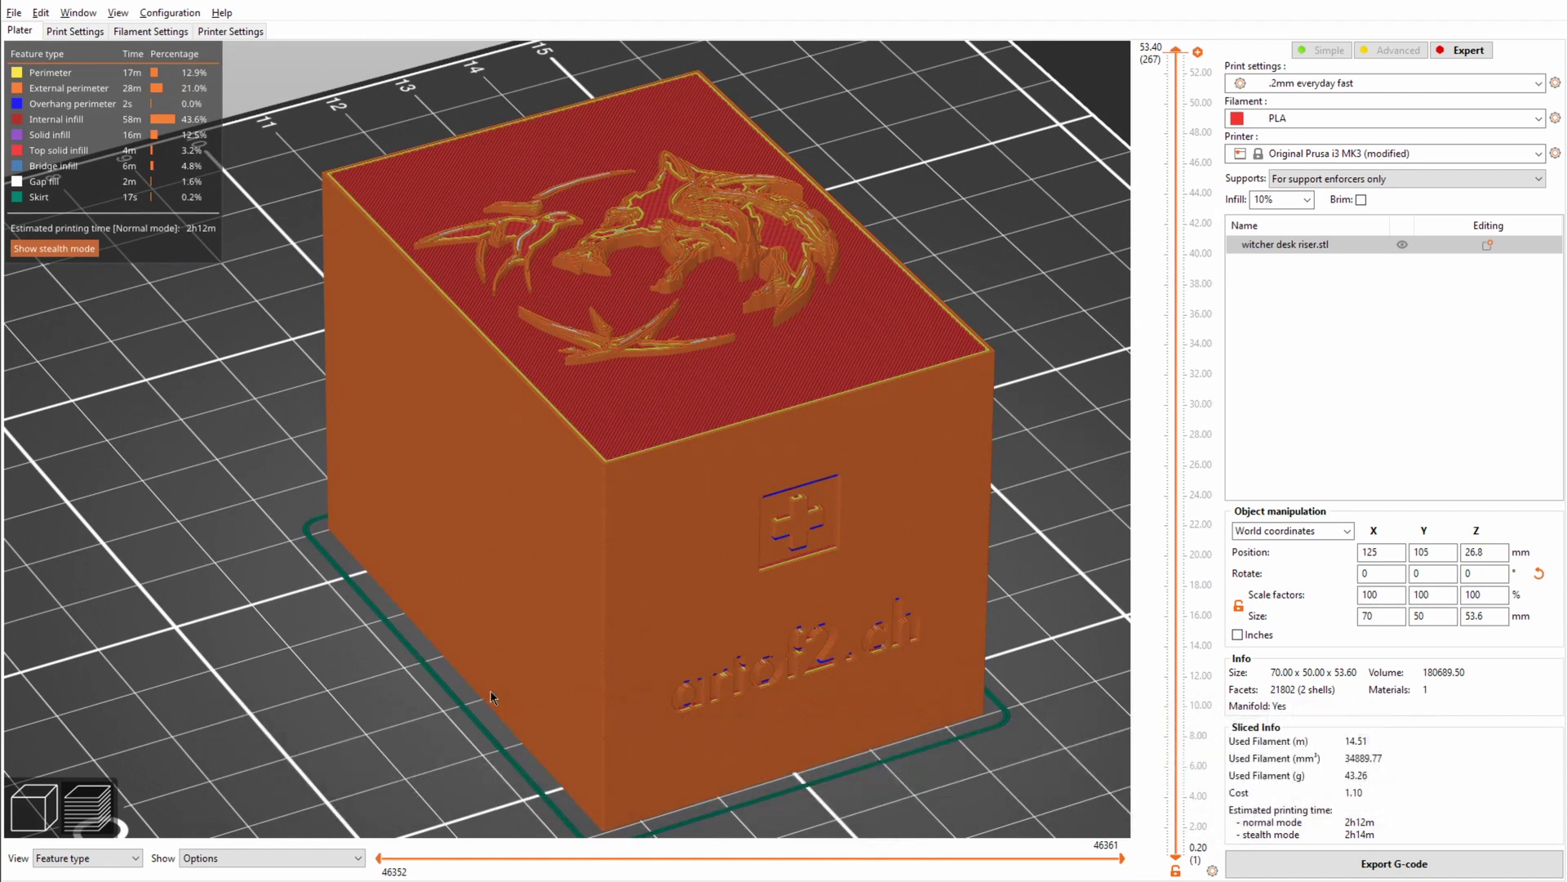
{"action": "left_click_drag", "start_coordinate": [535, 321], "coordinate": [408, 111]}
{"action": "scroll", "coordinate": [420, 260], "scroll_direction": "up", "scroll_amount": 3}
{"action": "scroll", "coordinate": [419, 259], "scroll_direction": "up", "scroll_amount": 2}
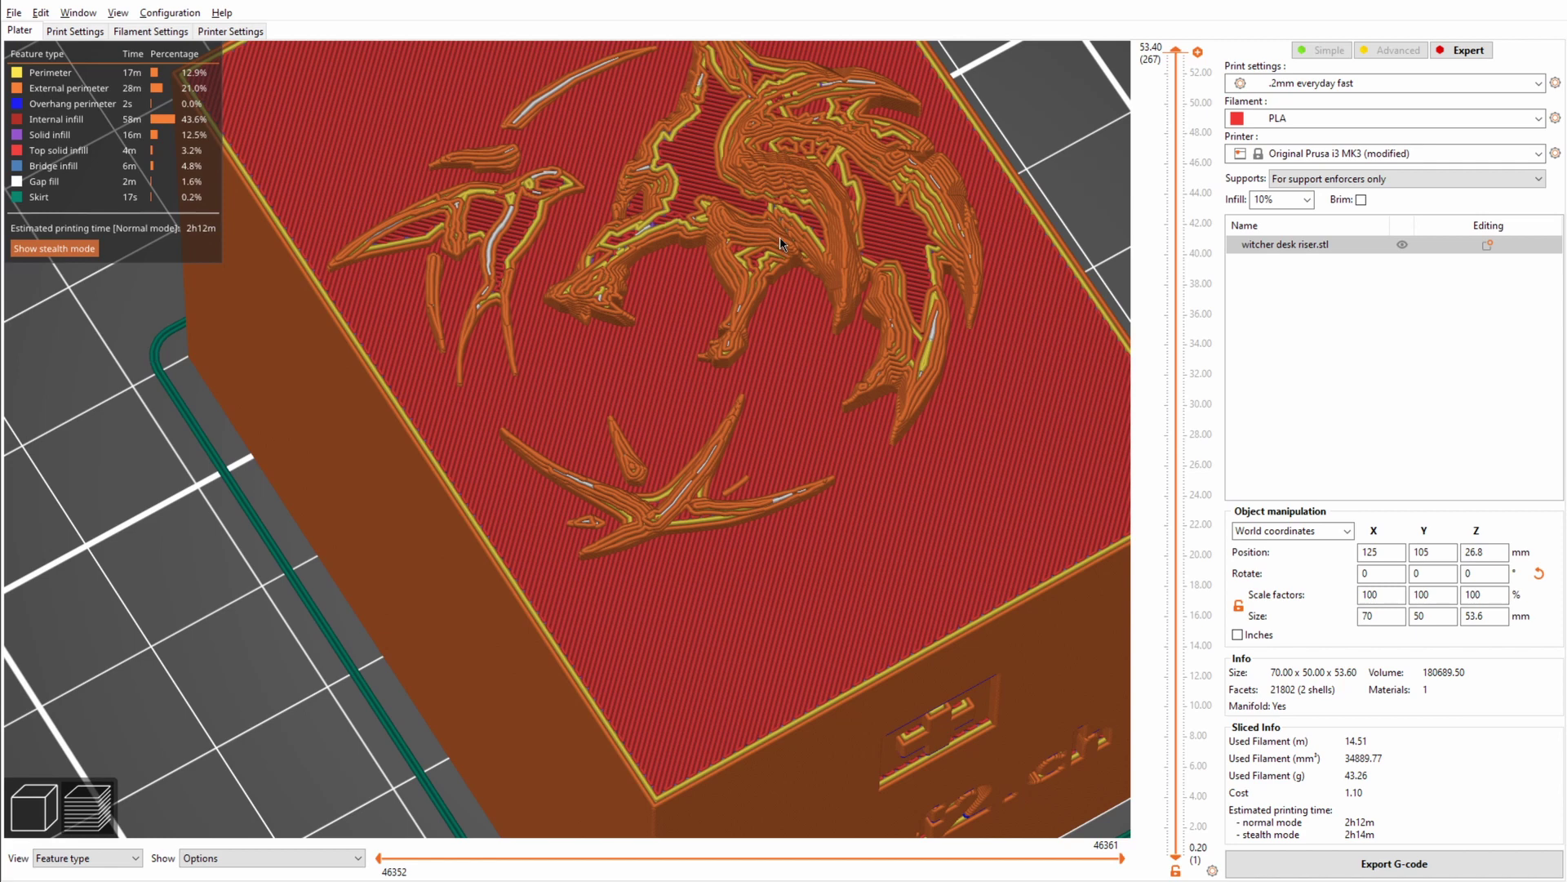
{"action": "left_click", "coordinate": [34, 807]}
{"action": "scroll", "coordinate": [339, 635], "scroll_direction": "down", "scroll_amount": 5}
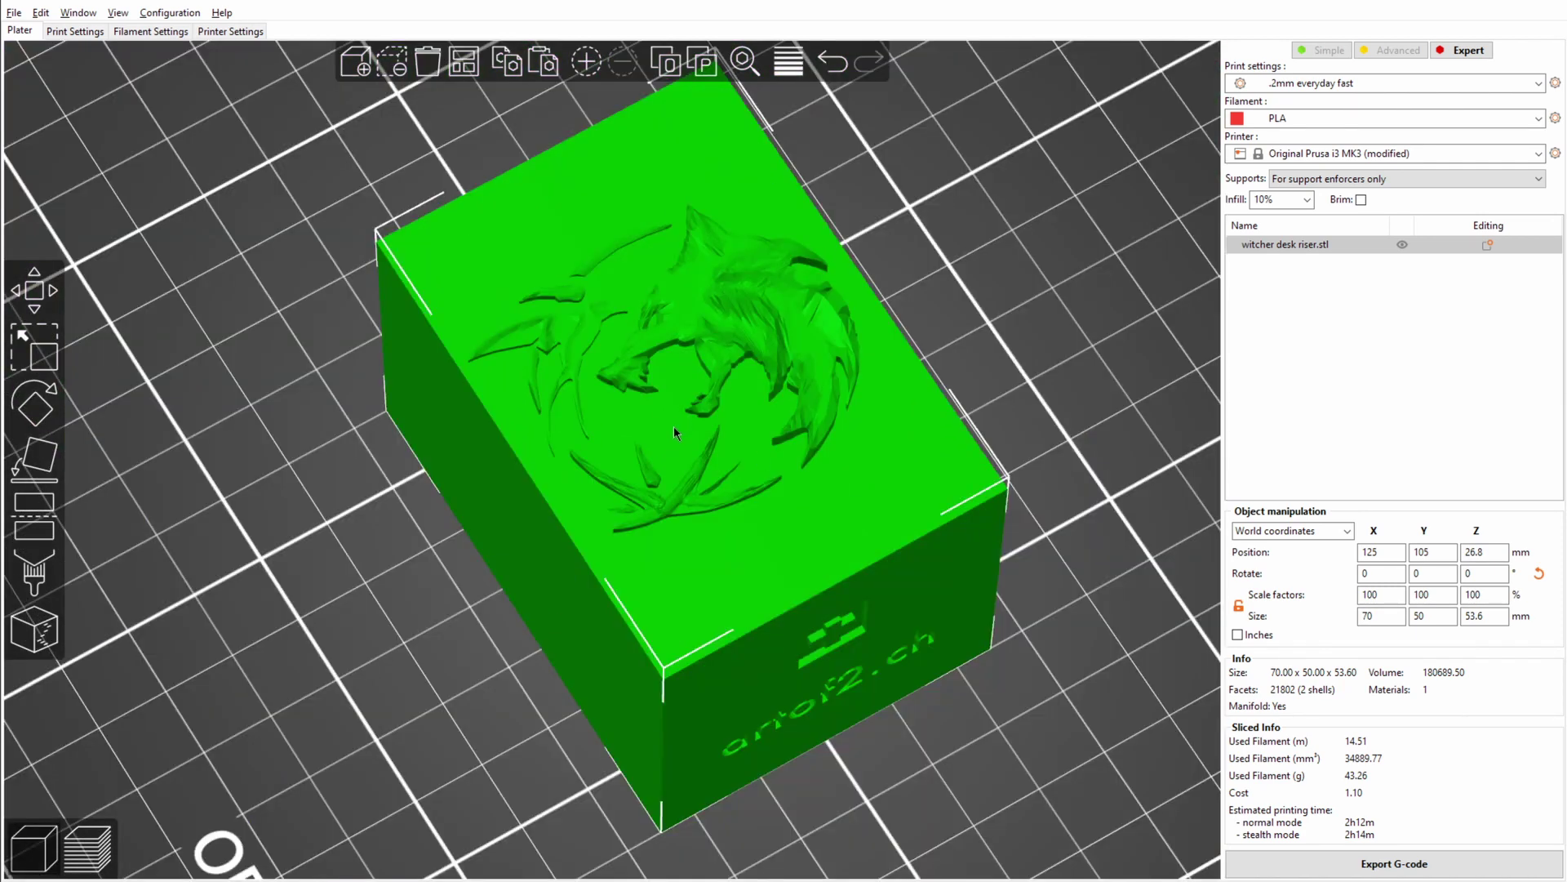
- Add finer variable layer heights across the wolf logo's height, raising the estimate to 2h24m
{"action": "left_click", "coordinate": [792, 65]}
{"action": "left_click_drag", "start_coordinate": [913, 302], "coordinate": [891, 264]}
{"action": "scroll", "coordinate": [892, 264], "scroll_direction": "up", "scroll_amount": 10}
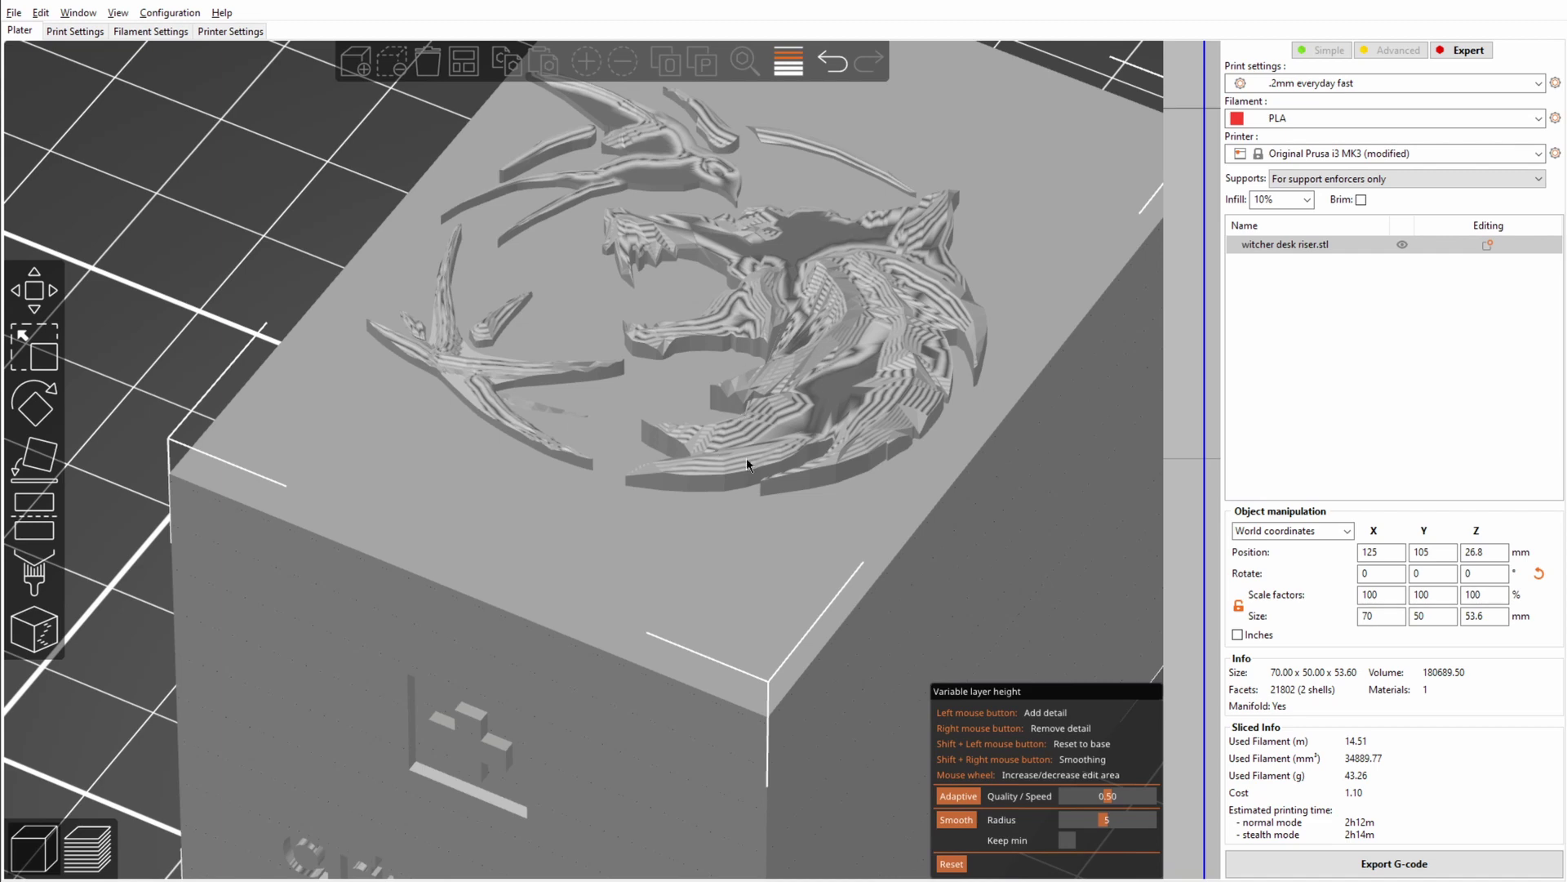
{"action": "left_click_drag", "start_coordinate": [788, 472], "coordinate": [237, 685]}
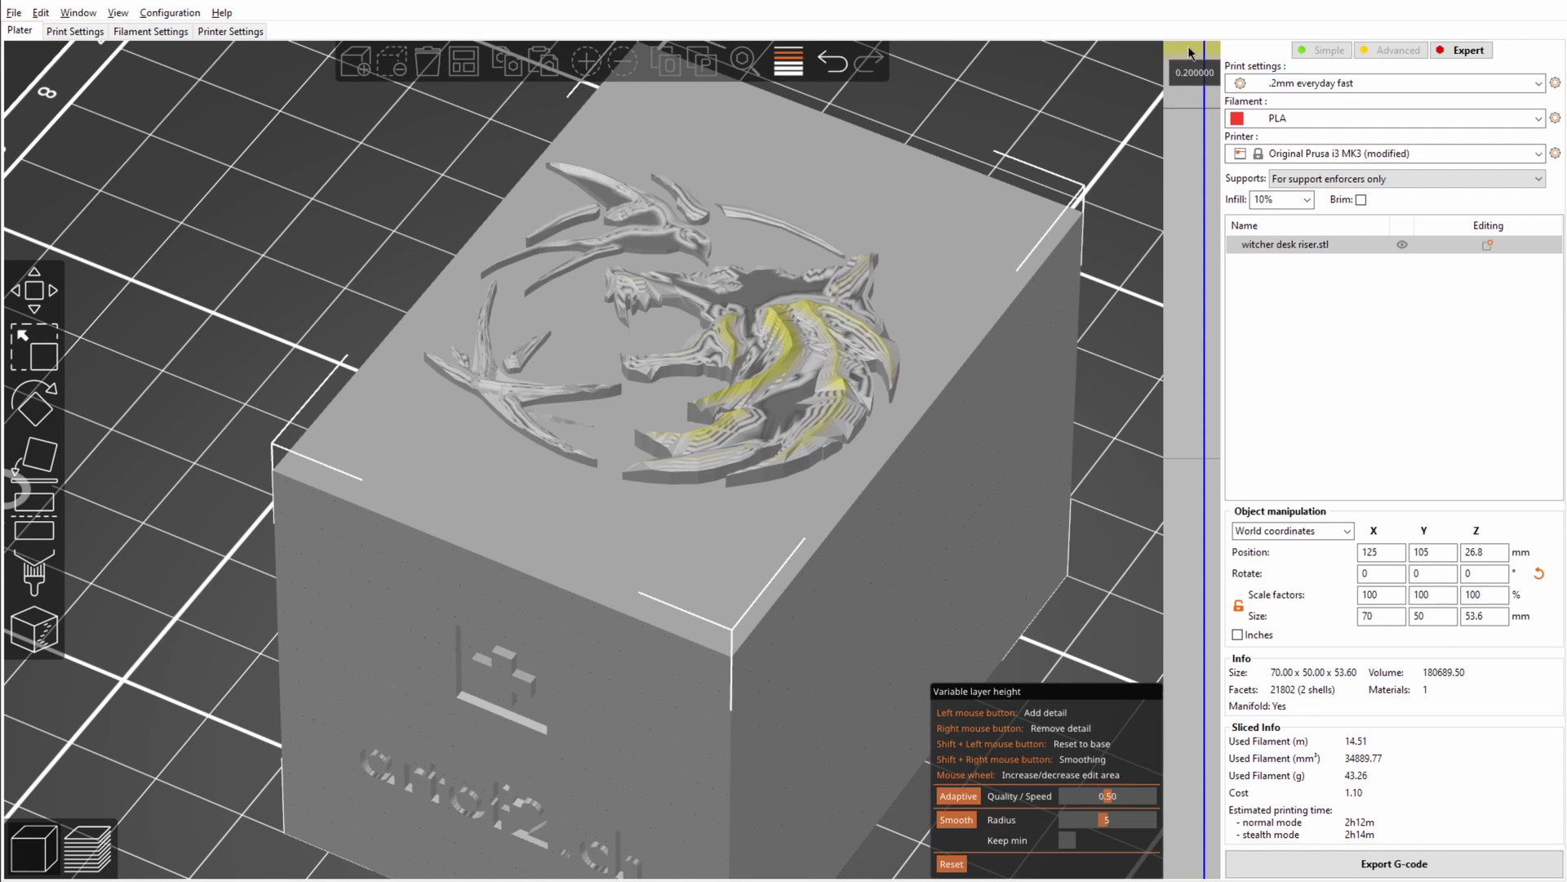
{"action": "left_click_drag", "start_coordinate": [1187, 46], "coordinate": [1193, 90]}
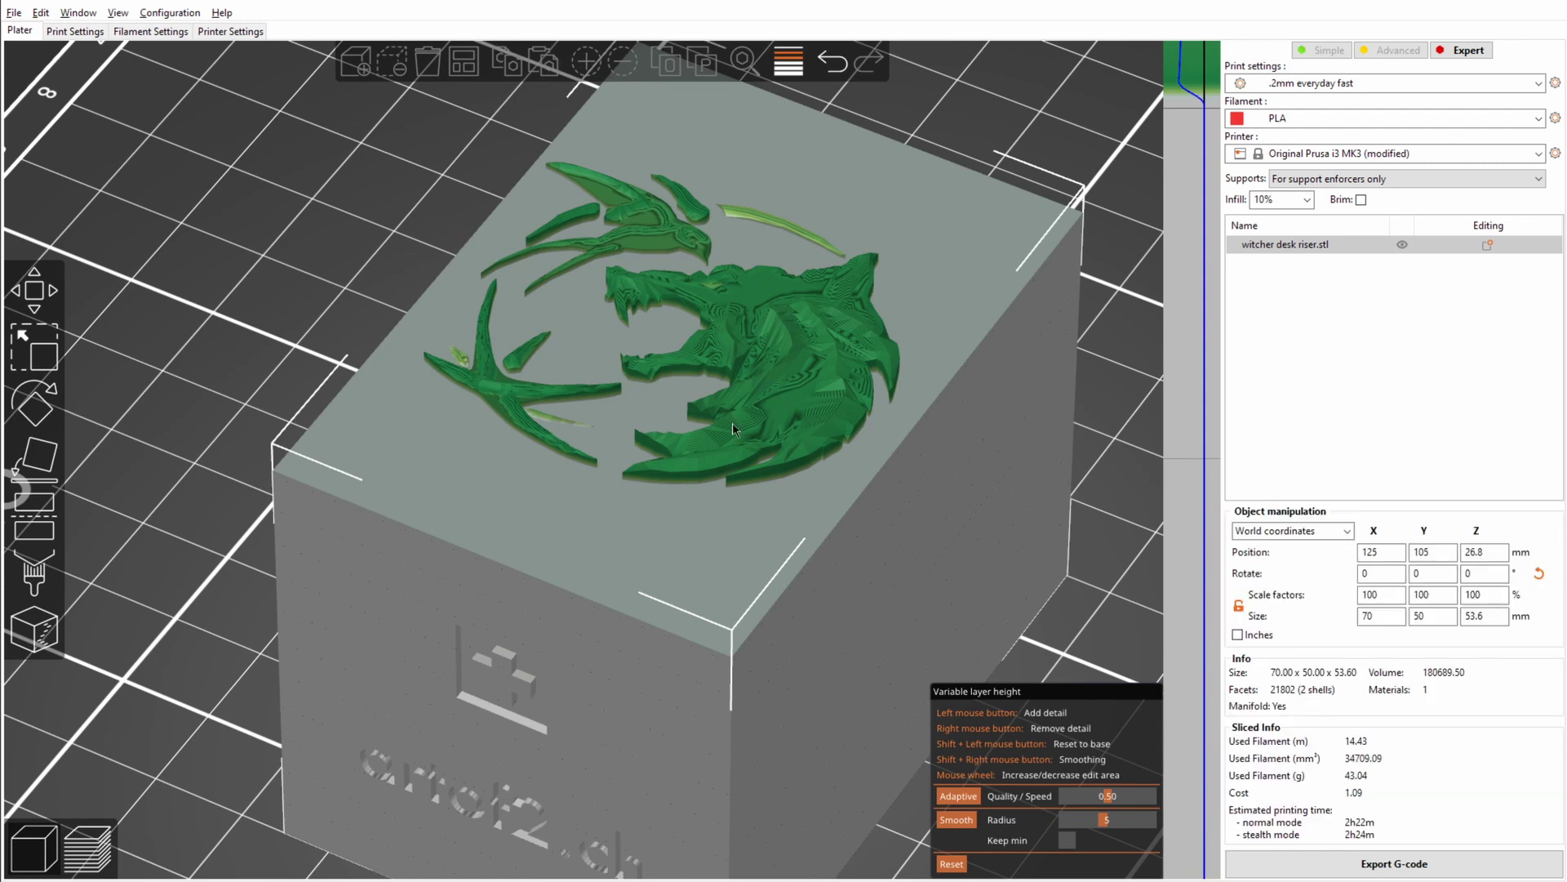
{"action": "scroll", "coordinate": [732, 422], "scroll_direction": "up", "scroll_amount": 5}
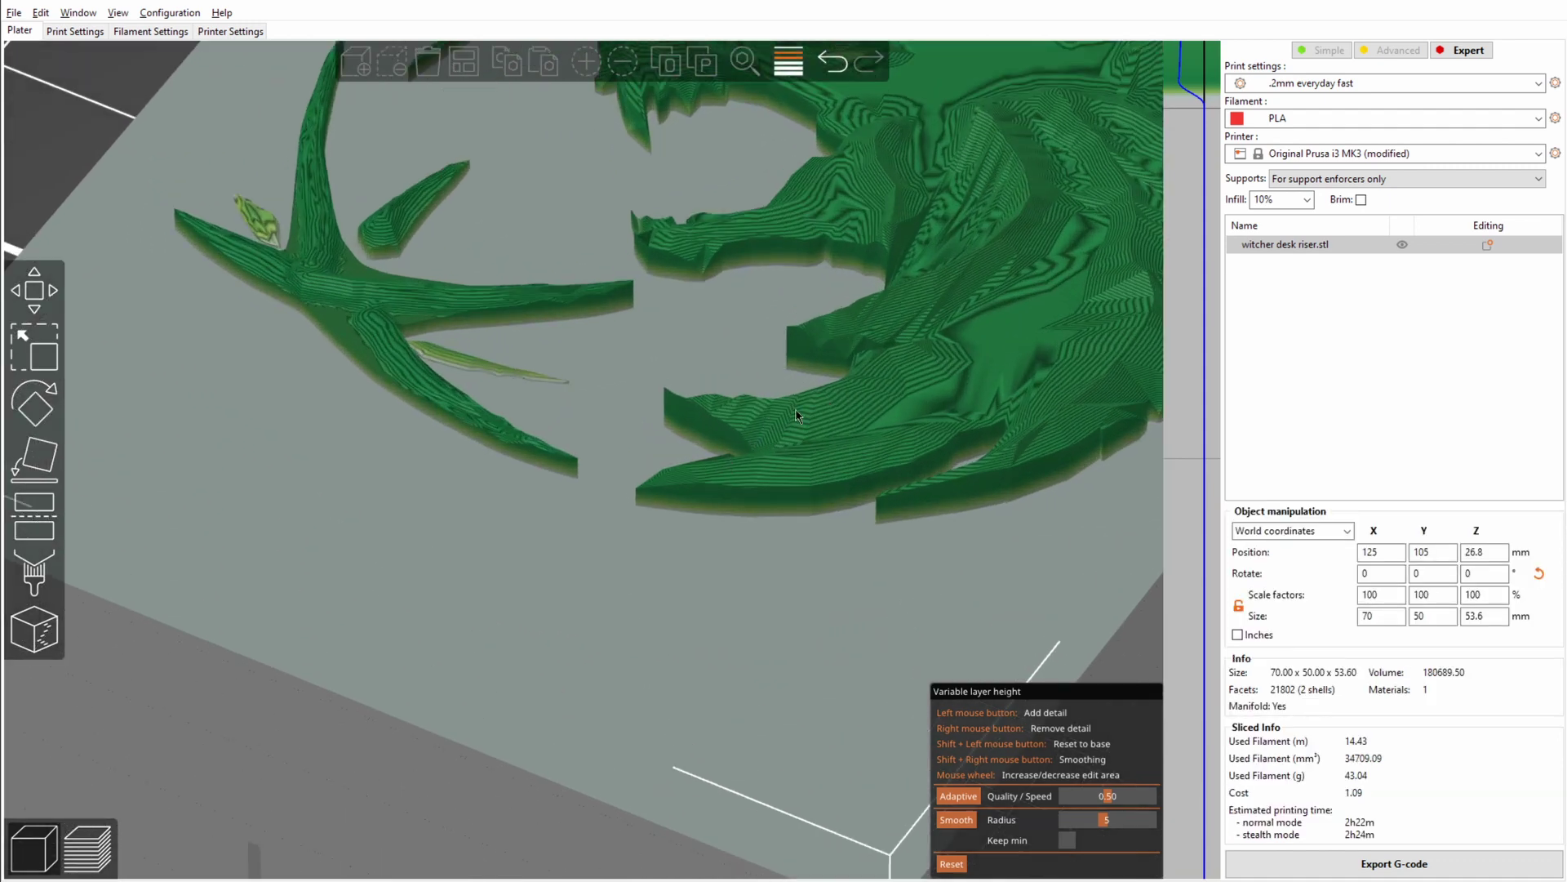
{"action": "scroll", "coordinate": [739, 454], "scroll_direction": "down", "scroll_amount": 3}
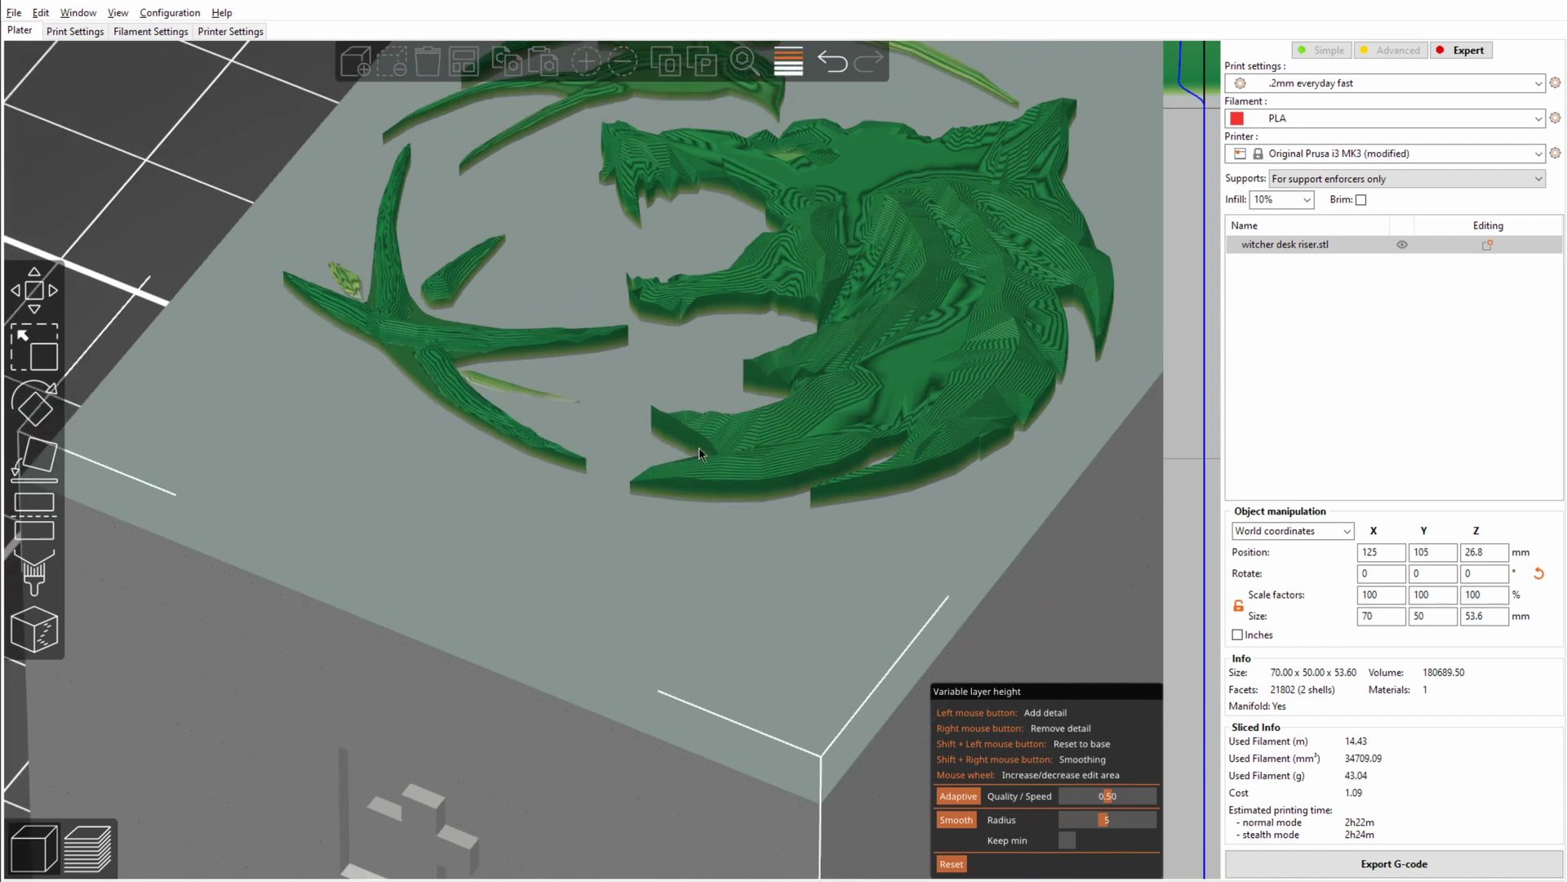
{"action": "left_click_drag", "start_coordinate": [664, 434], "coordinate": [521, 532]}
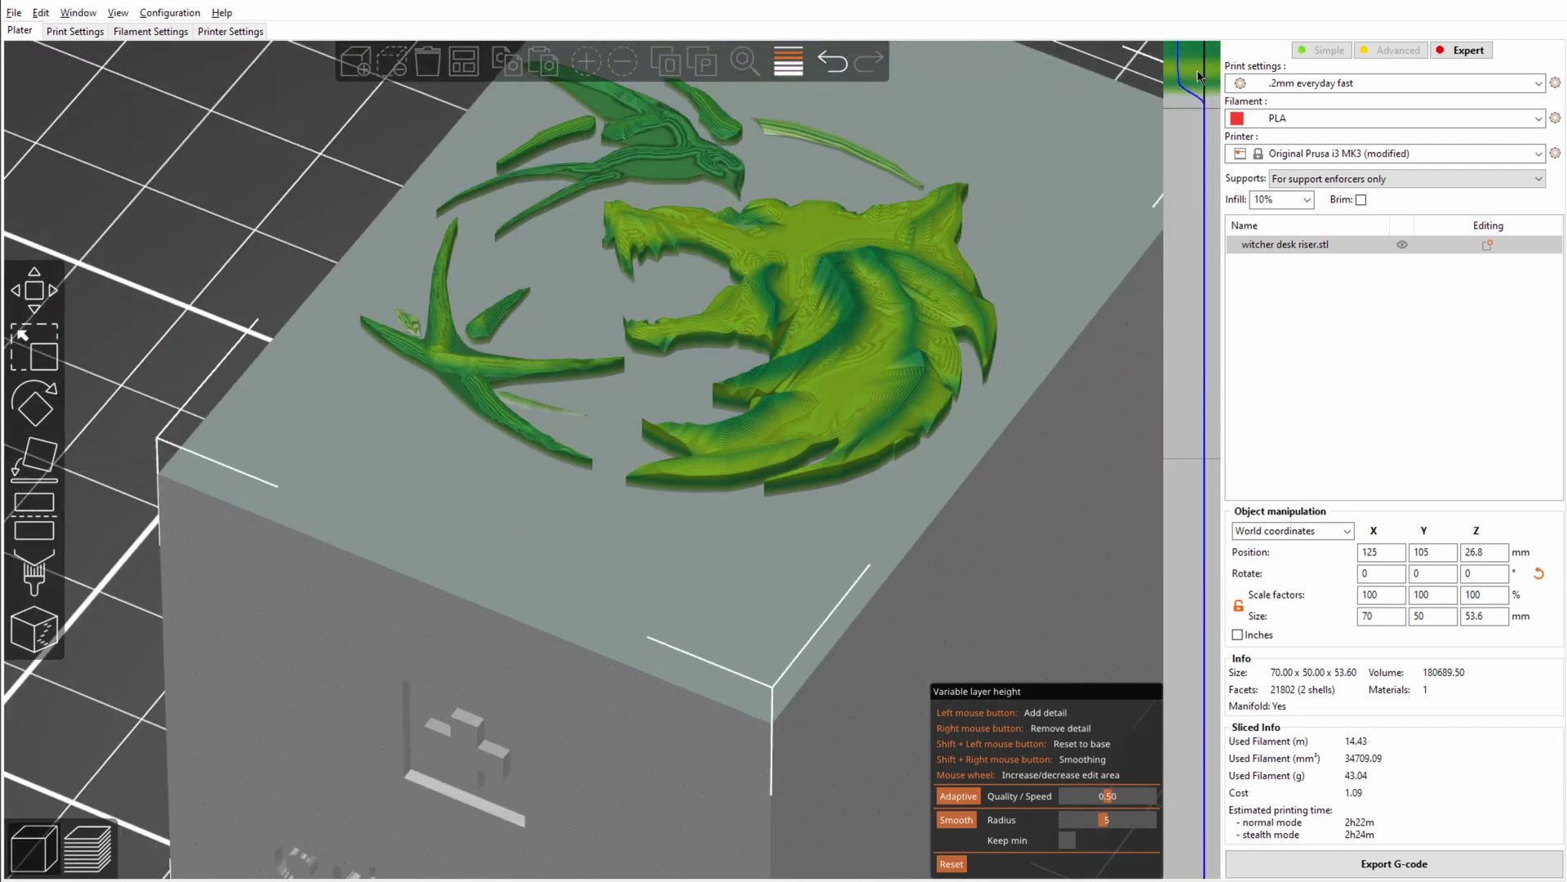
{"action": "left_click_drag", "start_coordinate": [743, 345], "coordinate": [486, 487]}
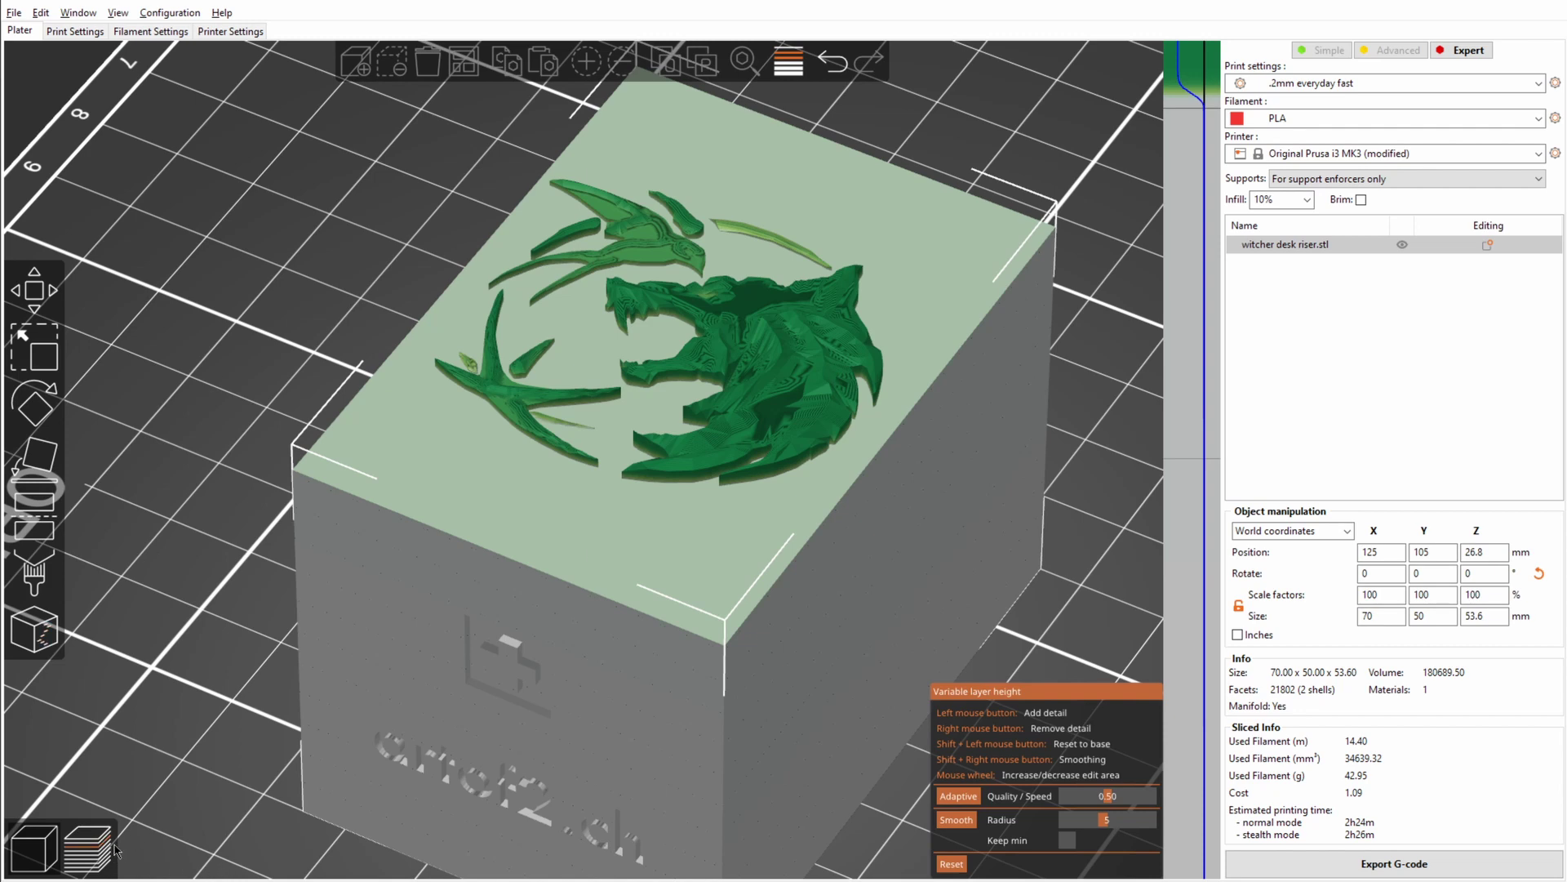
{"action": "left_click", "coordinate": [88, 849]}
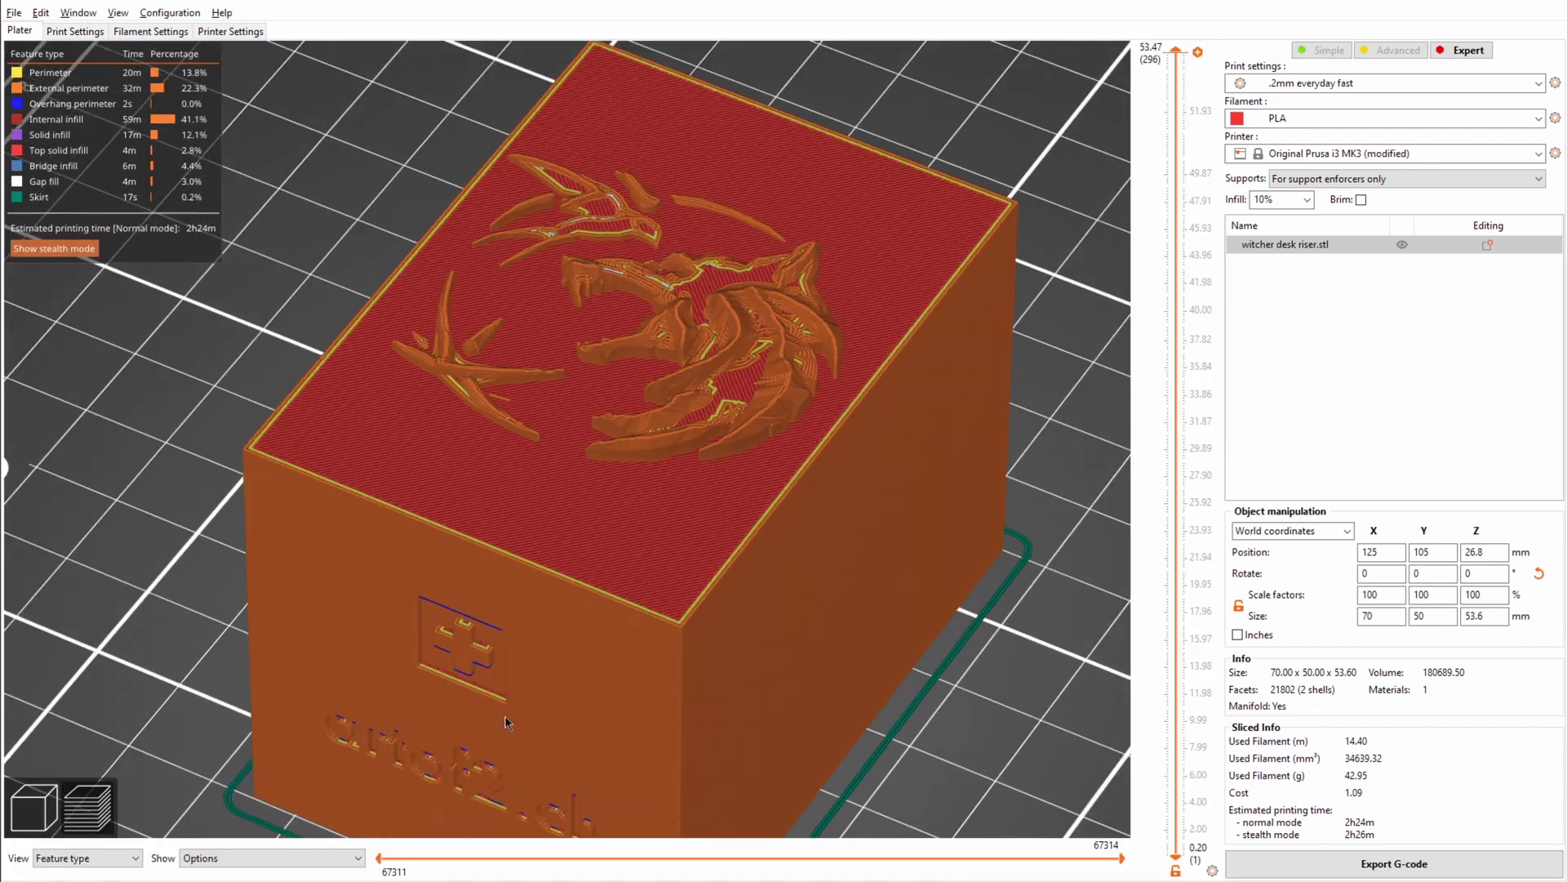
- Limit the sliced preview to layer 50.20 mm (253), where the wolf relief begins
{"action": "scroll", "coordinate": [725, 247], "scroll_direction": "up", "scroll_amount": 5}
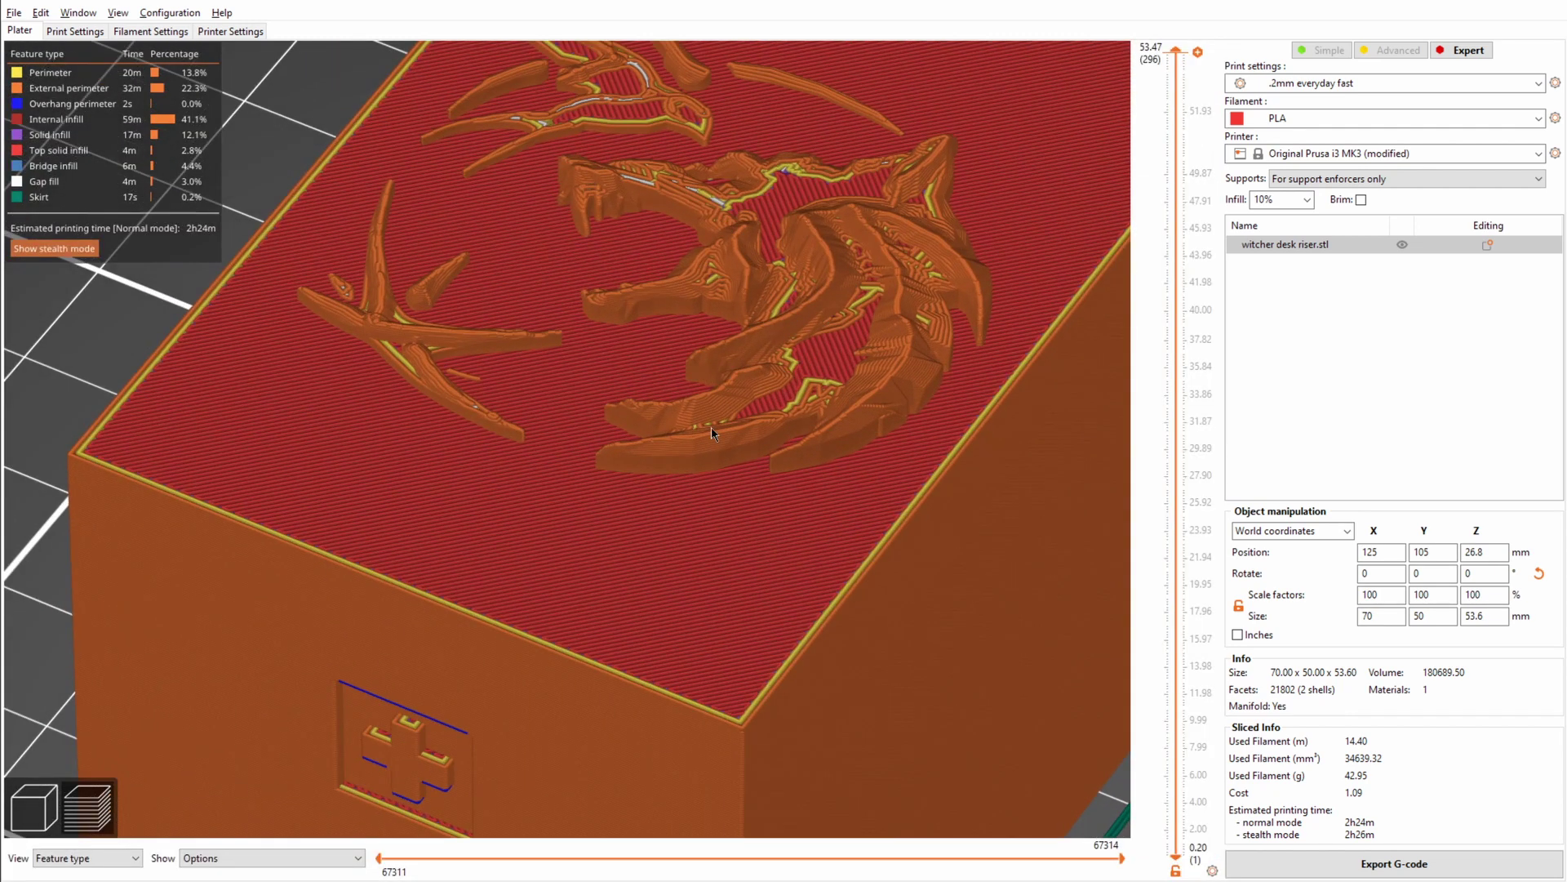
{"action": "scroll", "coordinate": [711, 428], "scroll_direction": "down", "scroll_amount": 5}
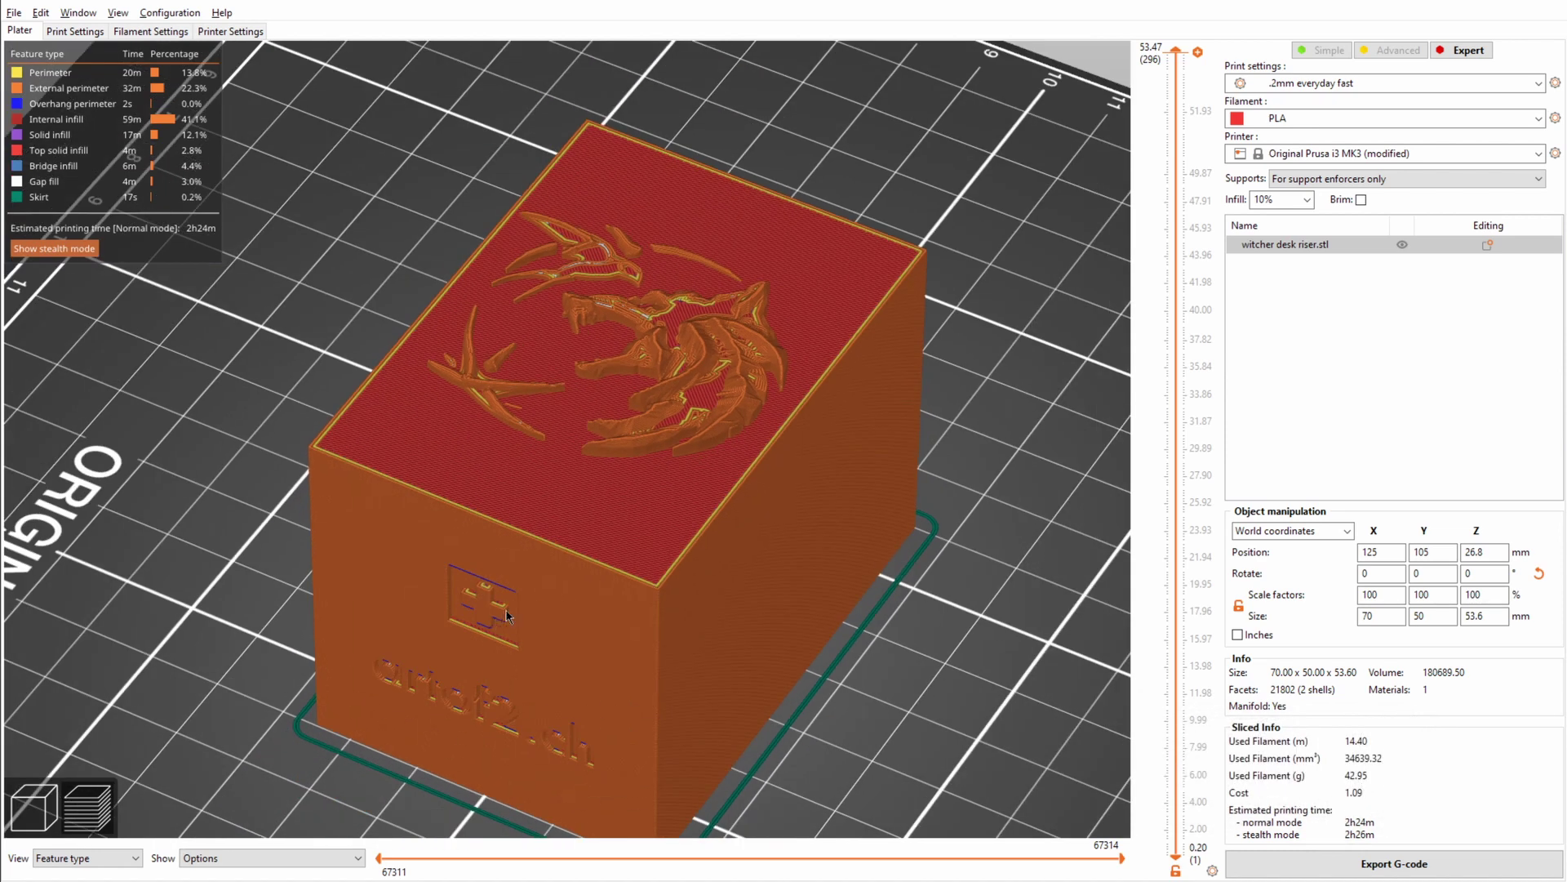
{"action": "left_click_drag", "start_coordinate": [1179, 53], "coordinate": [1135, 170]}
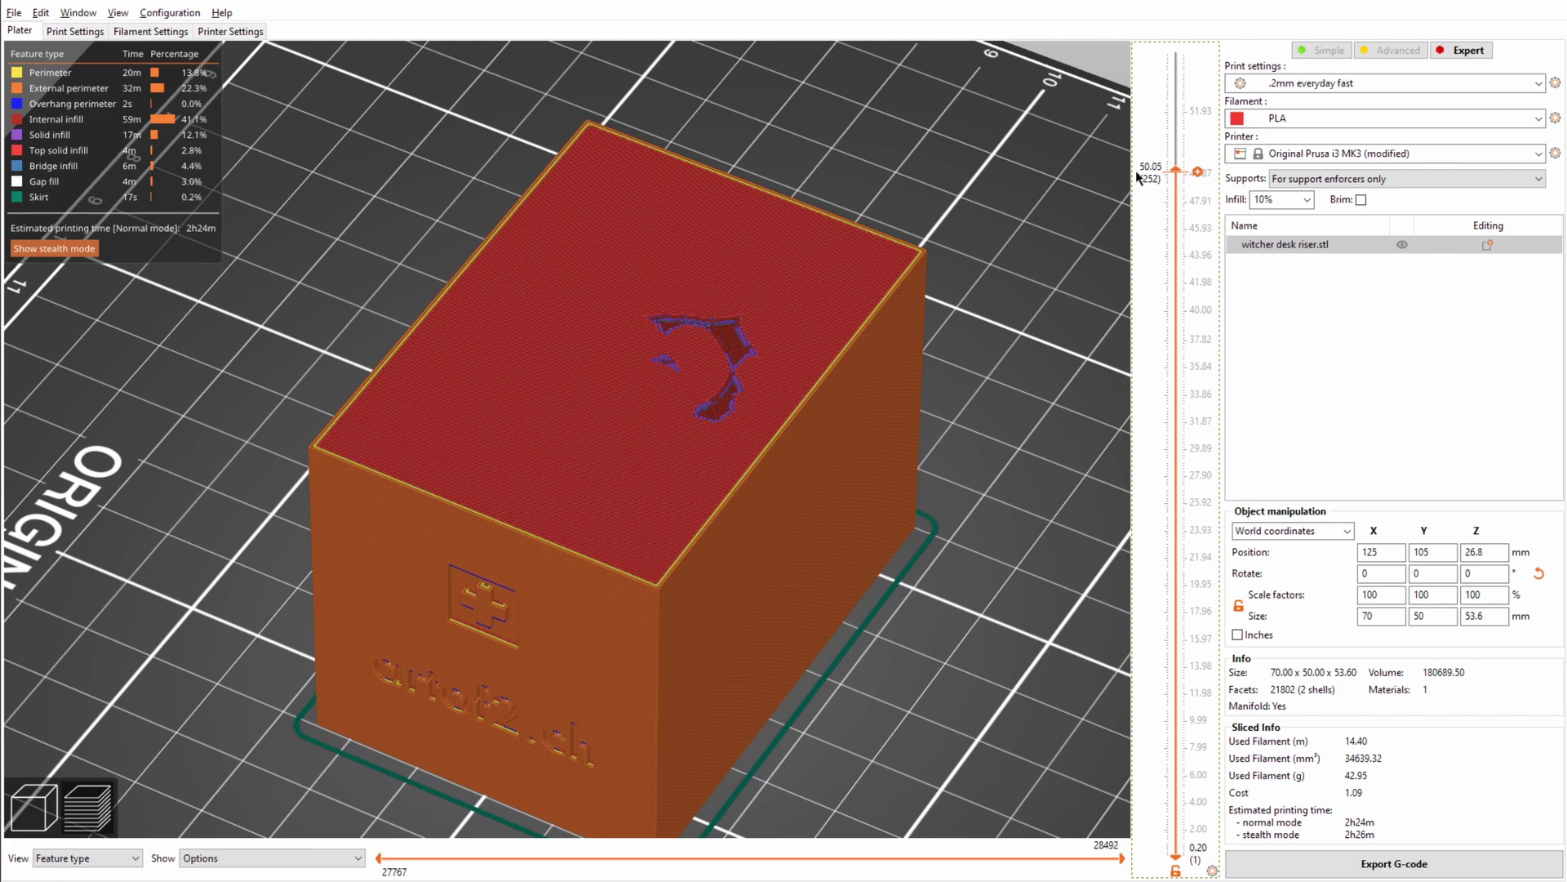
{"action": "left_click_drag", "start_coordinate": [1135, 171], "coordinate": [1136, 170]}
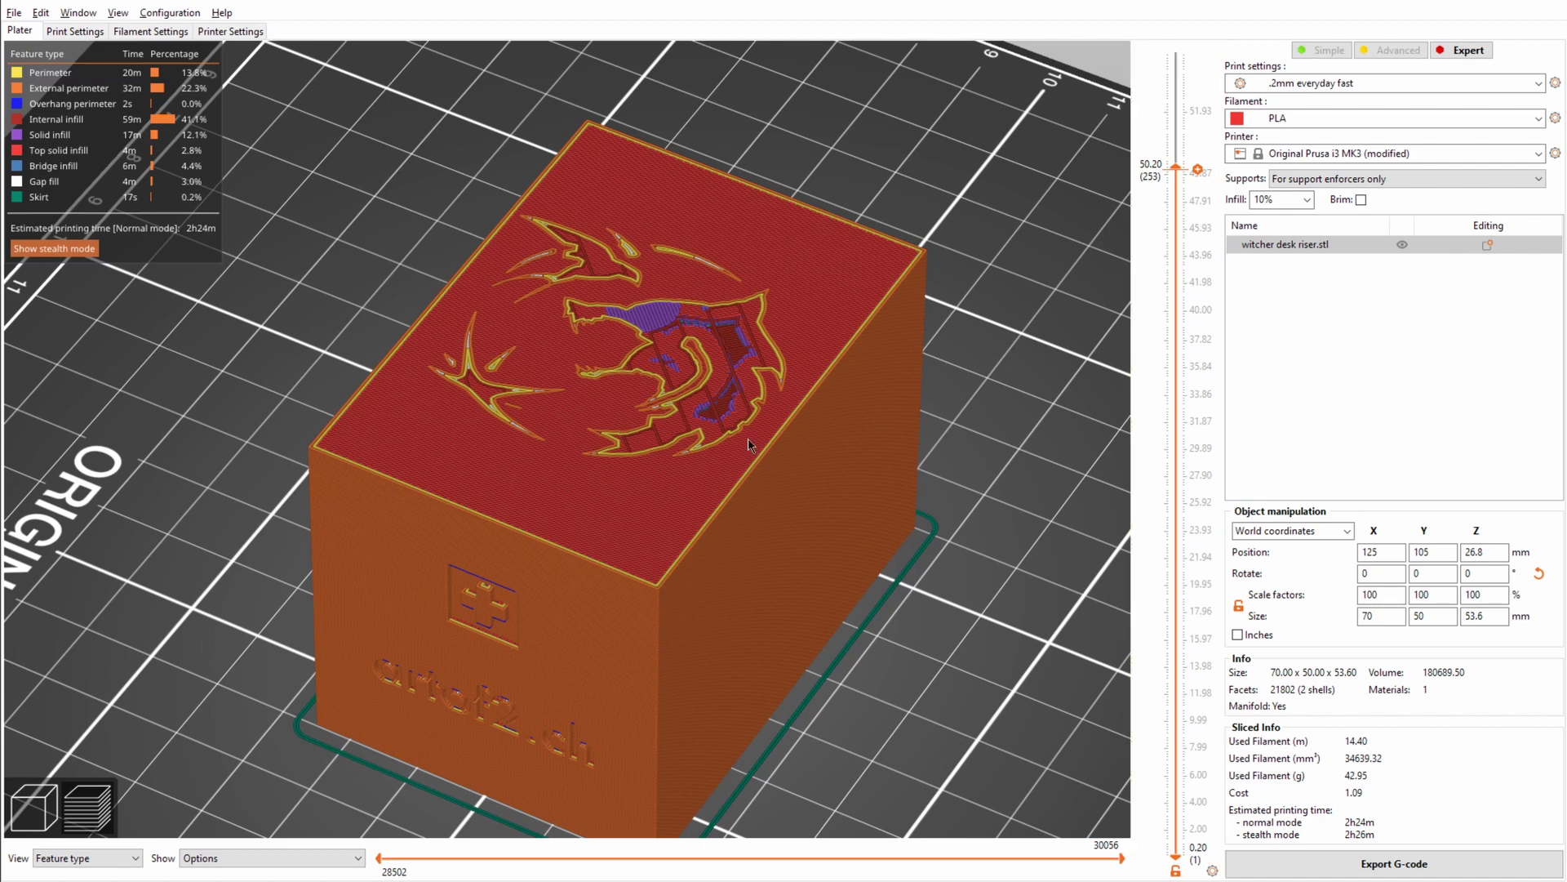
{"action": "scroll", "coordinate": [539, 245], "scroll_direction": "up", "scroll_amount": 5}
{"action": "scroll", "coordinate": [343, 493], "scroll_direction": "down", "scroll_amount": 5}
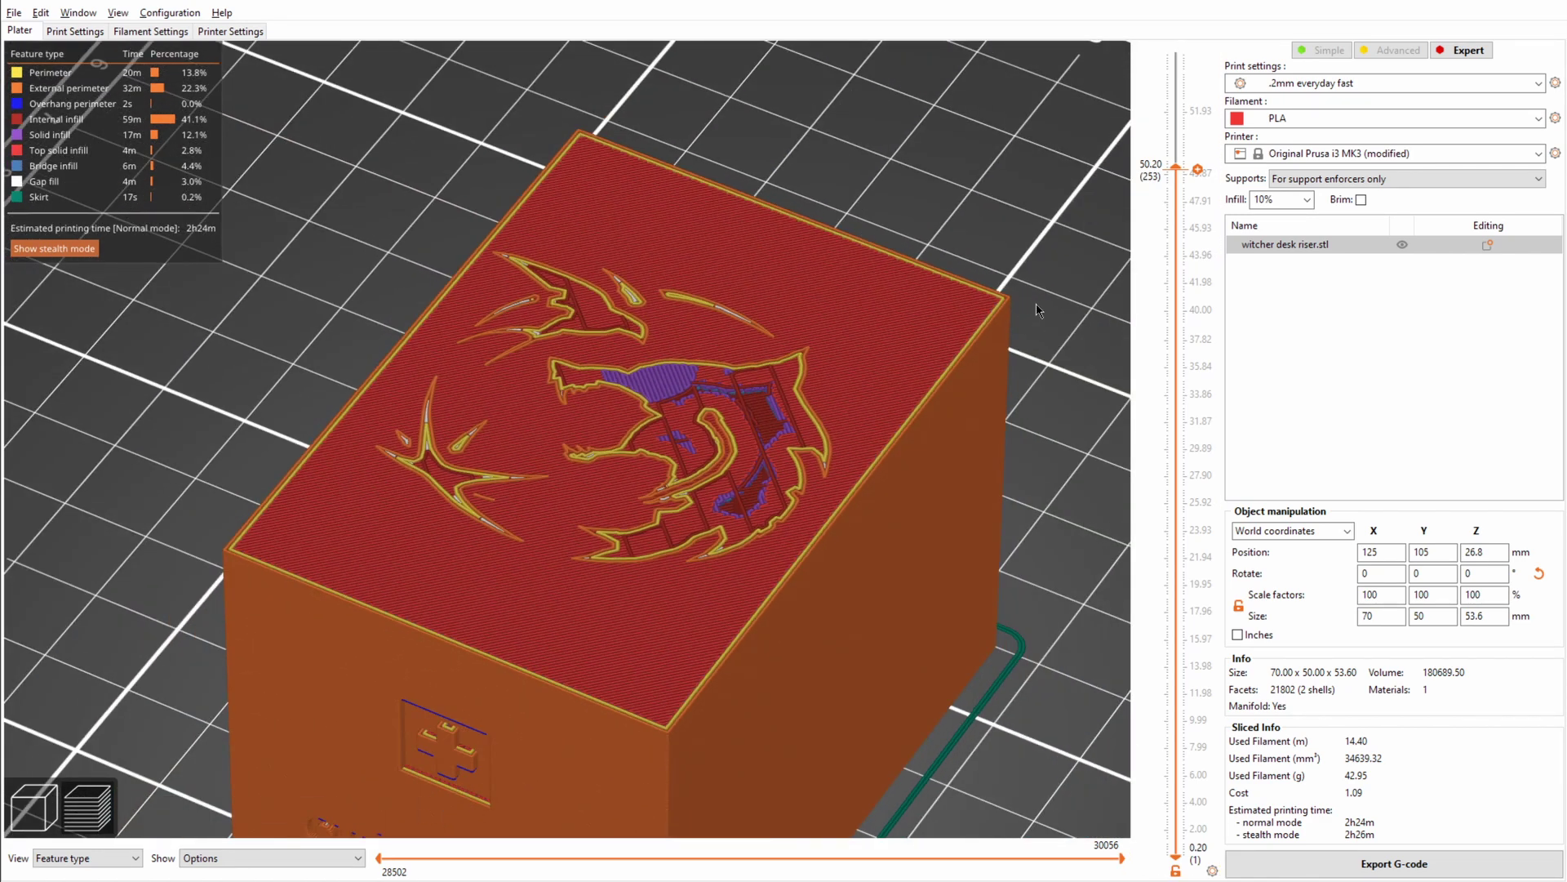
- Add a color change at 50.20 mm so the logo prints red above the white box
{"action": "left_click", "coordinate": [1198, 172]}
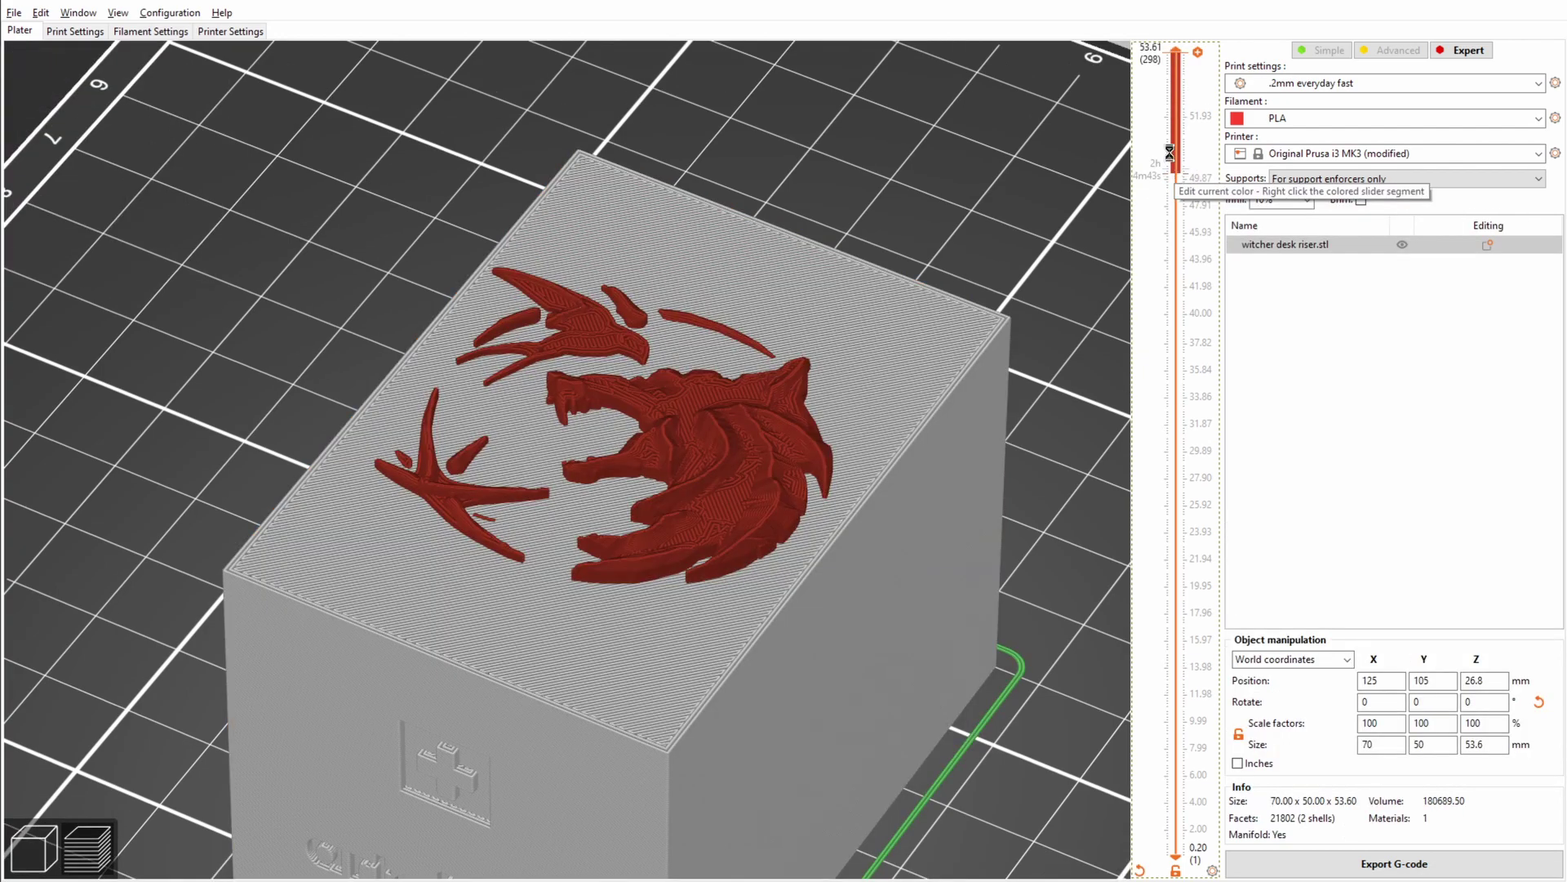
{"action": "scroll", "coordinate": [647, 410], "scroll_direction": "up", "scroll_amount": 5}
{"action": "scroll", "coordinate": [270, 361], "scroll_direction": "down", "scroll_amount": 5}
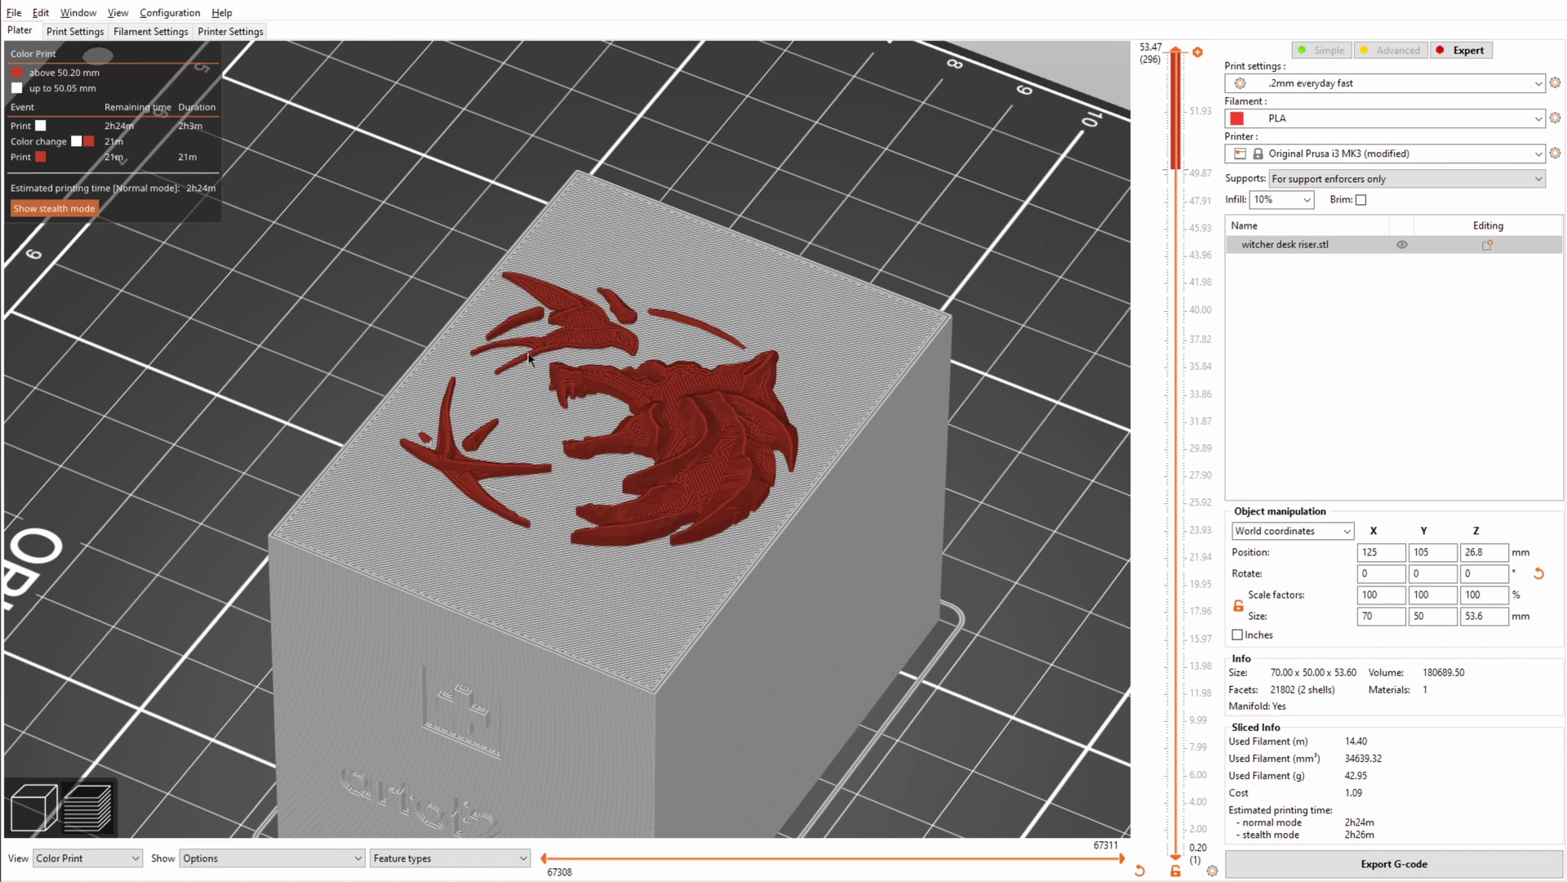
{"action": "scroll", "coordinate": [530, 677], "scroll_direction": "up", "scroll_amount": 2}
{"action": "scroll", "coordinate": [562, 612], "scroll_direction": "down", "scroll_amount": 3}
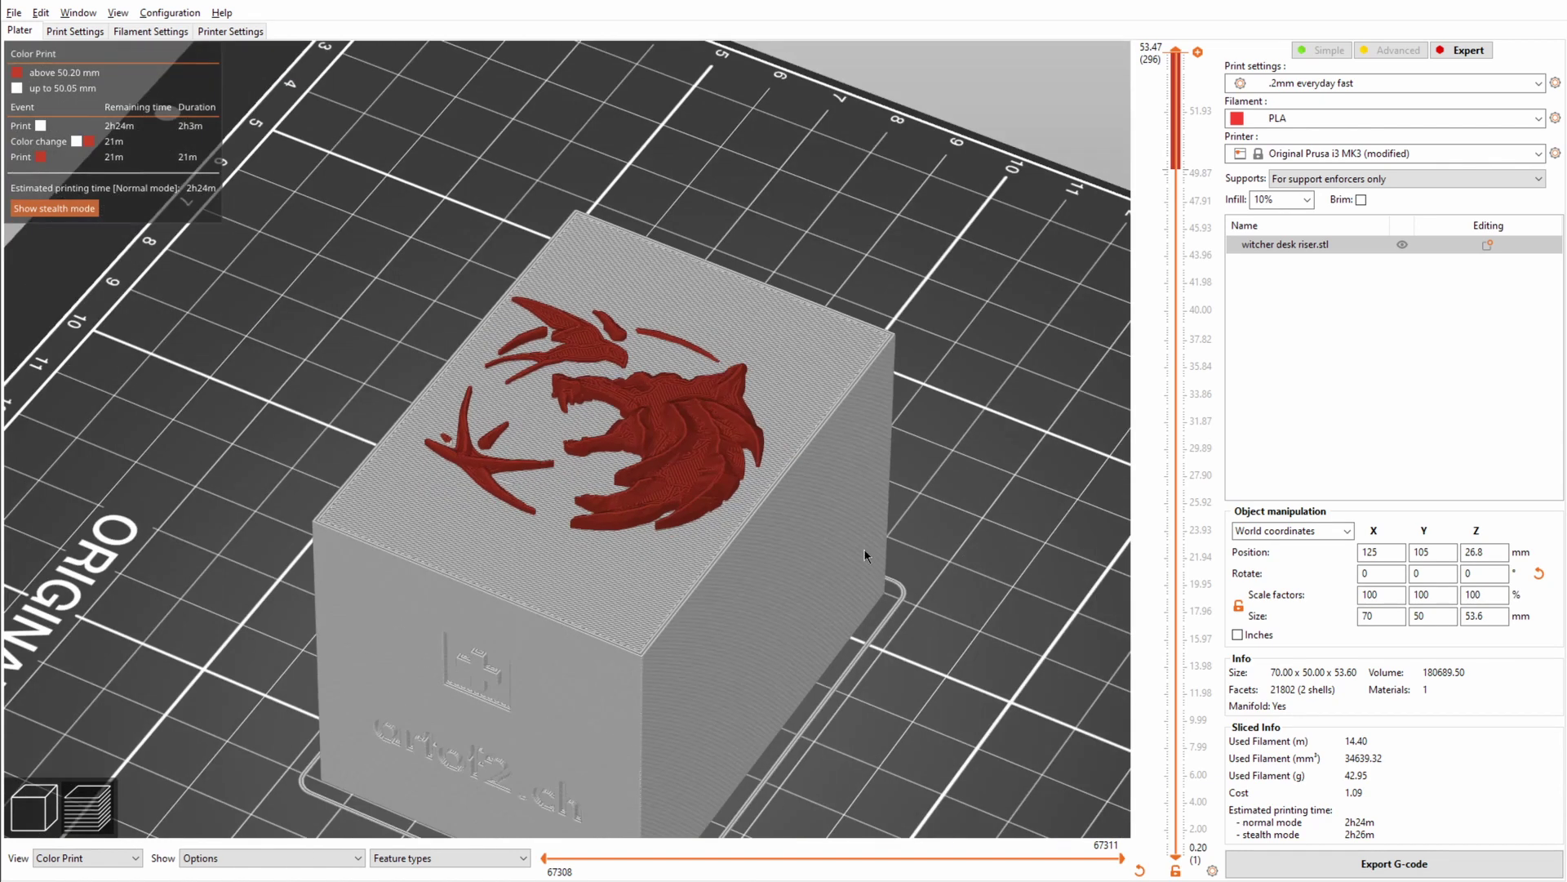
{"action": "left_click_drag", "start_coordinate": [272, 509], "coordinate": [316, 511]}
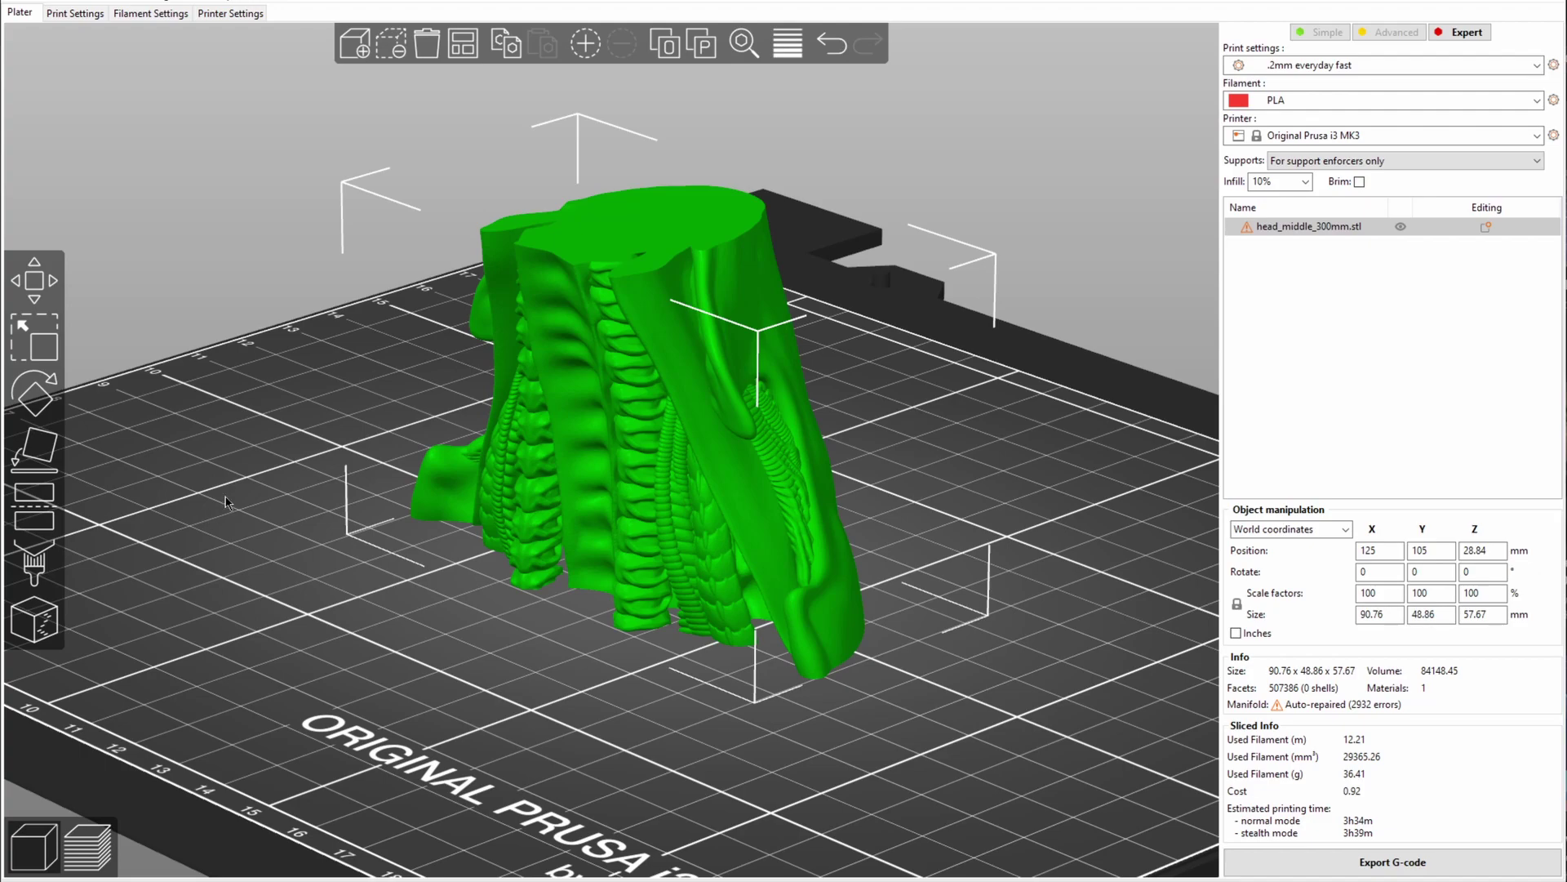
- Inspect head_middle_300mm.stl from several angles and enter paint-on supports mode
{"action": "left_click_drag", "start_coordinate": [225, 499], "coordinate": [806, 319]}
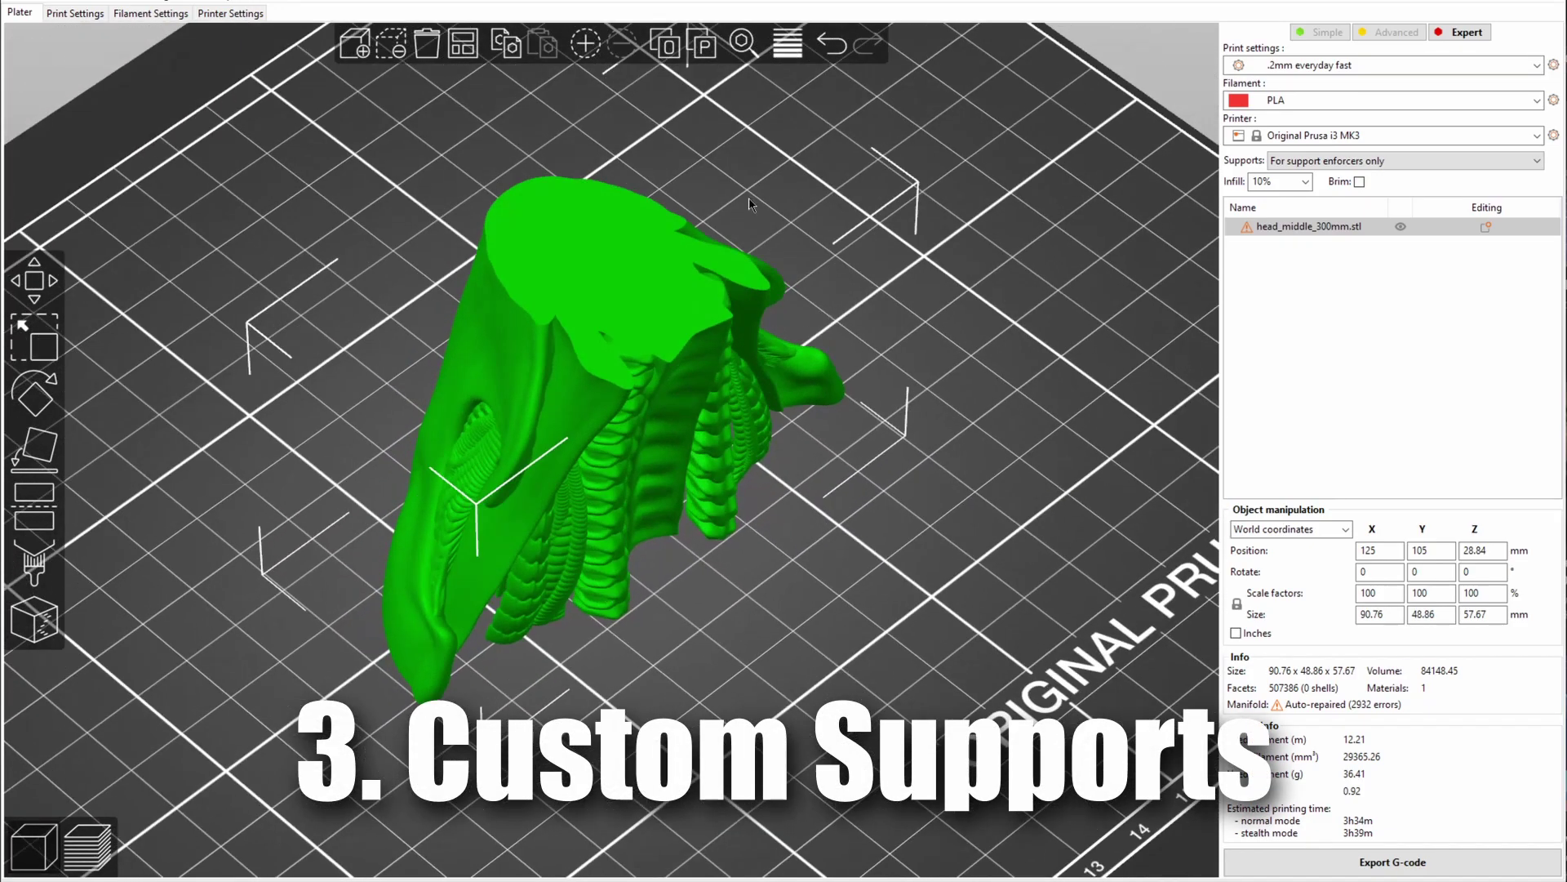
{"action": "left_click_drag", "start_coordinate": [782, 655], "coordinate": [639, 242]}
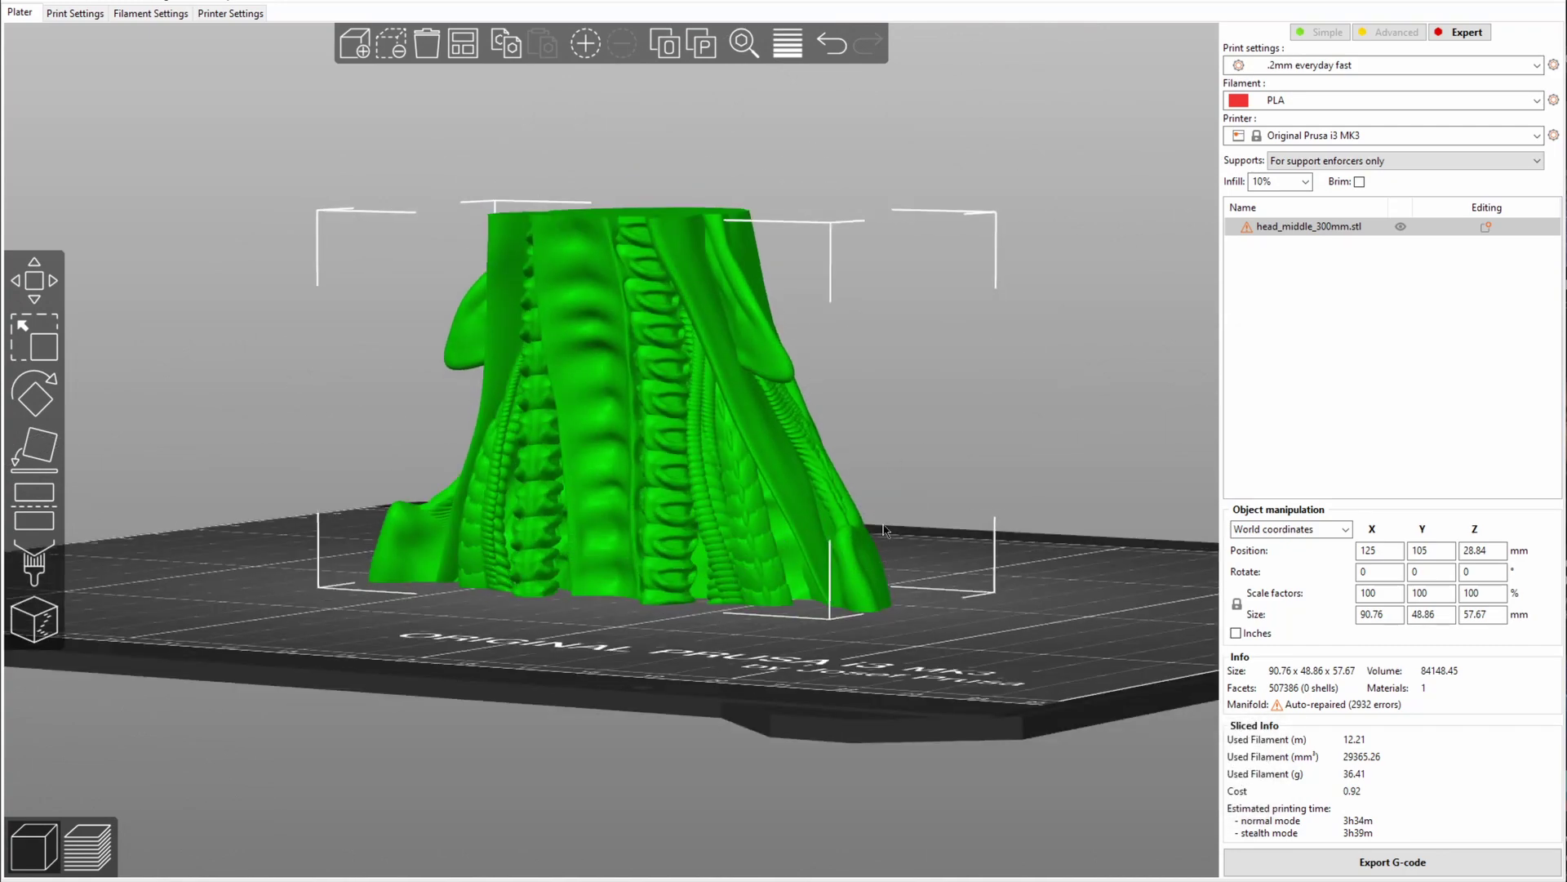
{"action": "left_click_drag", "start_coordinate": [887, 531], "coordinate": [717, 364]}
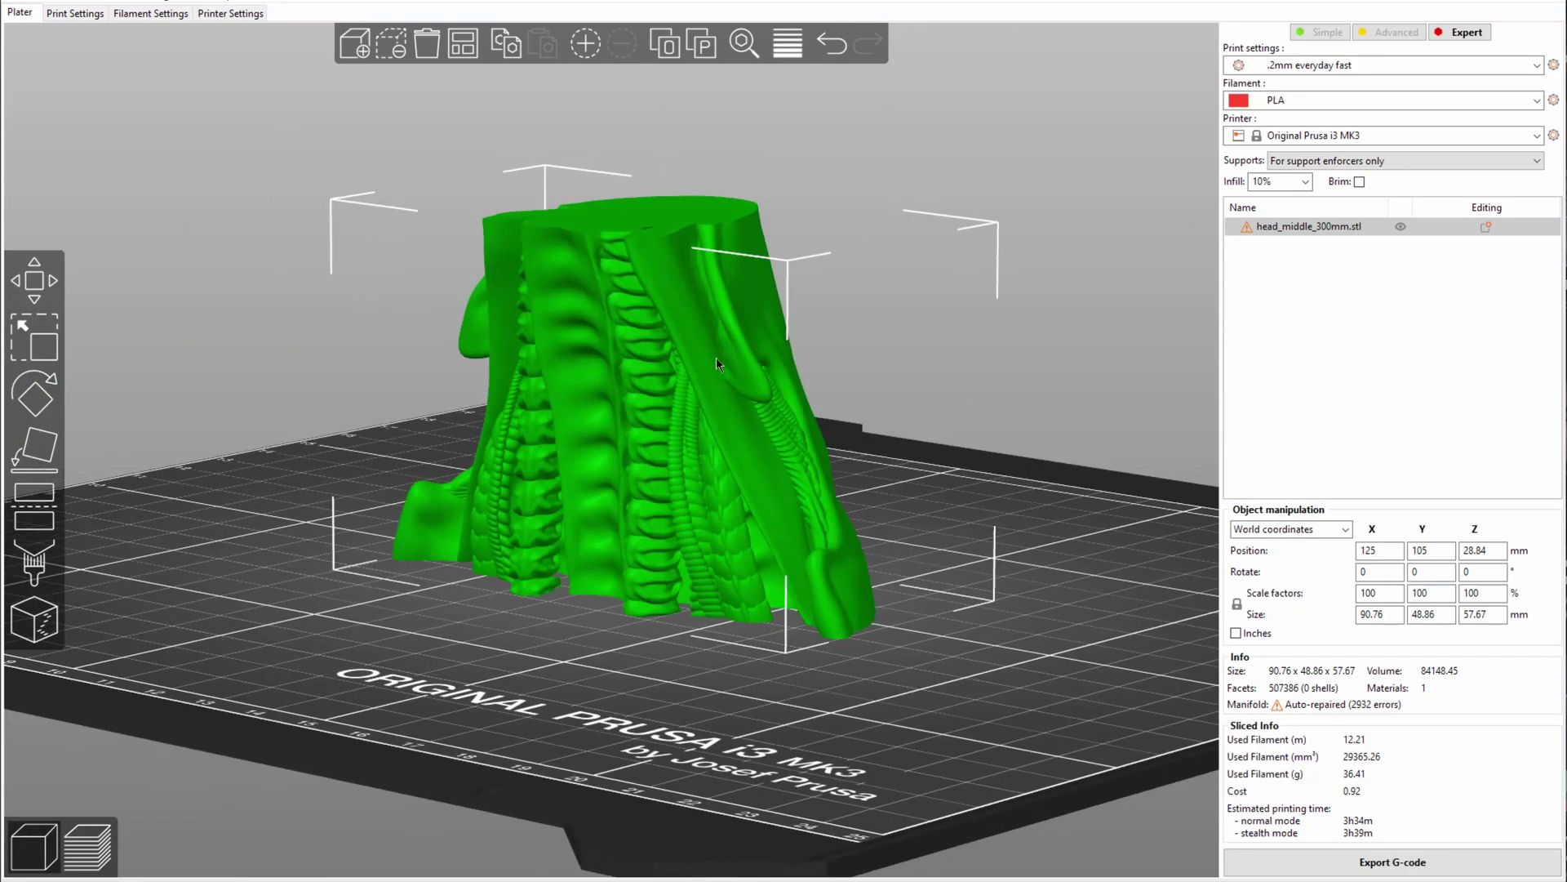
{"action": "left_click_drag", "start_coordinate": [879, 364], "coordinate": [986, 377]}
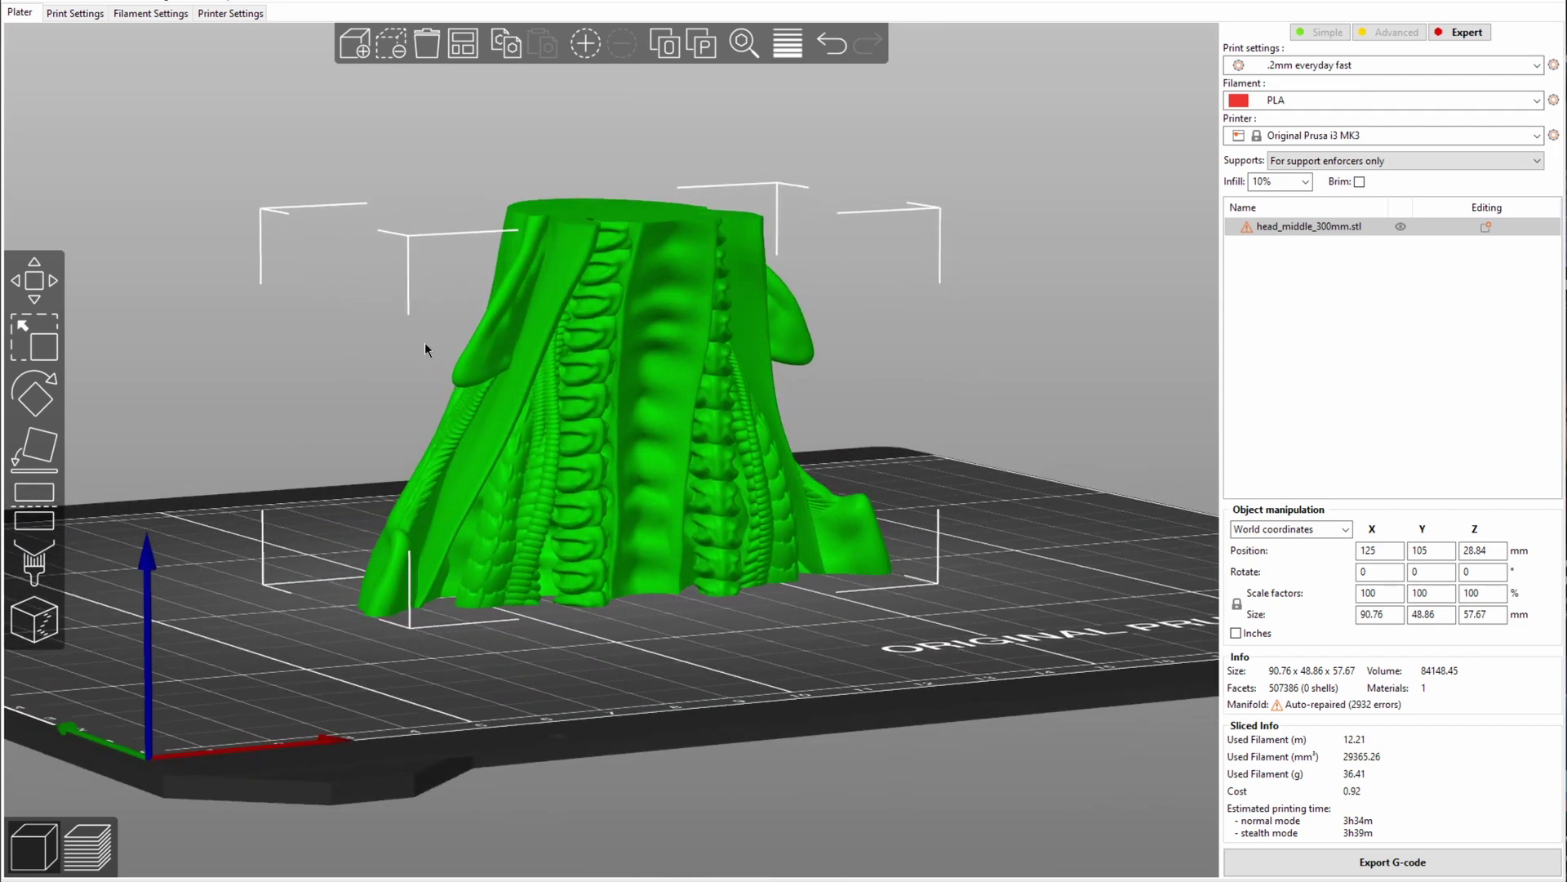
{"action": "scroll", "coordinate": [377, 462], "scroll_direction": "up", "scroll_amount": 5}
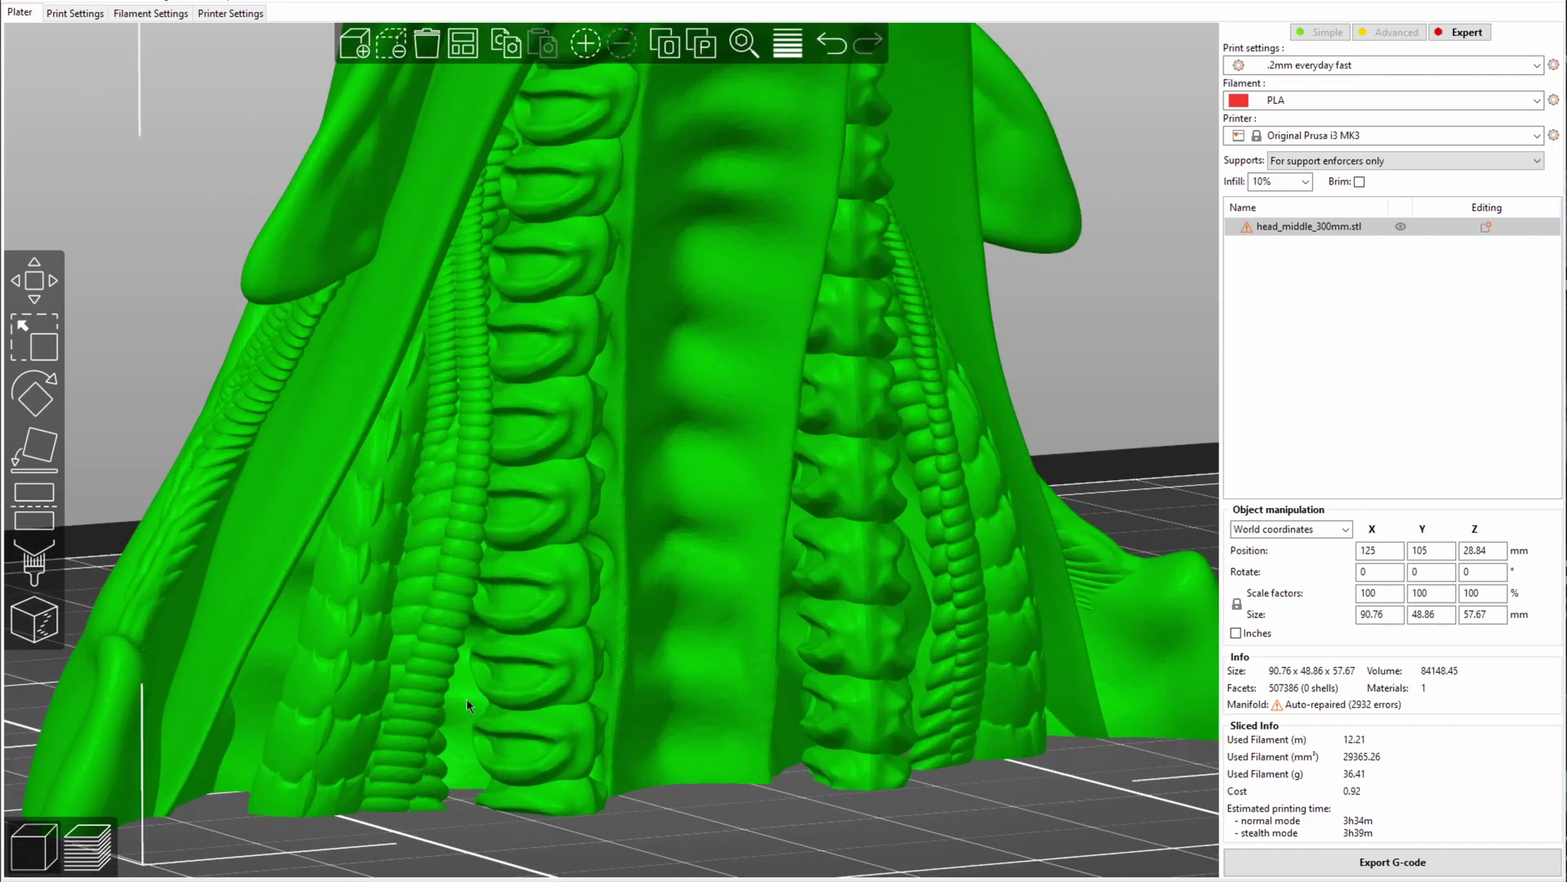
{"action": "left_click_drag", "start_coordinate": [704, 819], "coordinate": [654, 808]}
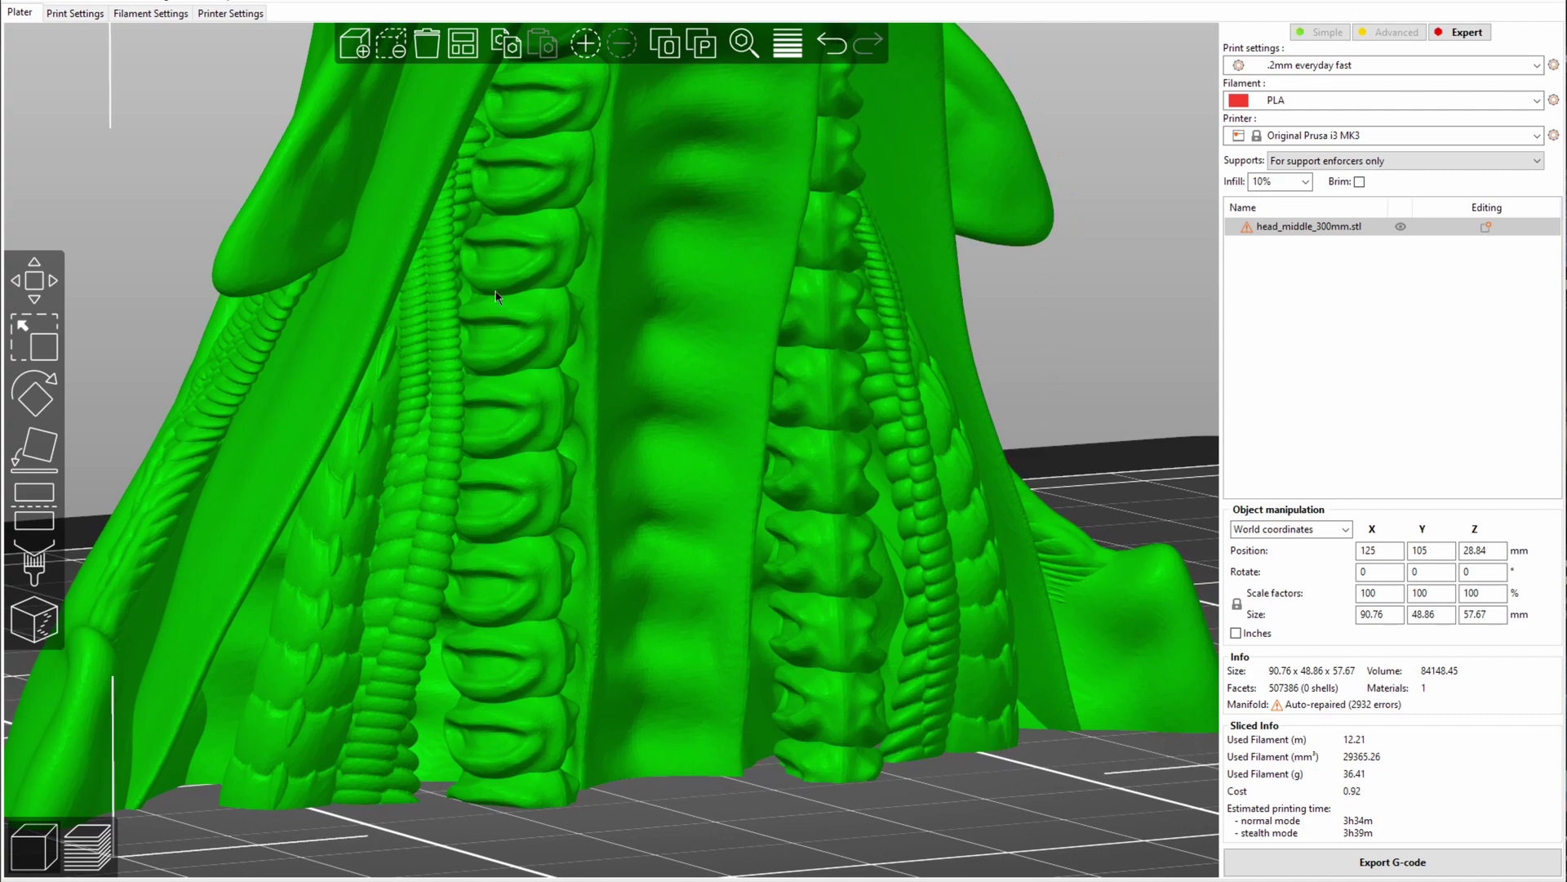
{"action": "left_click_drag", "start_coordinate": [645, 663], "coordinate": [401, 456]}
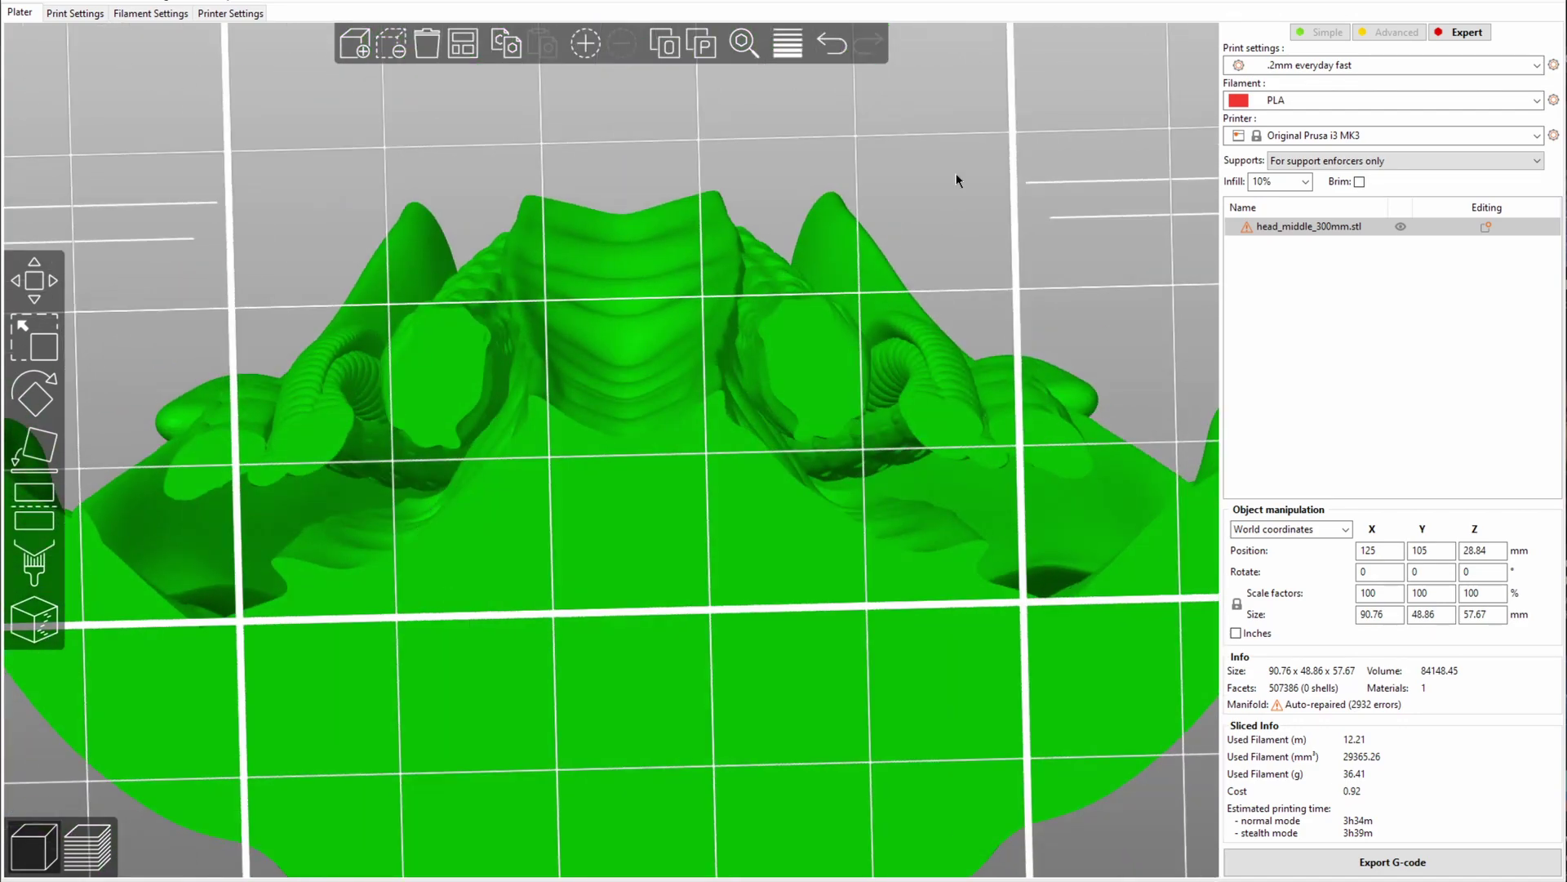
{"action": "left_click_drag", "start_coordinate": [956, 173], "coordinate": [938, 278]}
{"action": "scroll", "coordinate": [1109, 564], "scroll_direction": "down", "scroll_amount": 10}
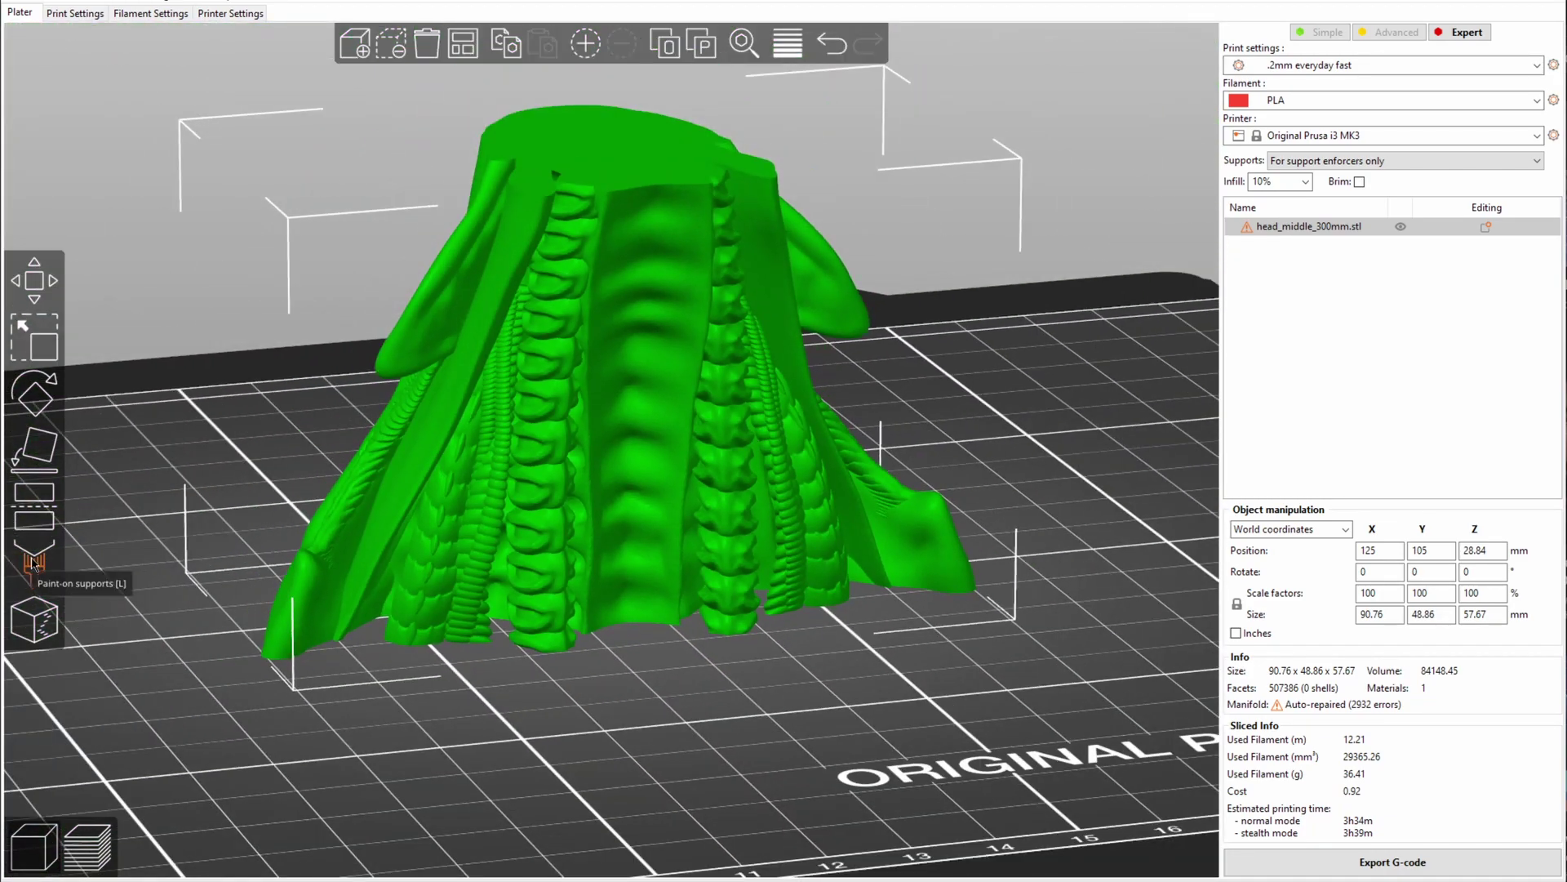
{"action": "left_click", "coordinate": [33, 563]}
{"action": "left_click_drag", "start_coordinate": [344, 496], "coordinate": [410, 423]}
- Paint support enforcers on the left and right ear lobes
{"action": "scroll", "coordinate": [351, 400], "scroll_direction": "up", "scroll_amount": 2}
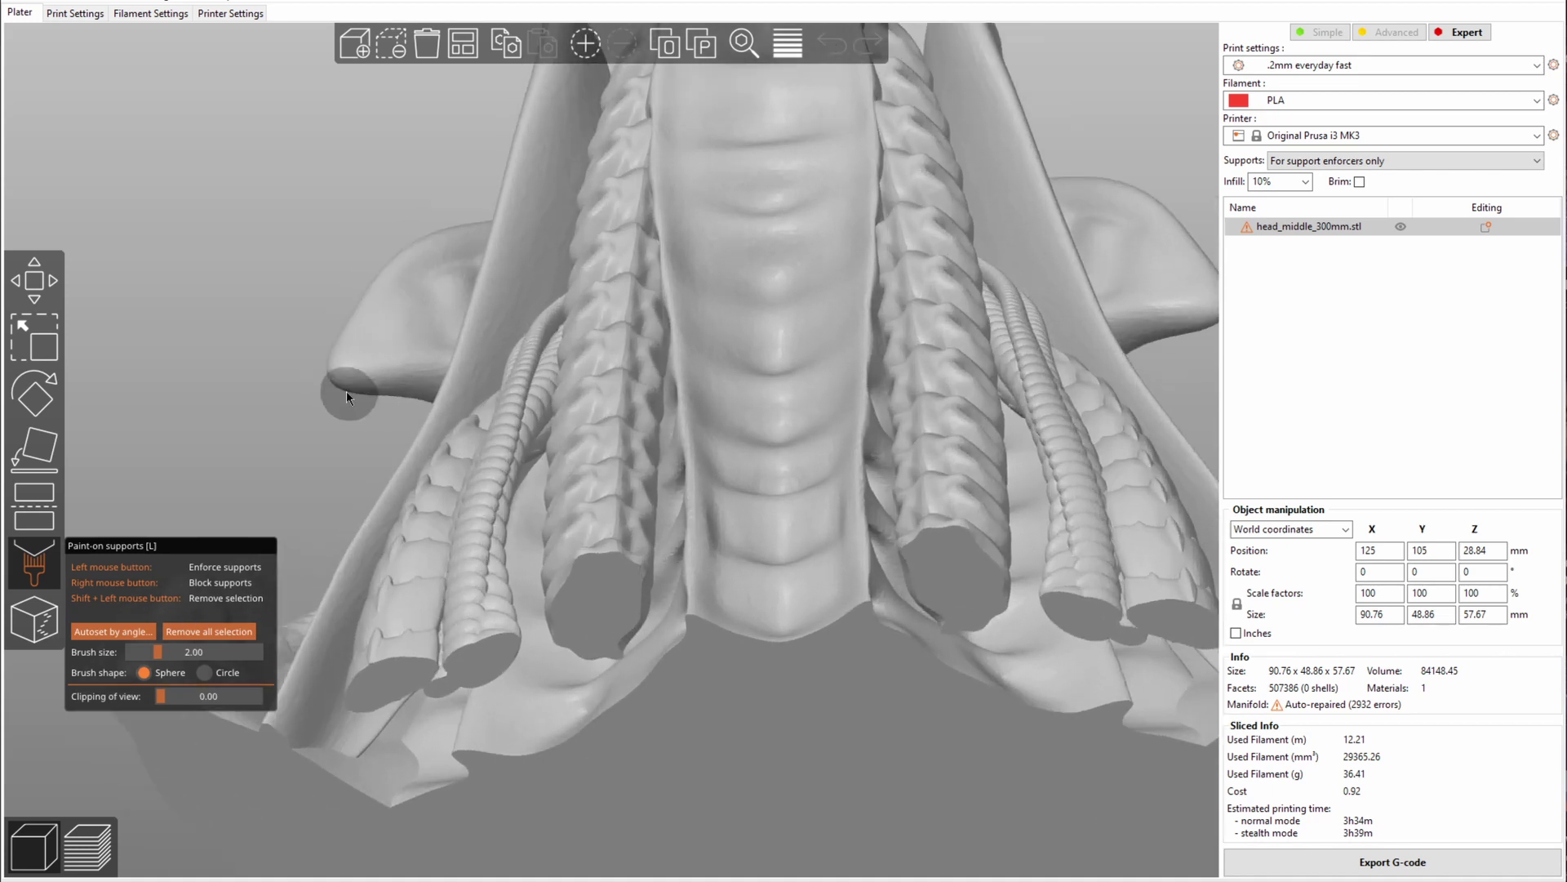
{"action": "left_click_drag", "start_coordinate": [341, 373], "coordinate": [416, 377]}
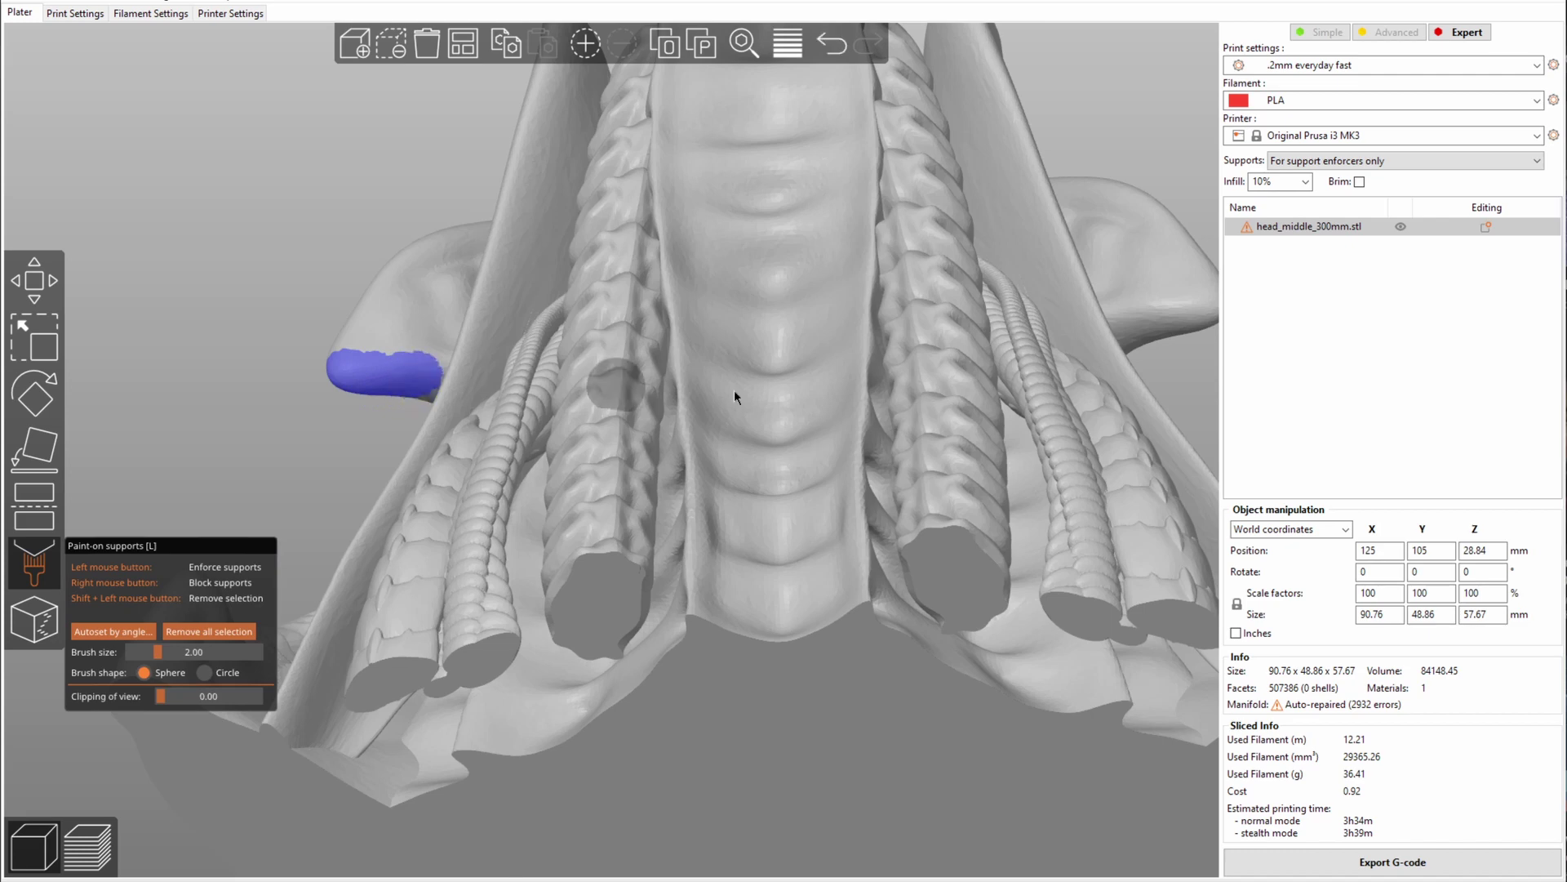
{"action": "mouse_move", "coordinate": [1164, 344]}
{"action": "left_mouse_down"}
{"action": "mouse_move", "coordinate": [1204, 318]}
{"action": "mouse_move", "coordinate": [1162, 332]}
{"action": "left_mouse_up"}
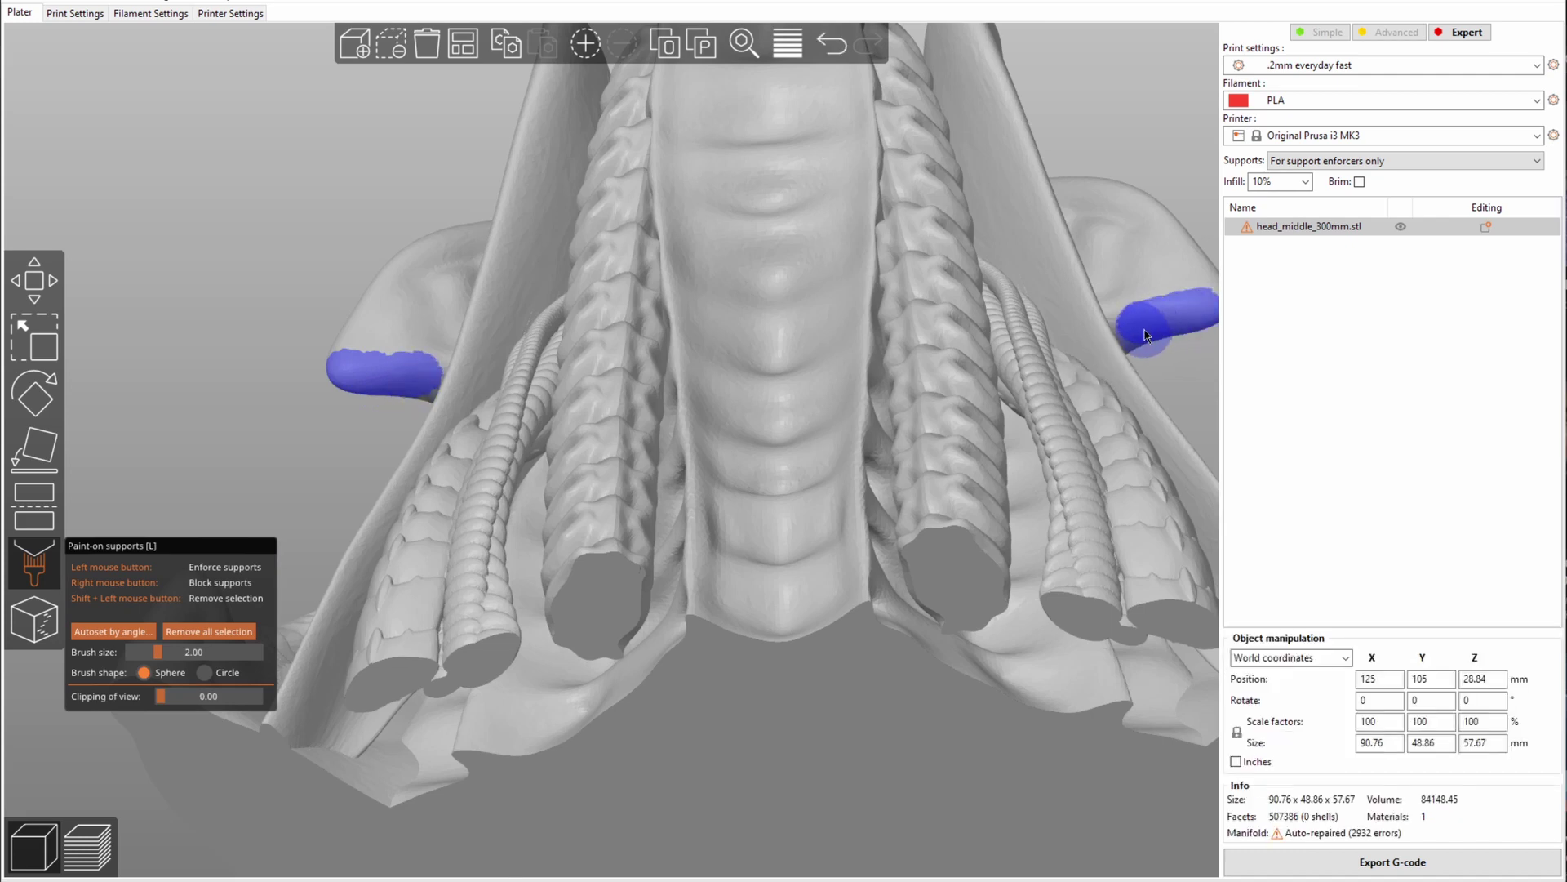
{"action": "scroll", "coordinate": [247, 438], "scroll_direction": "up", "scroll_amount": 3}
{"action": "scroll", "coordinate": [246, 438], "scroll_direction": "down", "scroll_amount": 5}
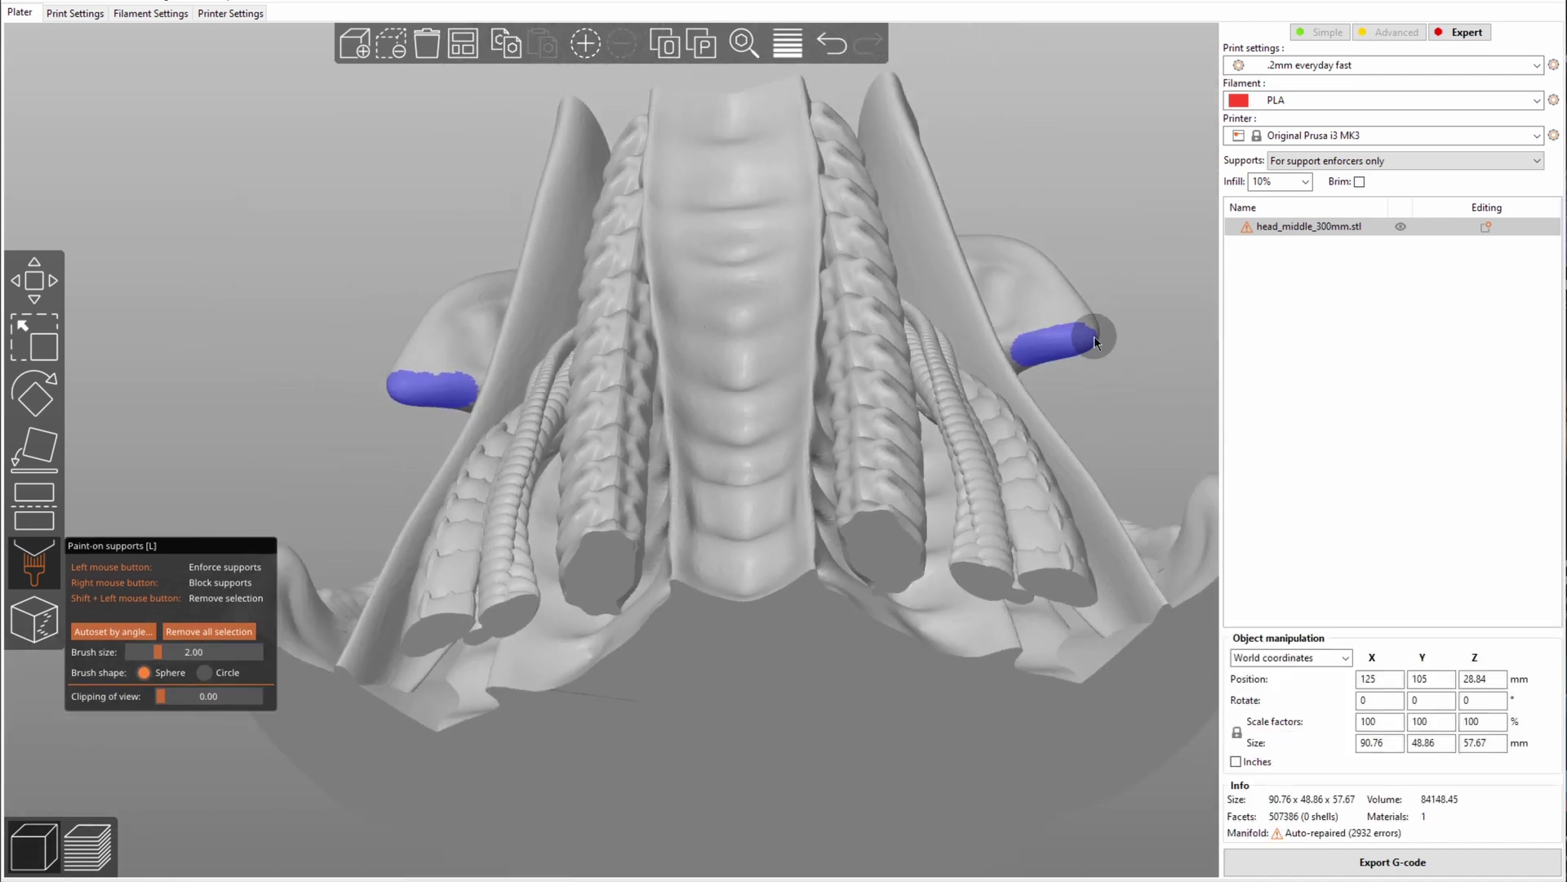
- Raise the brush size to 5.70 and paint support blockers over the central and left ridges
{"action": "left_click", "coordinate": [179, 653]}
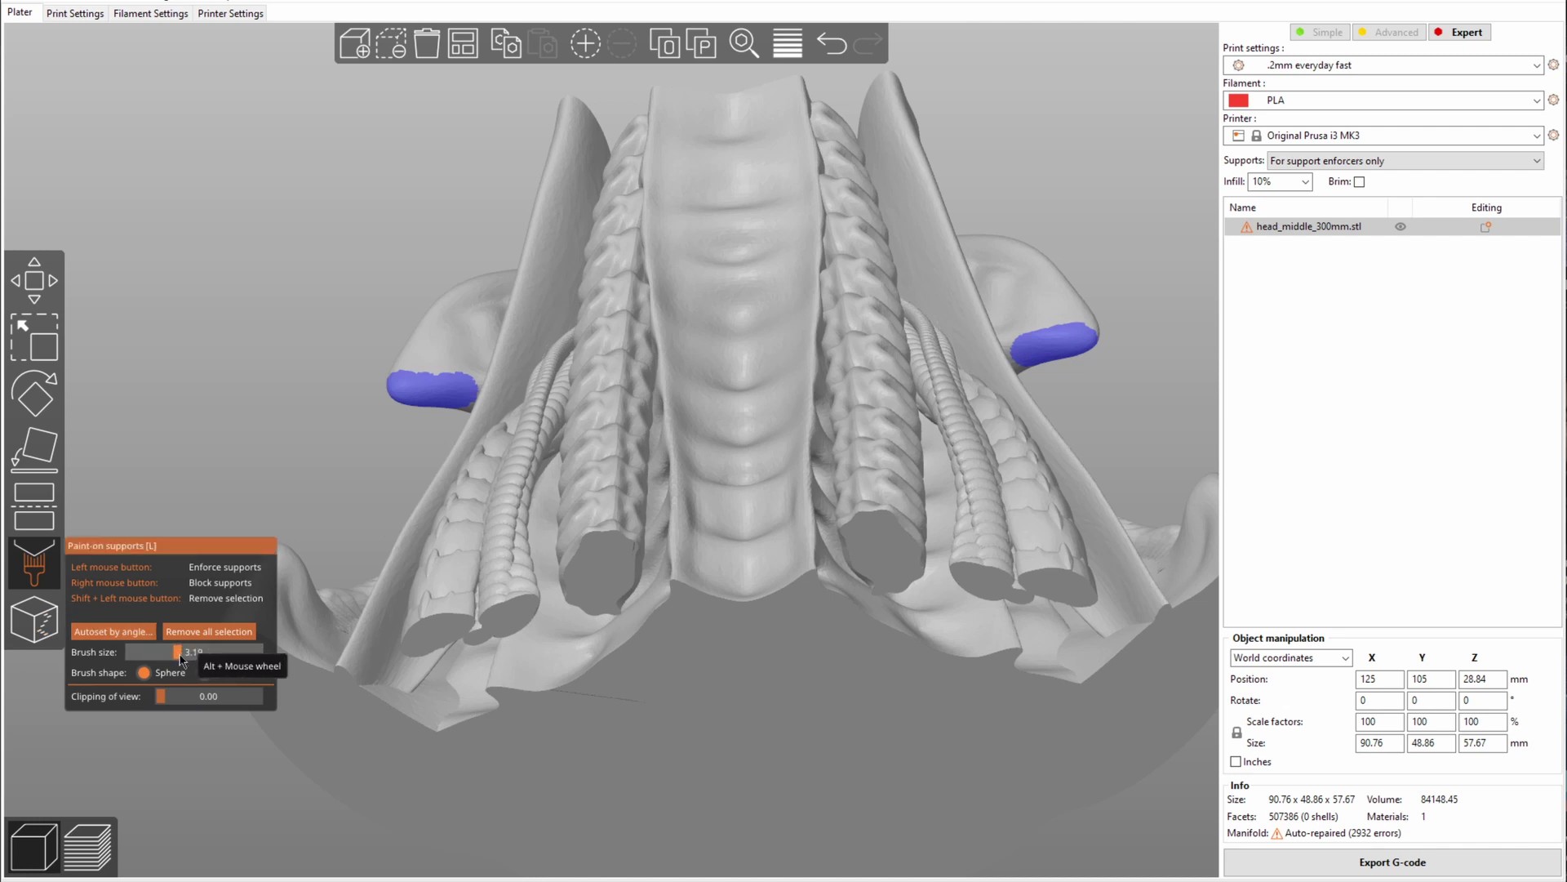
{"action": "left_click_drag", "start_coordinate": [180, 658], "coordinate": [202, 654]}
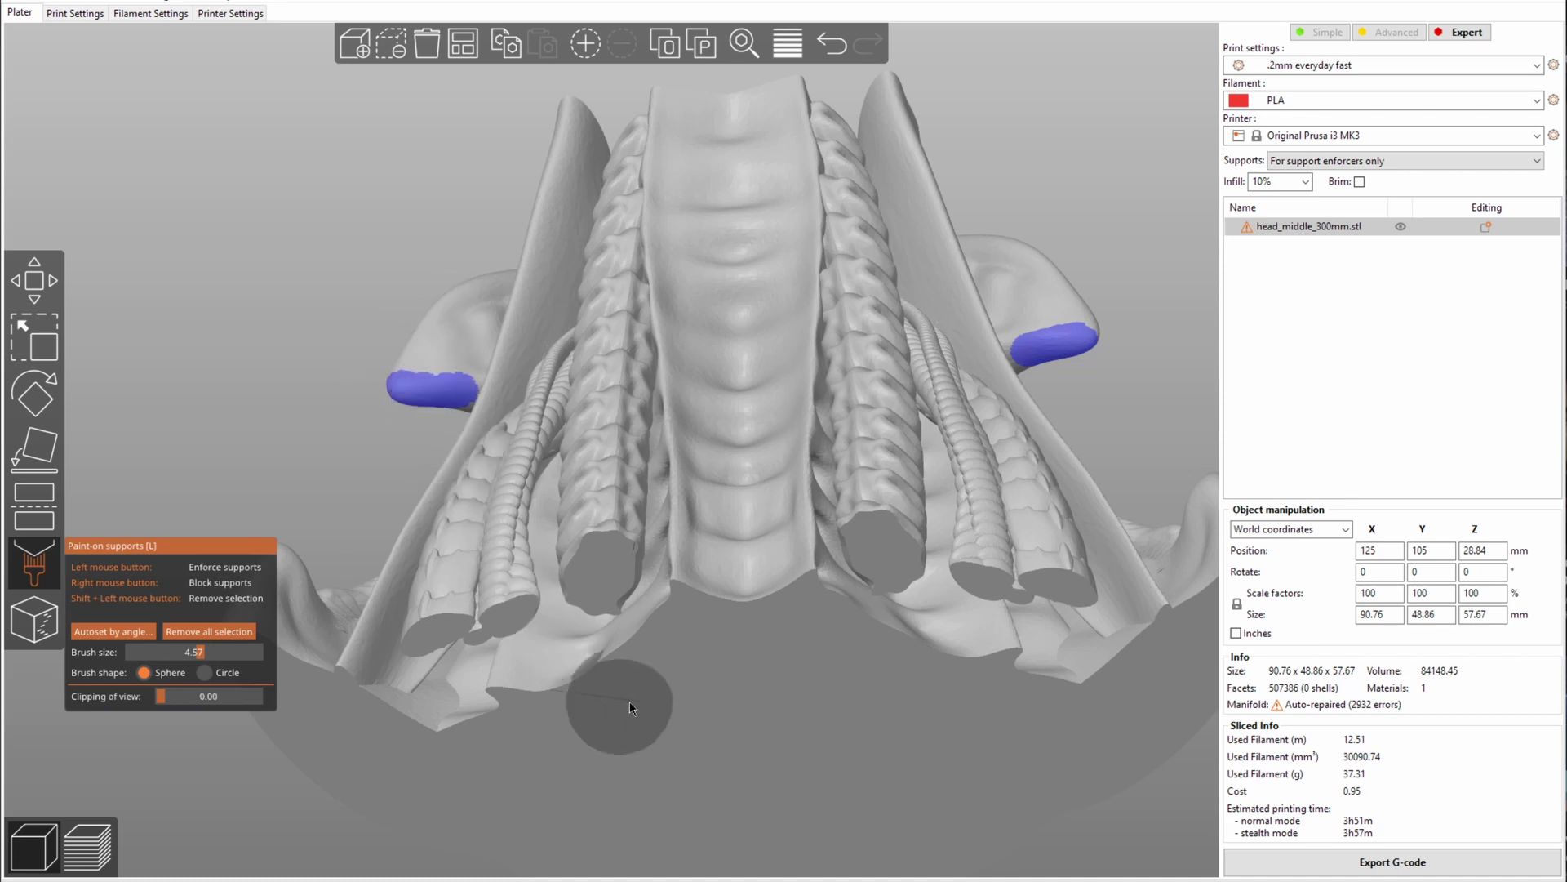
{"action": "mouse_move", "coordinate": [1057, 197]}
{"action": "left_mouse_down"}
{"action": "mouse_move", "coordinate": [1084, 199]}
{"action": "mouse_move", "coordinate": [1069, 253]}
{"action": "left_mouse_up"}
{"action": "left_click", "coordinate": [219, 652]}
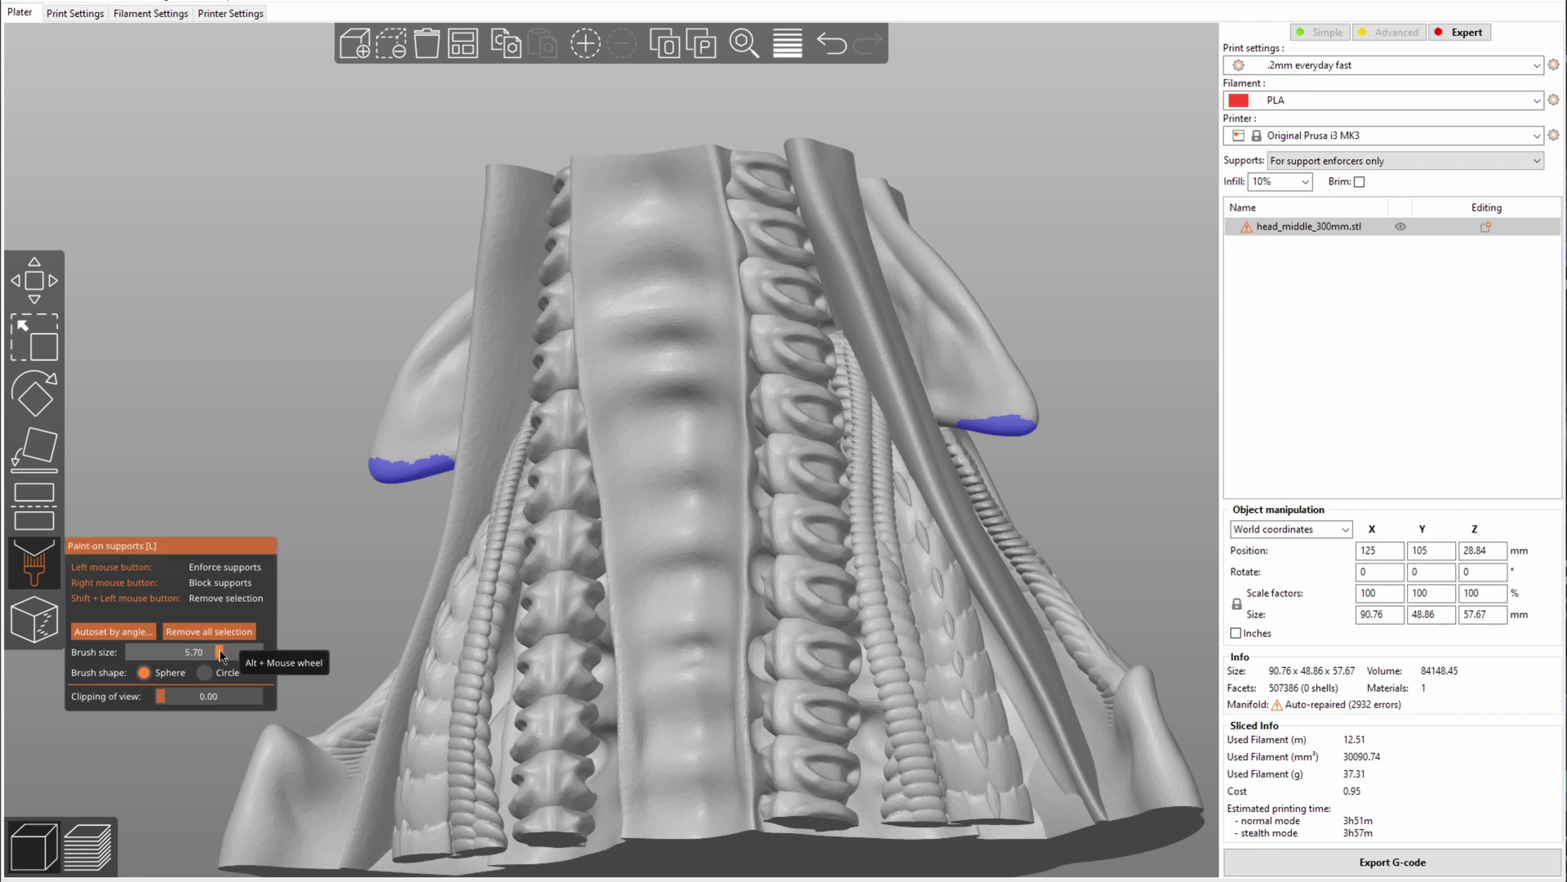
{"action": "left_click_drag", "start_coordinate": [702, 604], "coordinate": [759, 457]}
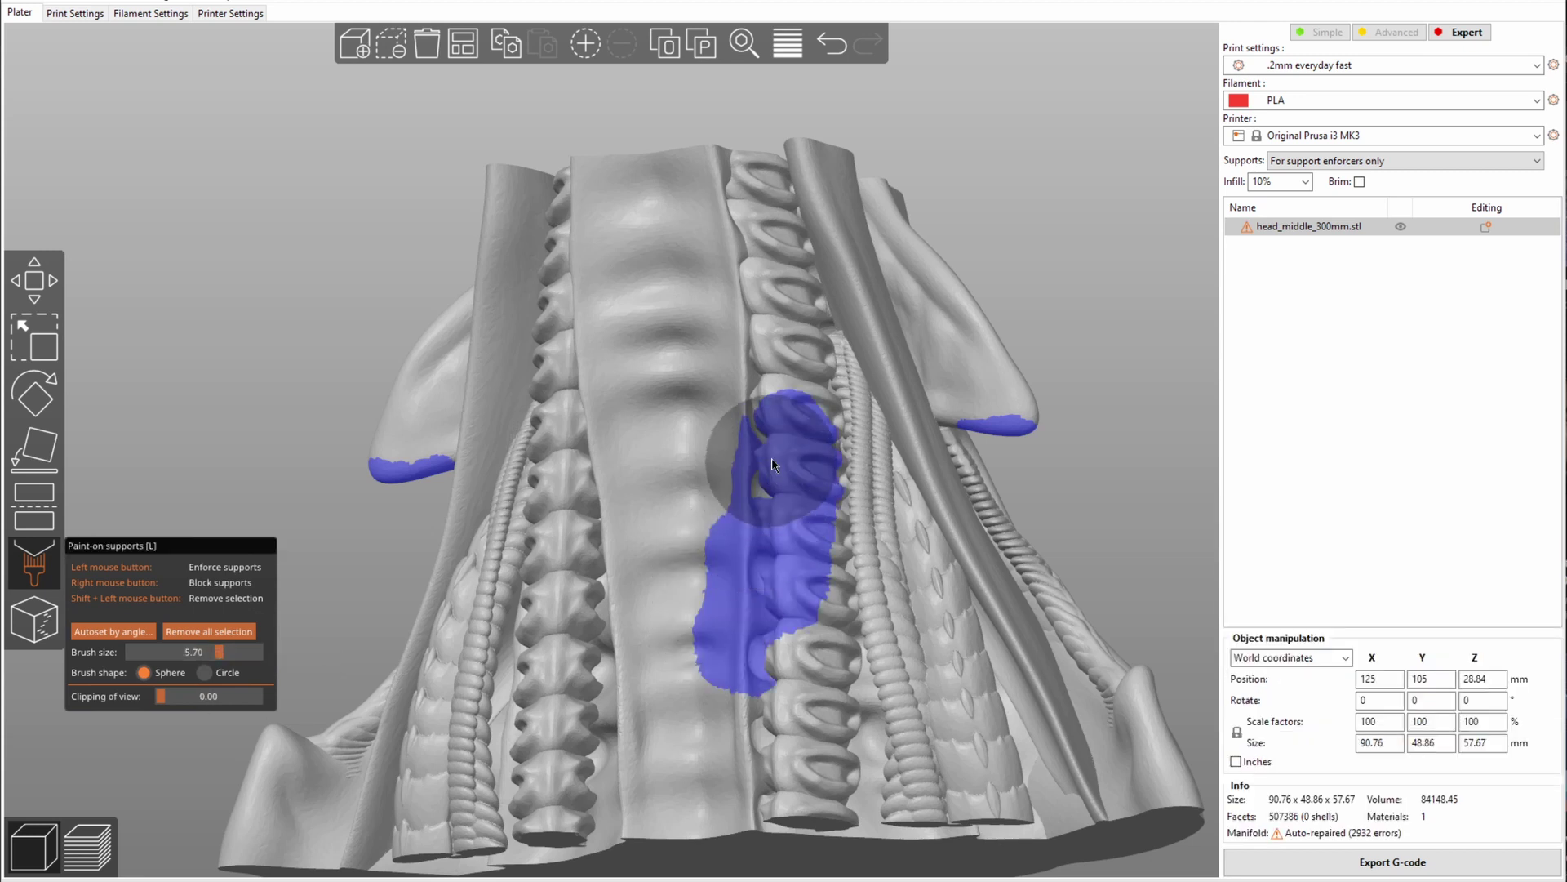
{"action": "mouse_move", "coordinate": [751, 489]}
{"action": "right_mouse_down"}
{"action": "mouse_move", "coordinate": [742, 542]}
{"action": "mouse_move", "coordinate": [822, 427]}
{"action": "mouse_move", "coordinate": [791, 609]}
{"action": "mouse_move", "coordinate": [738, 540]}
{"action": "mouse_move", "coordinate": [830, 599]}
{"action": "mouse_move", "coordinate": [794, 297]}
{"action": "mouse_move", "coordinate": [751, 235]}
{"action": "mouse_move", "coordinate": [878, 722]}
{"action": "mouse_move", "coordinate": [776, 644]}
{"action": "mouse_move", "coordinate": [800, 571]}
{"action": "mouse_move", "coordinate": [792, 477]}
{"action": "mouse_move", "coordinate": [531, 571]}
{"action": "mouse_move", "coordinate": [473, 661]}
{"action": "right_mouse_up"}
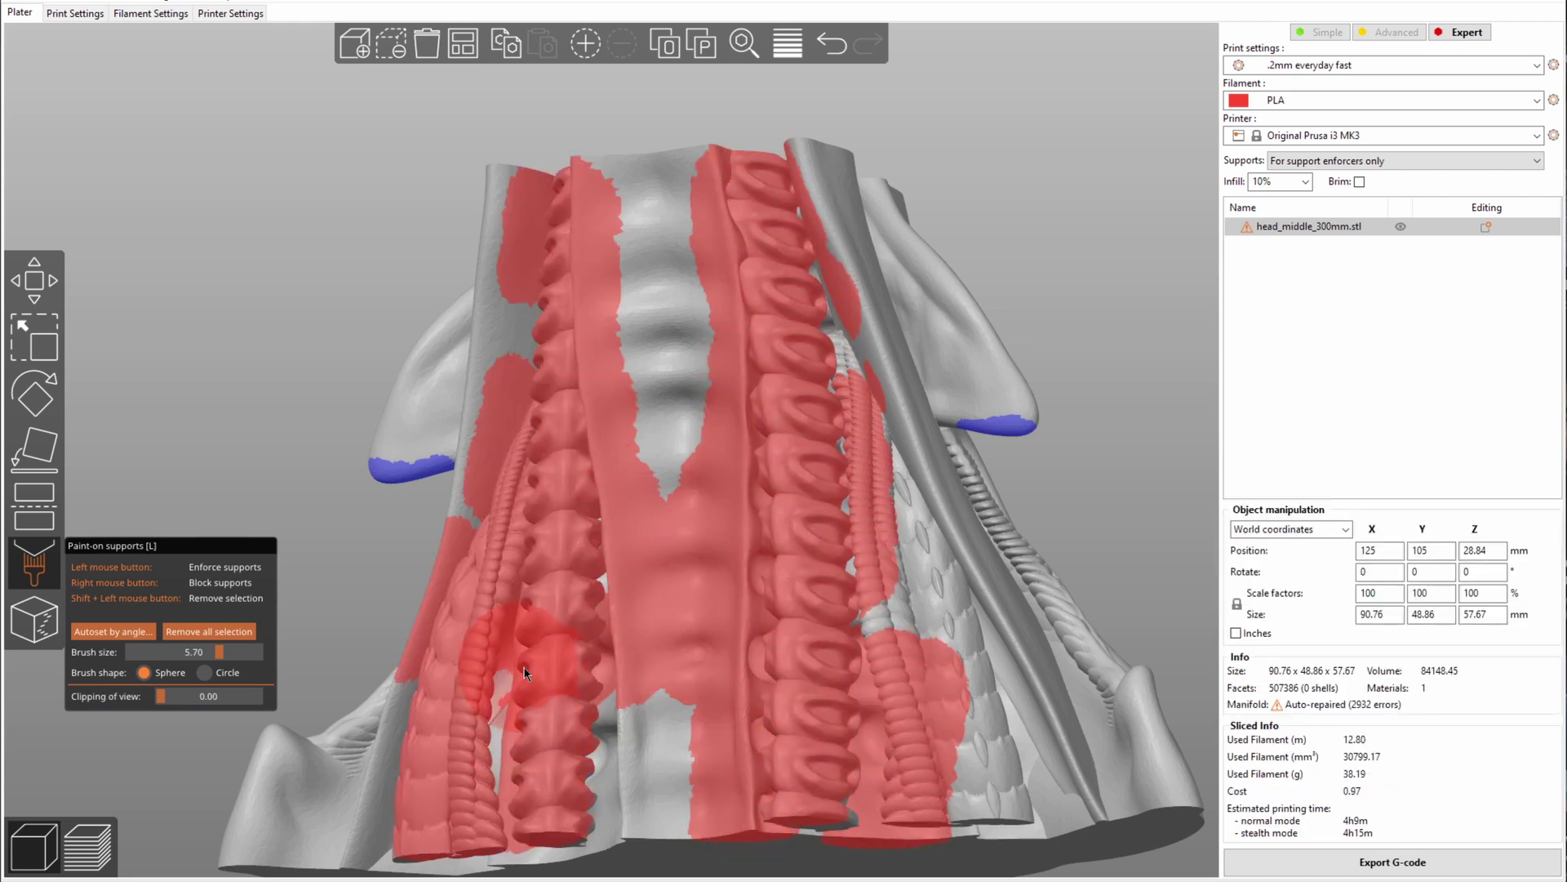
{"action": "mouse_move", "coordinate": [474, 661]}
{"action": "left_mouse_down"}
{"action": "mouse_move", "coordinate": [840, 489]}
{"action": "mouse_move", "coordinate": [875, 507]}
{"action": "left_mouse_up"}
{"action": "mouse_move", "coordinate": [290, 549]}
{"action": "left_mouse_down"}
{"action": "mouse_move", "coordinate": [354, 478]}
{"action": "mouse_move", "coordinate": [546, 422]}
{"action": "mouse_move", "coordinate": [428, 424]}
{"action": "mouse_move", "coordinate": [921, 633]}
{"action": "left_mouse_up"}
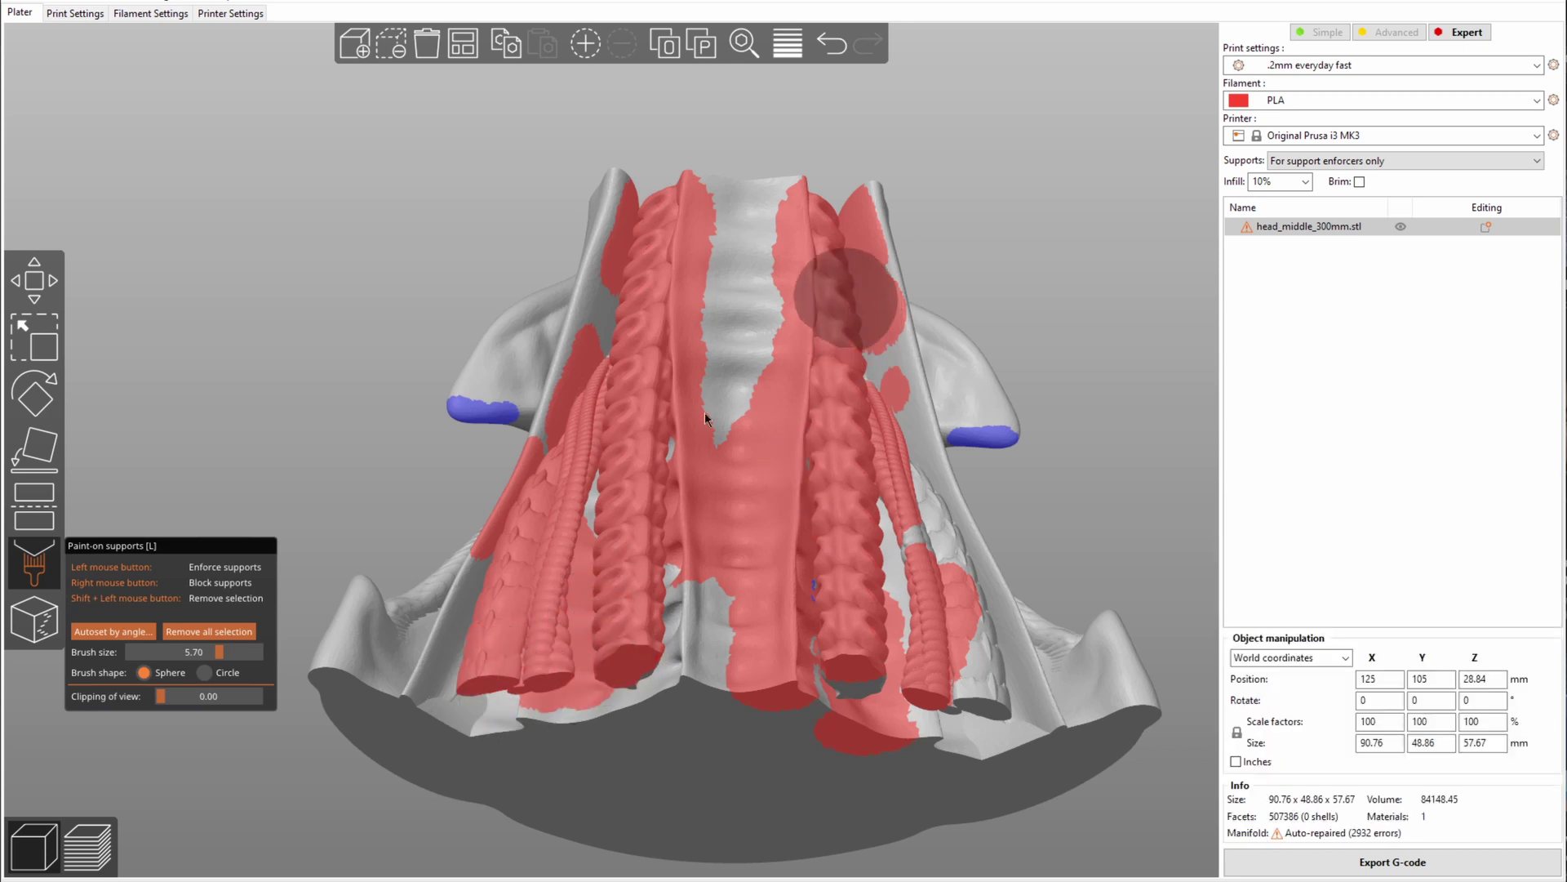
- Clear the painted areas and enforce supports on all overhangs beyond a 25° threshold
{"action": "left_click", "coordinate": [193, 633]}
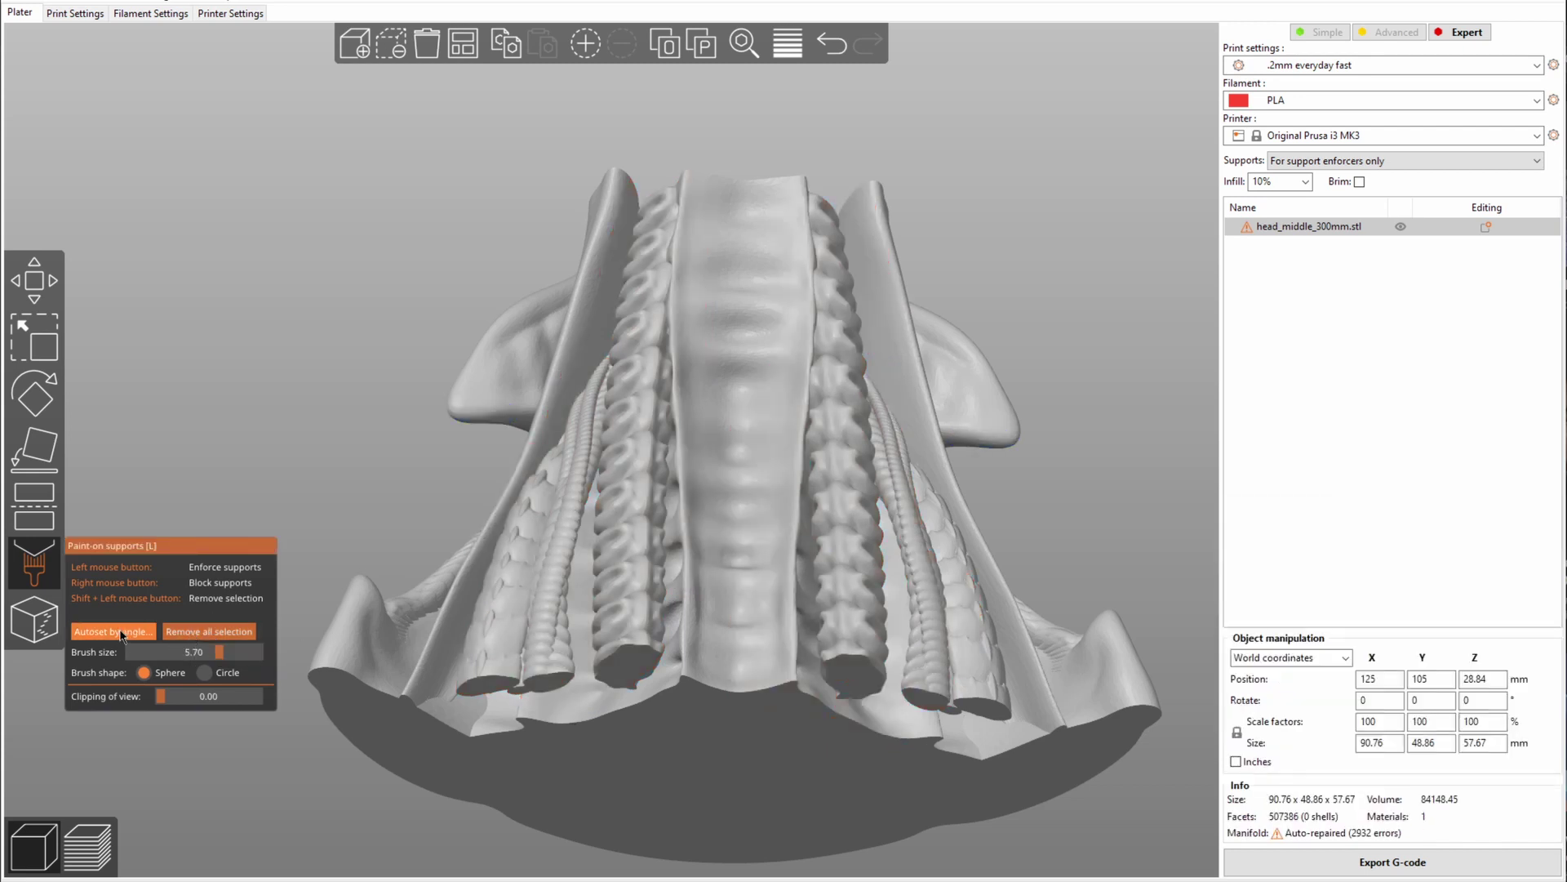
{"action": "left_click", "coordinate": [122, 635]}
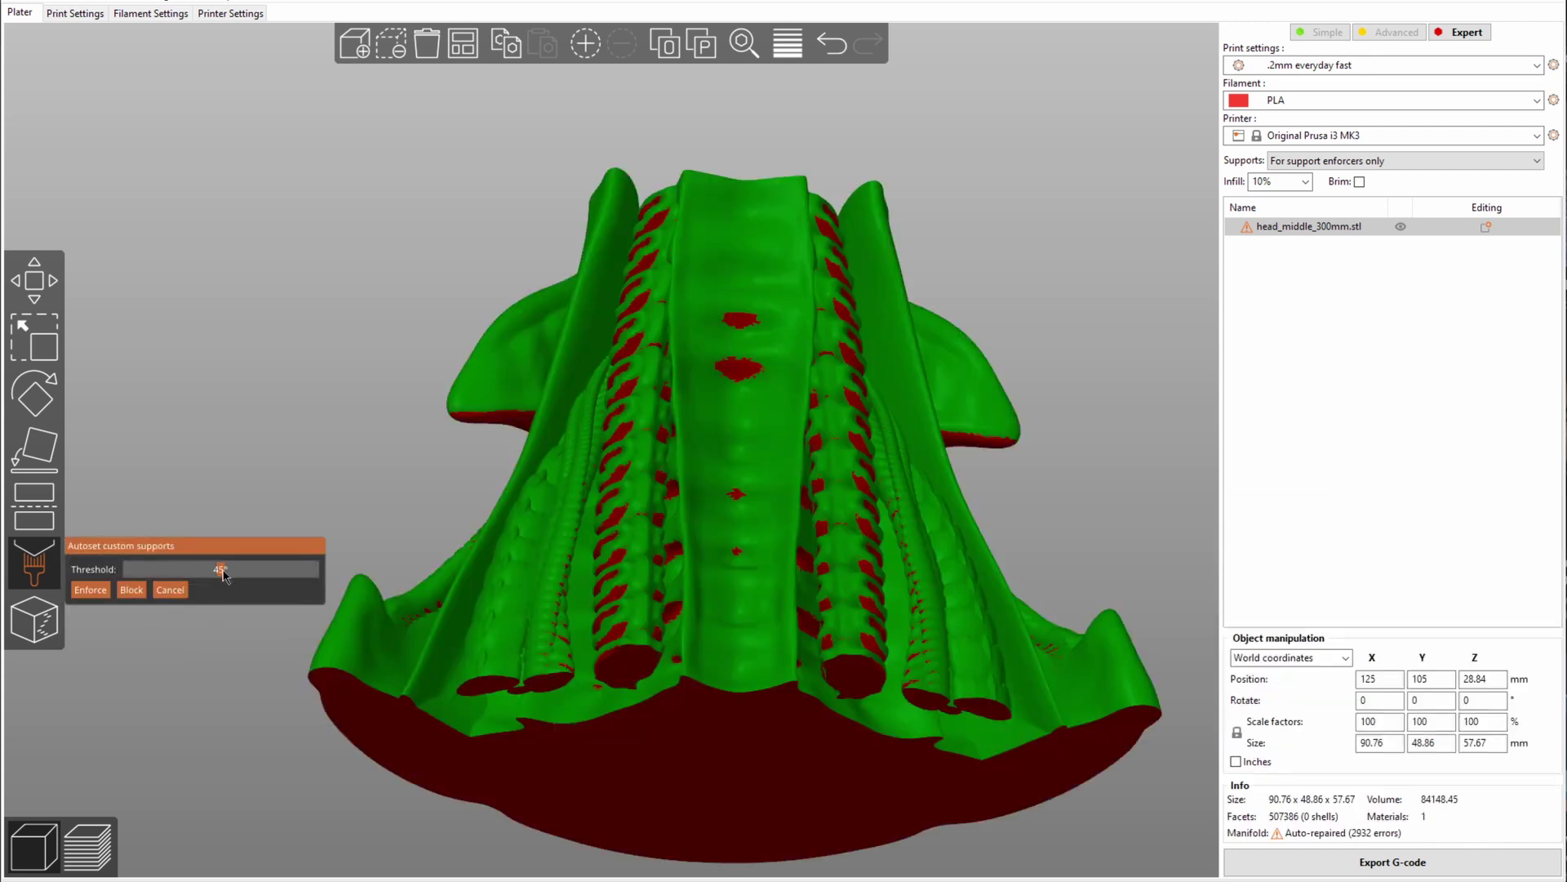
{"action": "left_click_drag", "start_coordinate": [223, 573], "coordinate": [189, 577]}
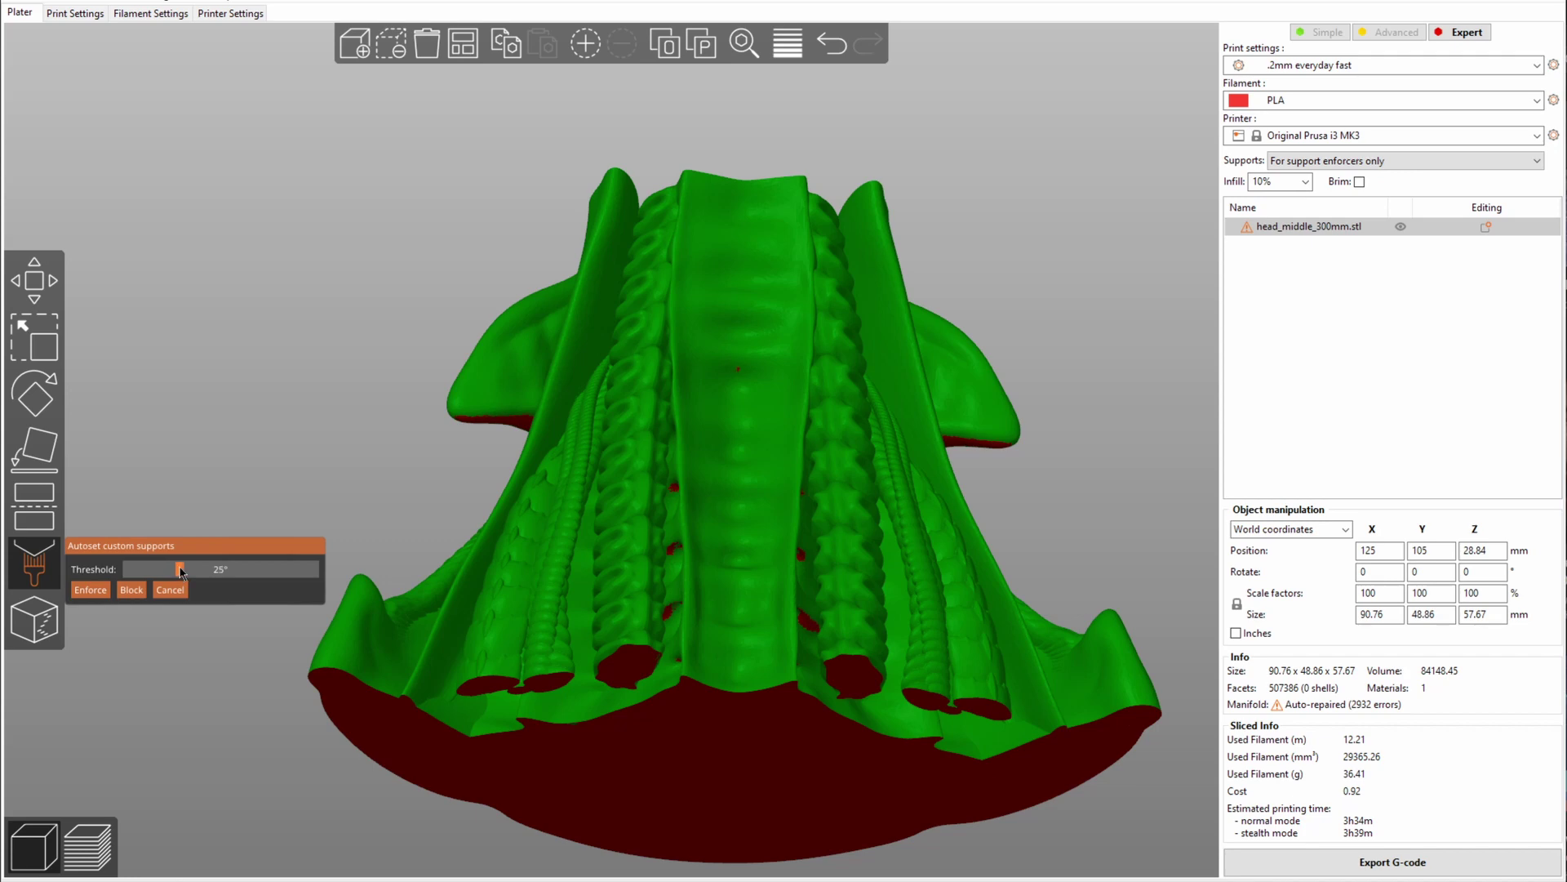
{"action": "left_click_drag", "start_coordinate": [385, 507], "coordinate": [409, 369]}
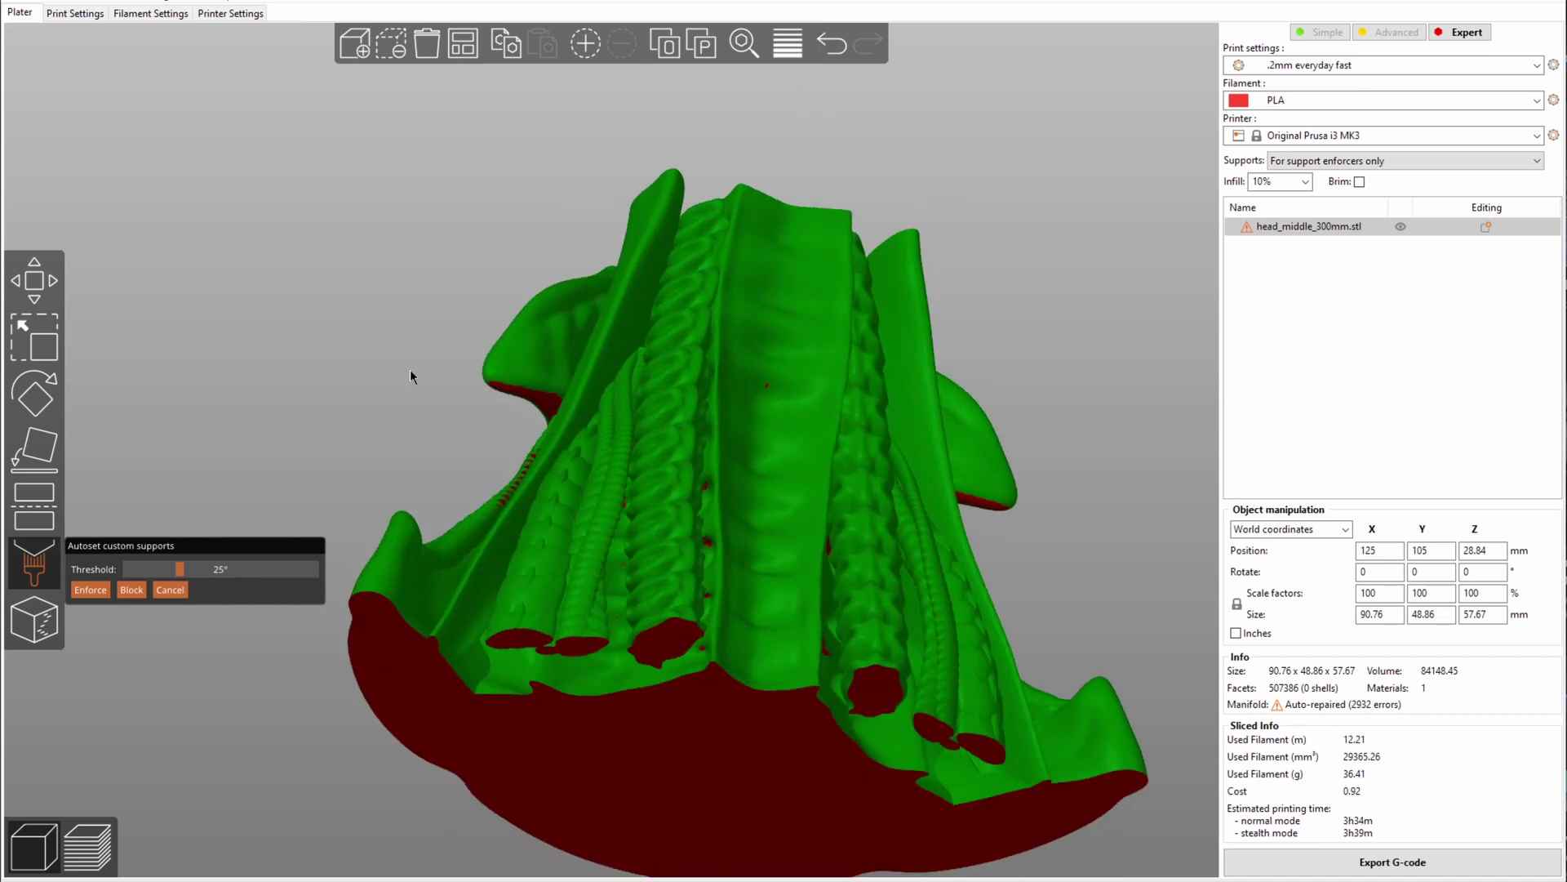
{"action": "left_click", "coordinate": [90, 589]}
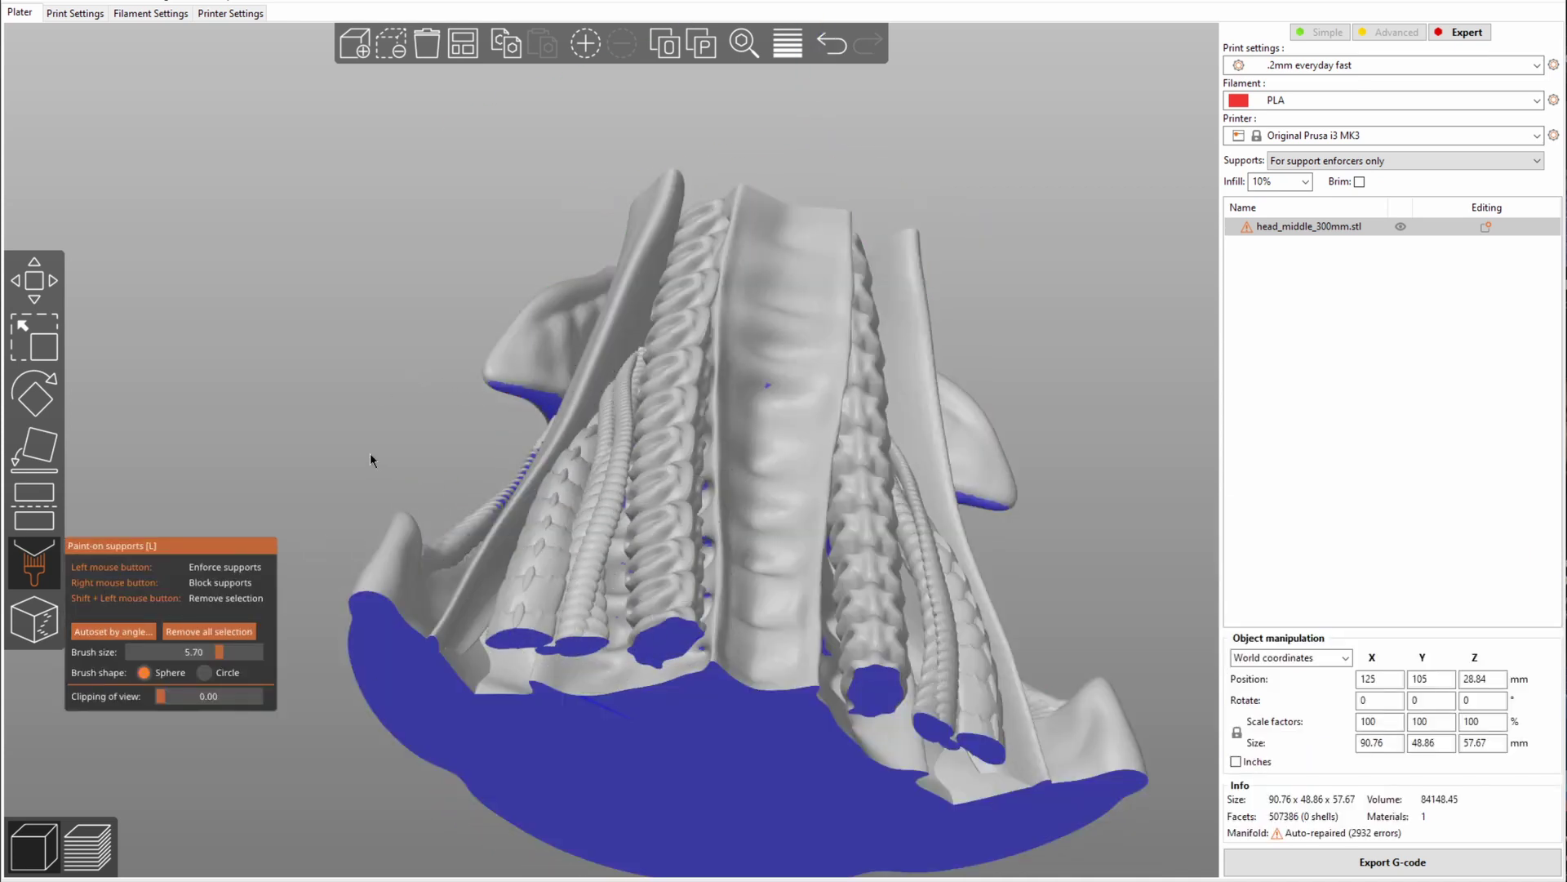
{"action": "scroll", "coordinate": [351, 410], "scroll_direction": "up", "scroll_amount": 5}
{"action": "left_click_drag", "start_coordinate": [260, 414], "coordinate": [281, 381]}
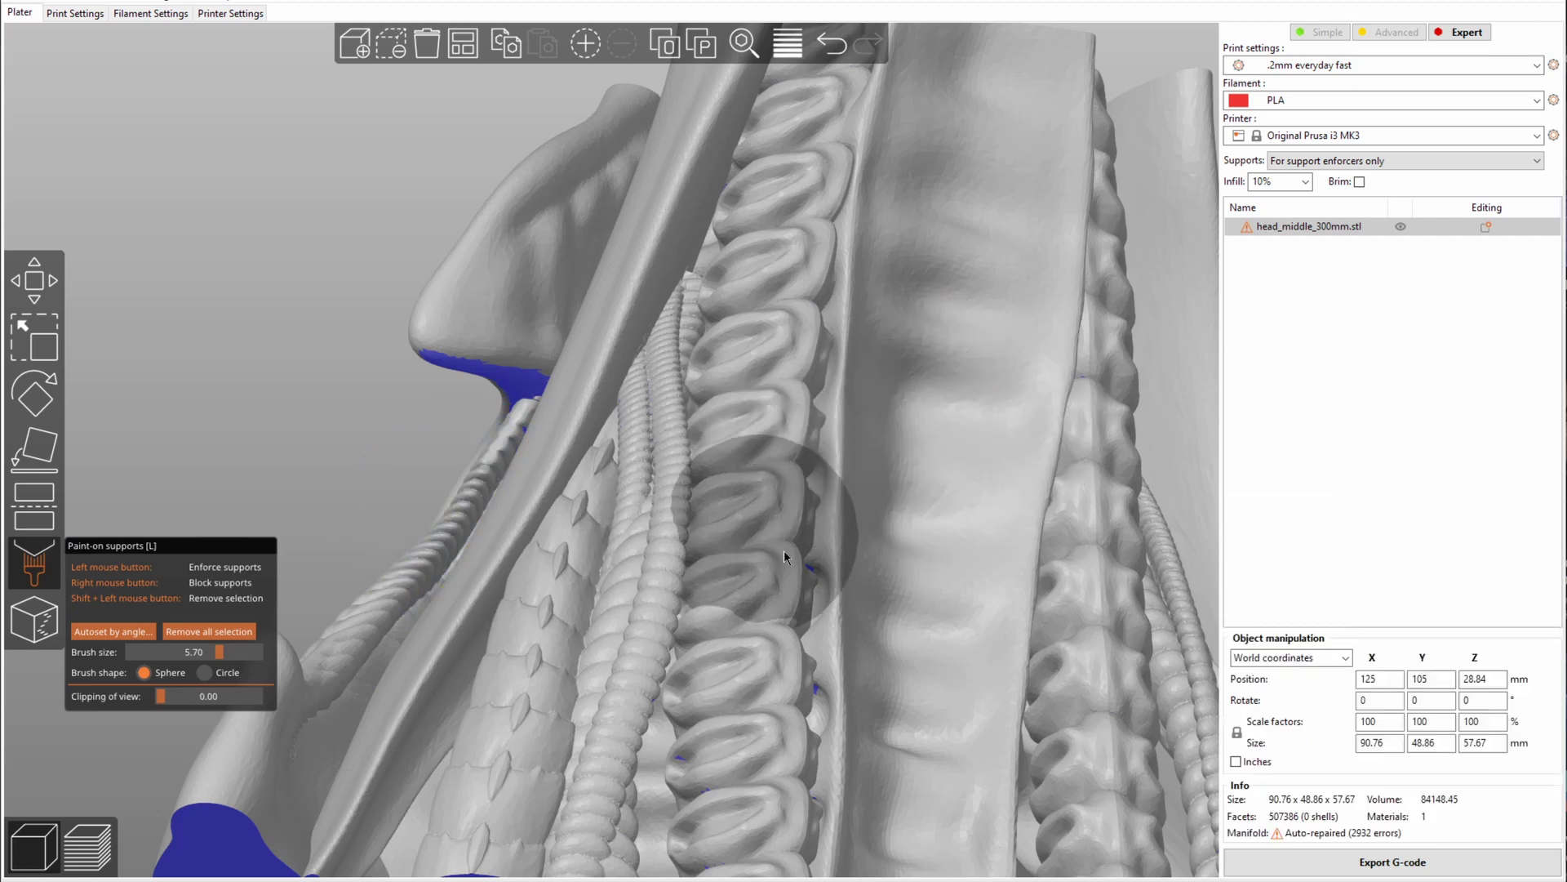
{"action": "scroll", "coordinate": [418, 434], "scroll_direction": "down", "scroll_amount": 5}
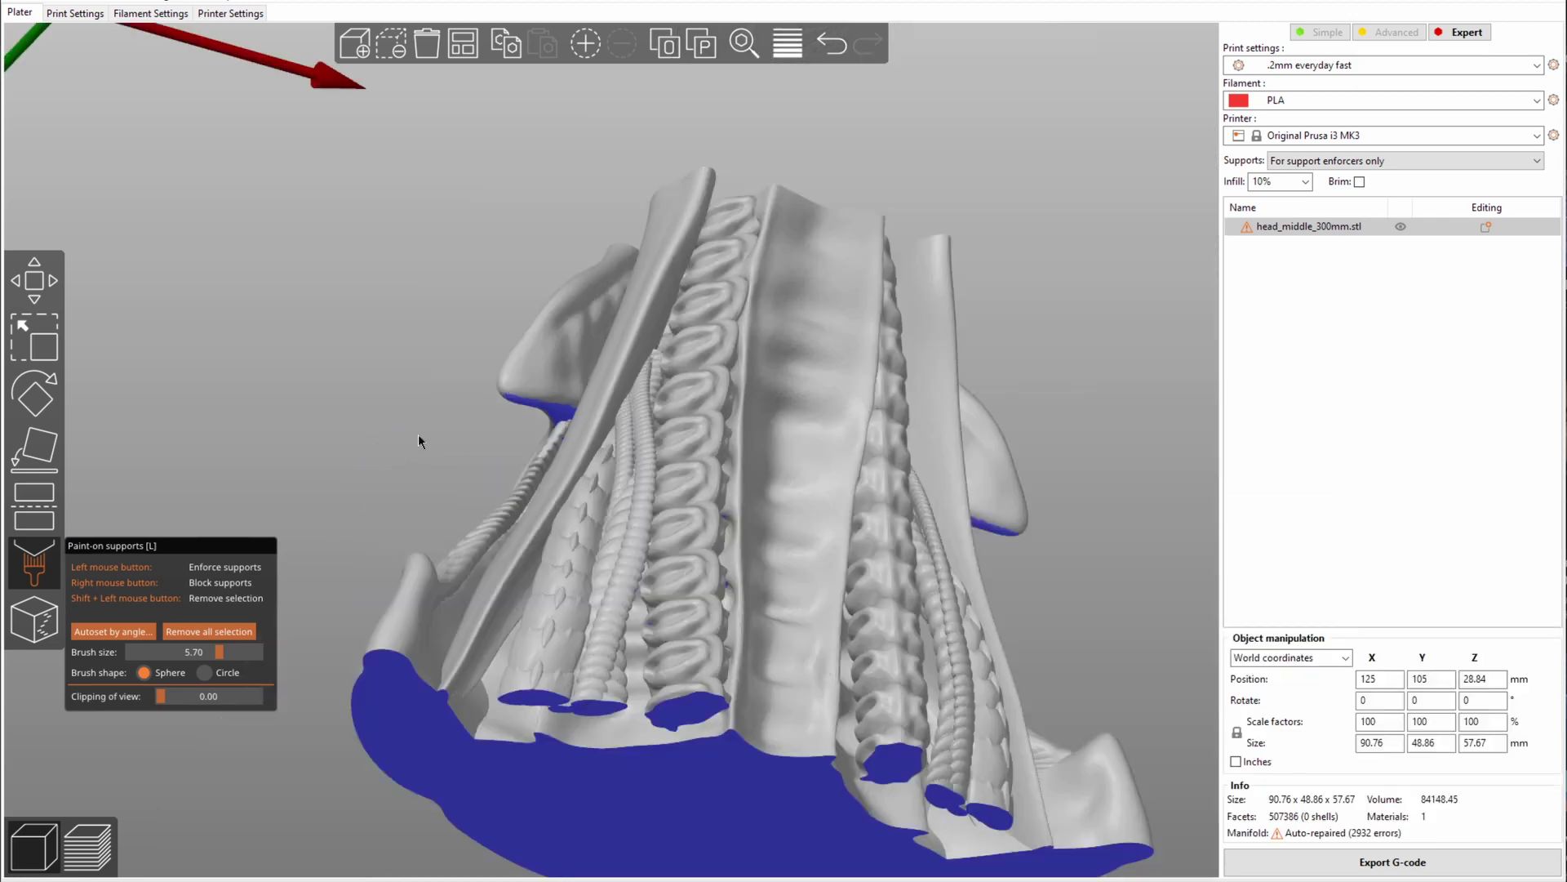
{"action": "scroll", "coordinate": [653, 531], "scroll_direction": "down", "scroll_amount": 1}
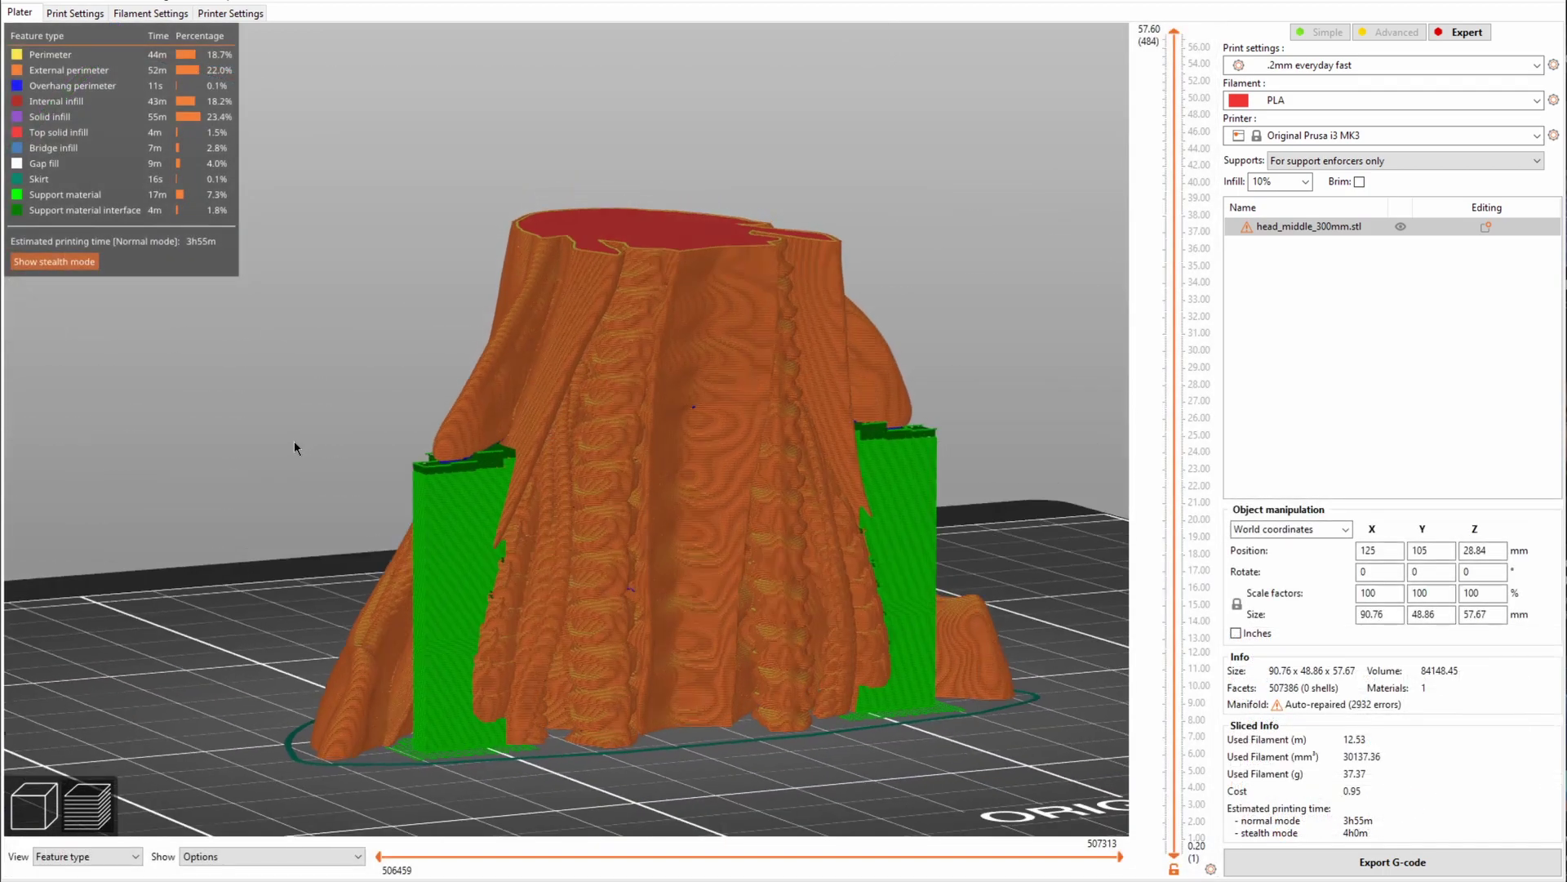
- Orbit the sliced head_middle model to inspect supports from below, above and behind, then face front
{"action": "left_click_drag", "start_coordinate": [294, 440], "coordinate": [261, 421]}
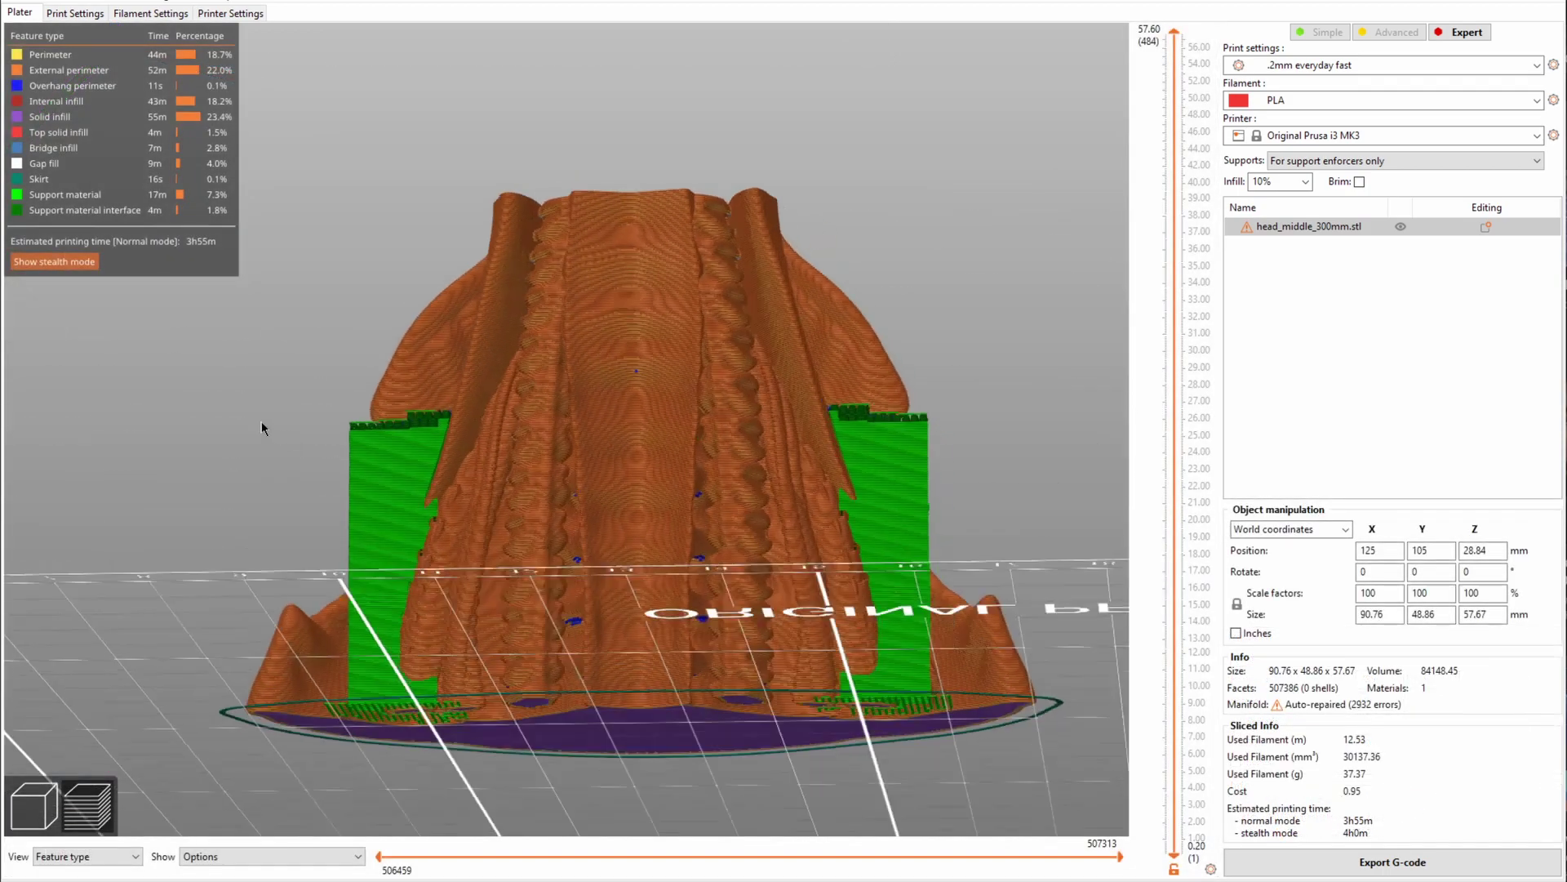
{"action": "left_click_drag", "start_coordinate": [346, 369], "coordinate": [436, 419]}
{"action": "left_click_drag", "start_coordinate": [873, 357], "coordinate": [809, 365]}
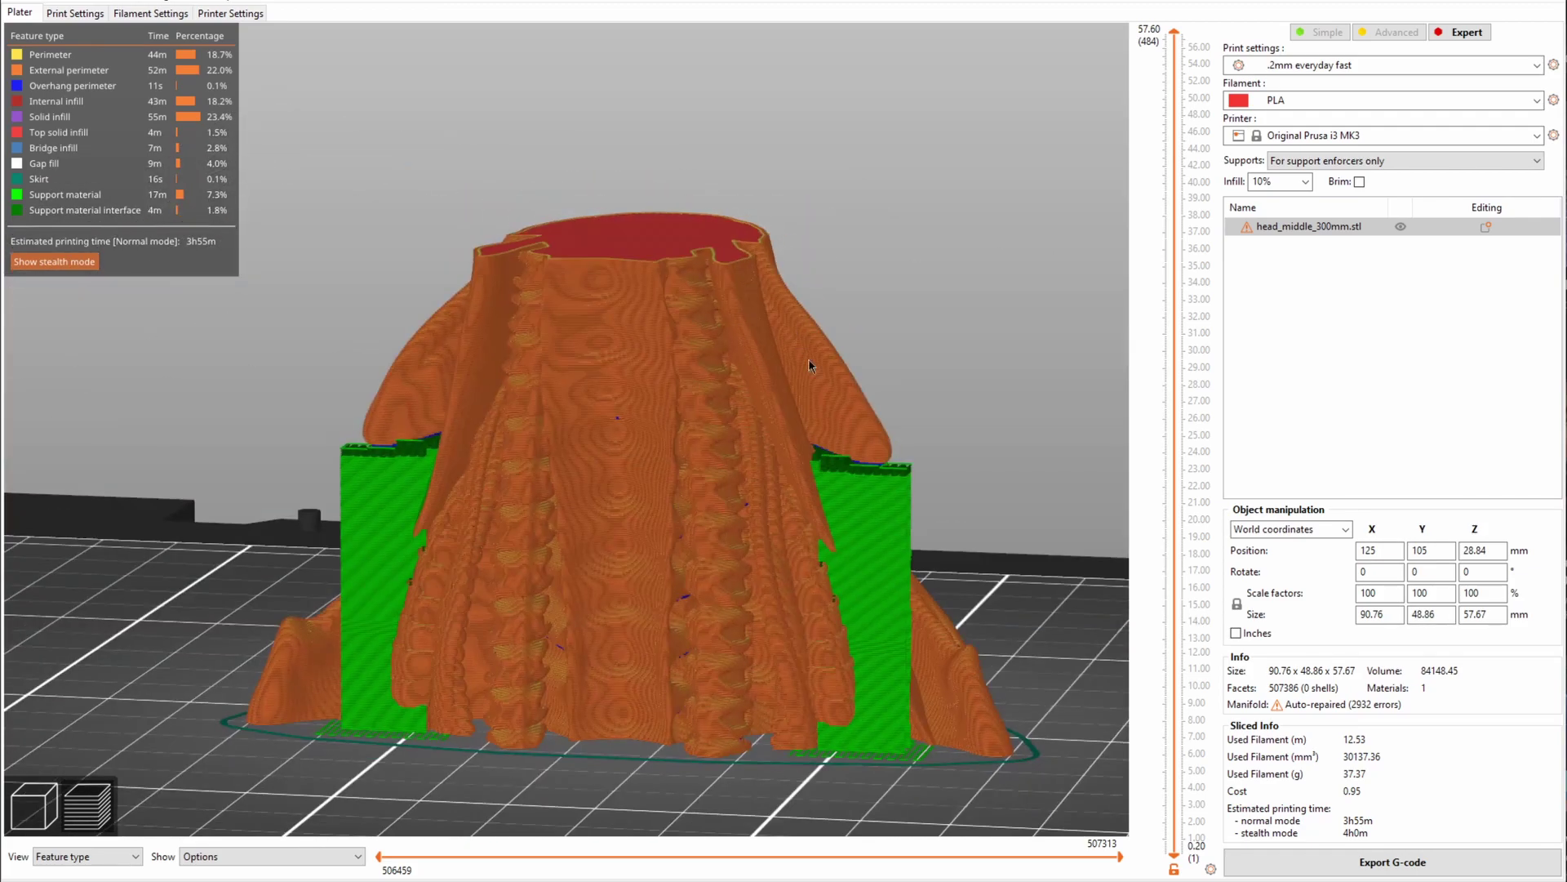
{"action": "left_click_drag", "start_coordinate": [957, 480], "coordinate": [729, 461]}
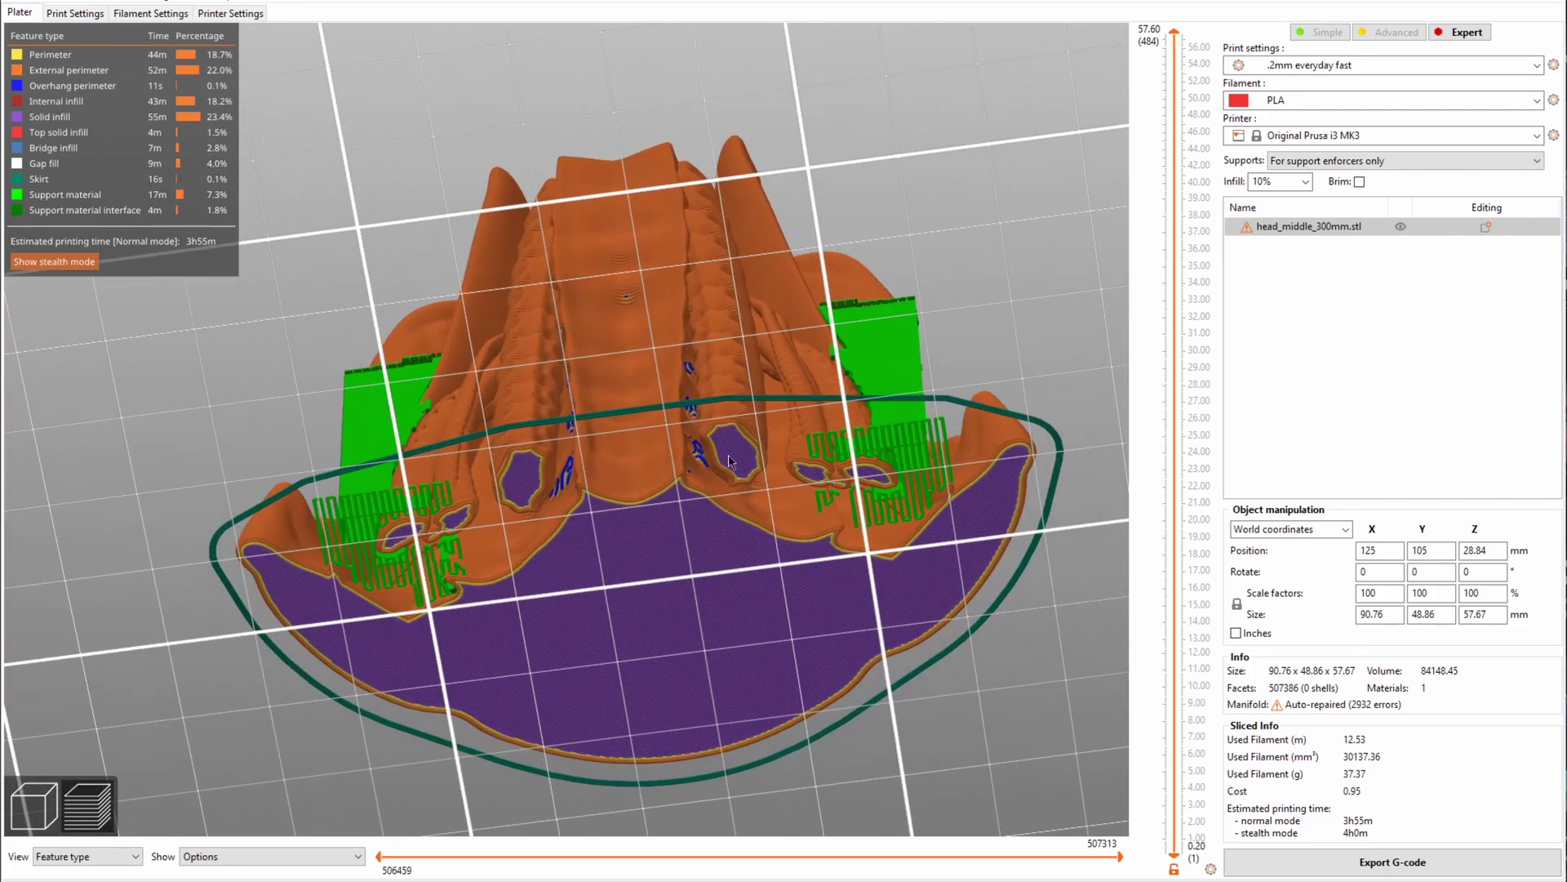
{"action": "left_click_drag", "start_coordinate": [797, 237], "coordinate": [650, 333]}
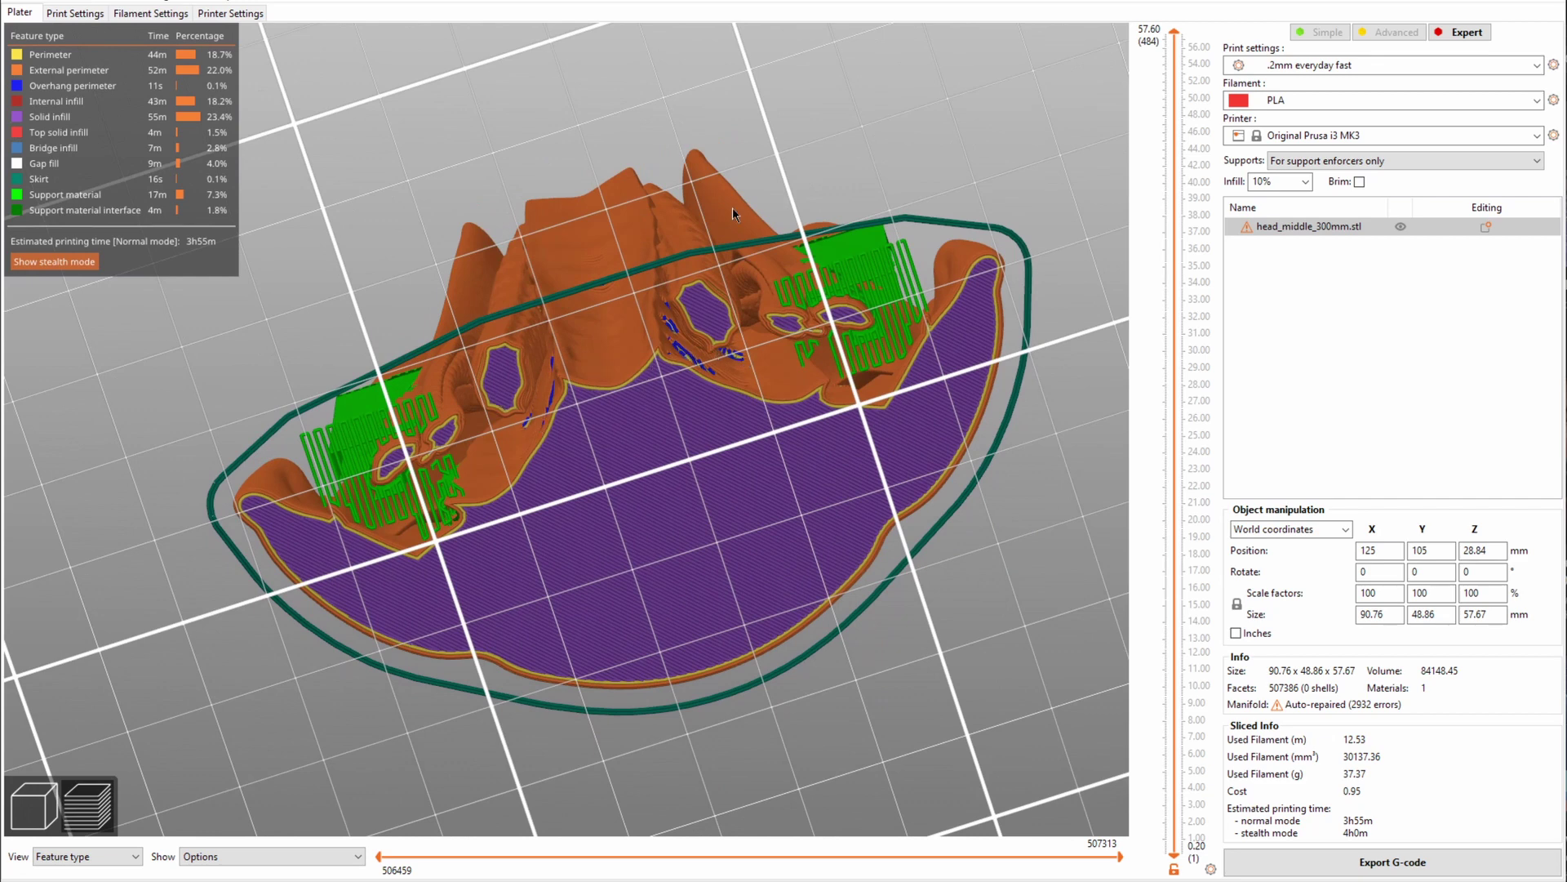
{"action": "left_click_drag", "start_coordinate": [732, 207], "coordinate": [666, 357]}
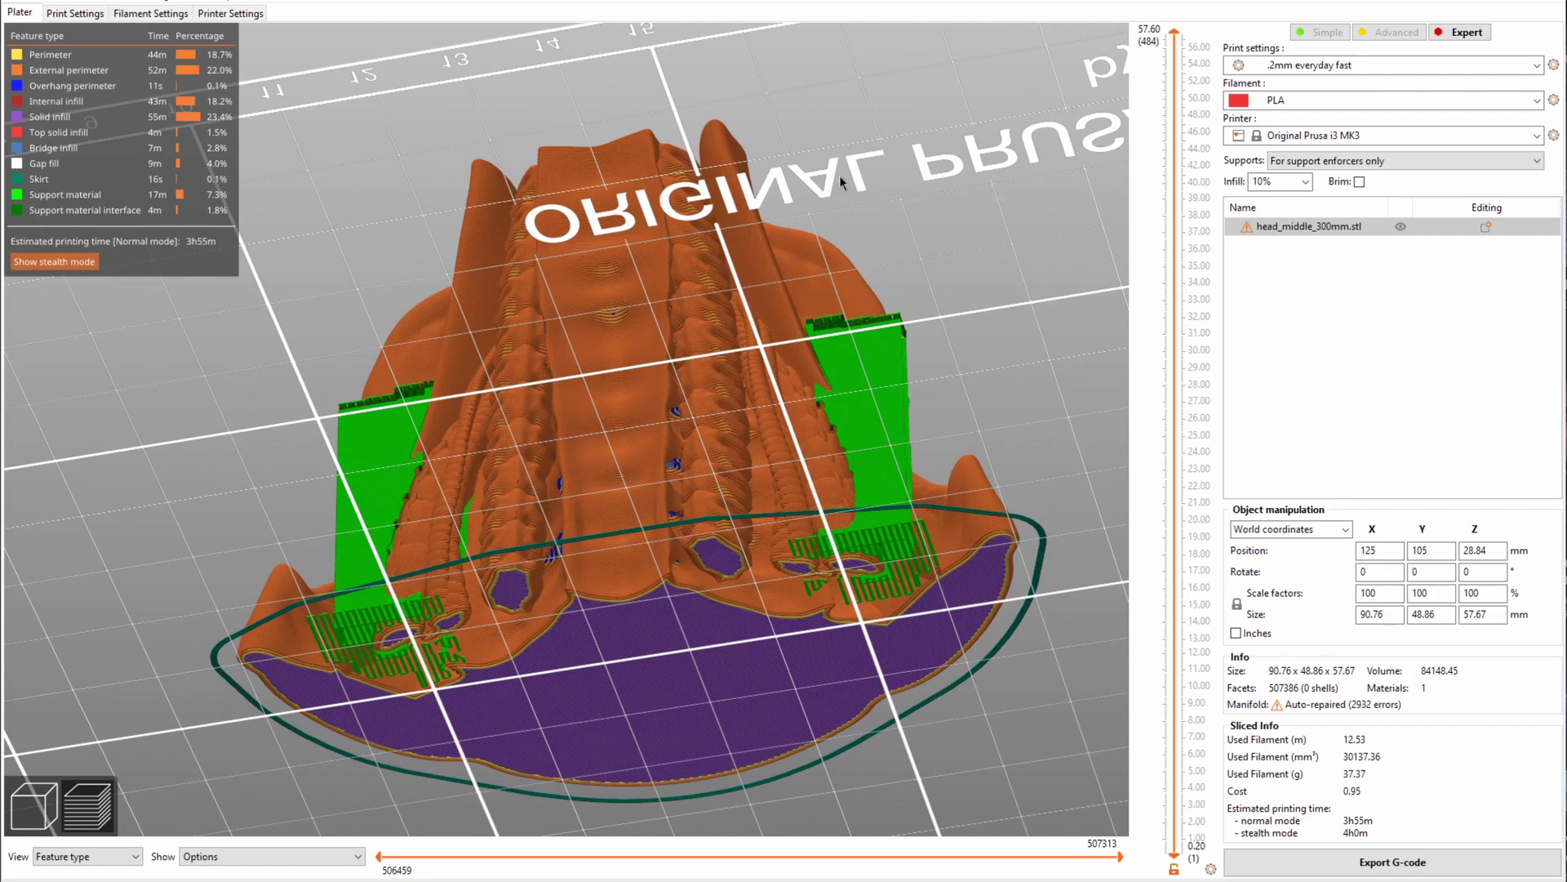
{"action": "key", "text": "3"}
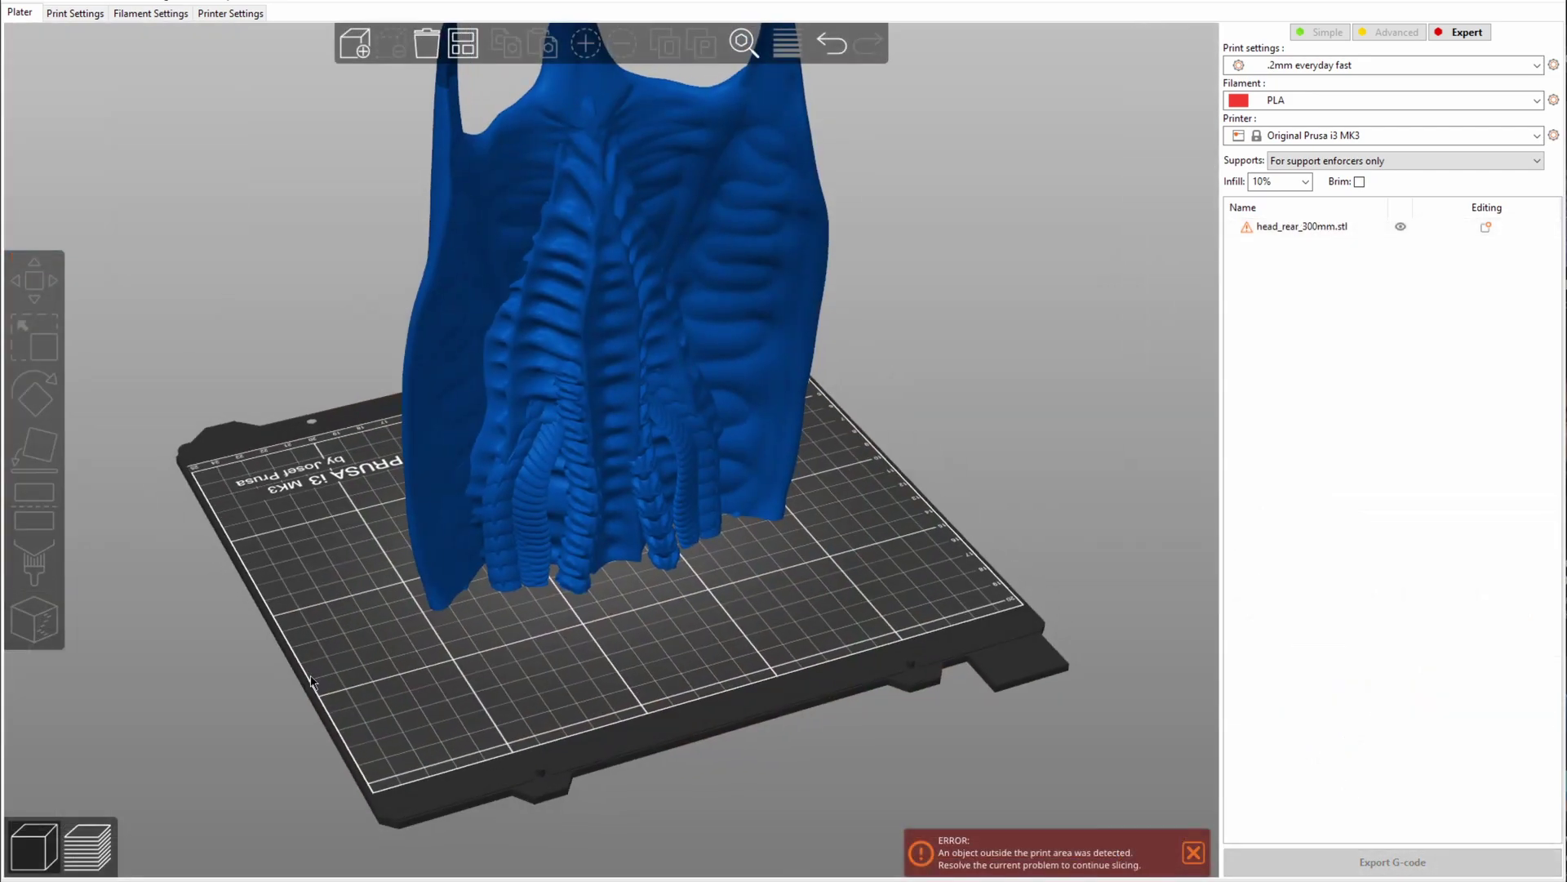
- Turn the view around and select the head_rear_300mm.stl model
{"action": "left_click_drag", "start_coordinate": [368, 677], "coordinate": [562, 678]}
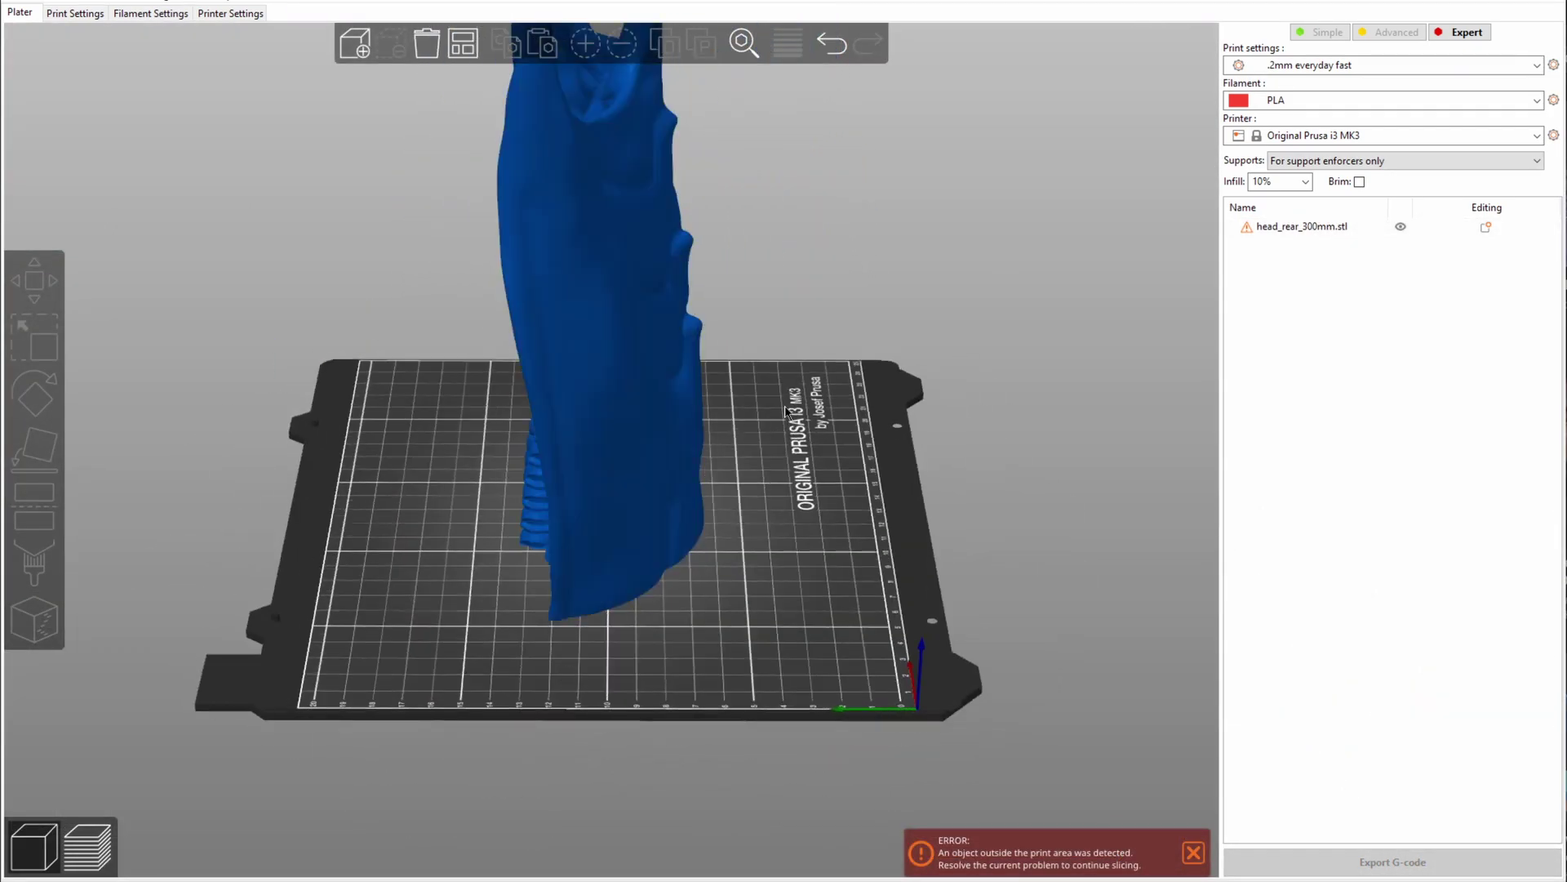
{"action": "scroll", "coordinate": [786, 412], "scroll_direction": "down", "scroll_amount": 3}
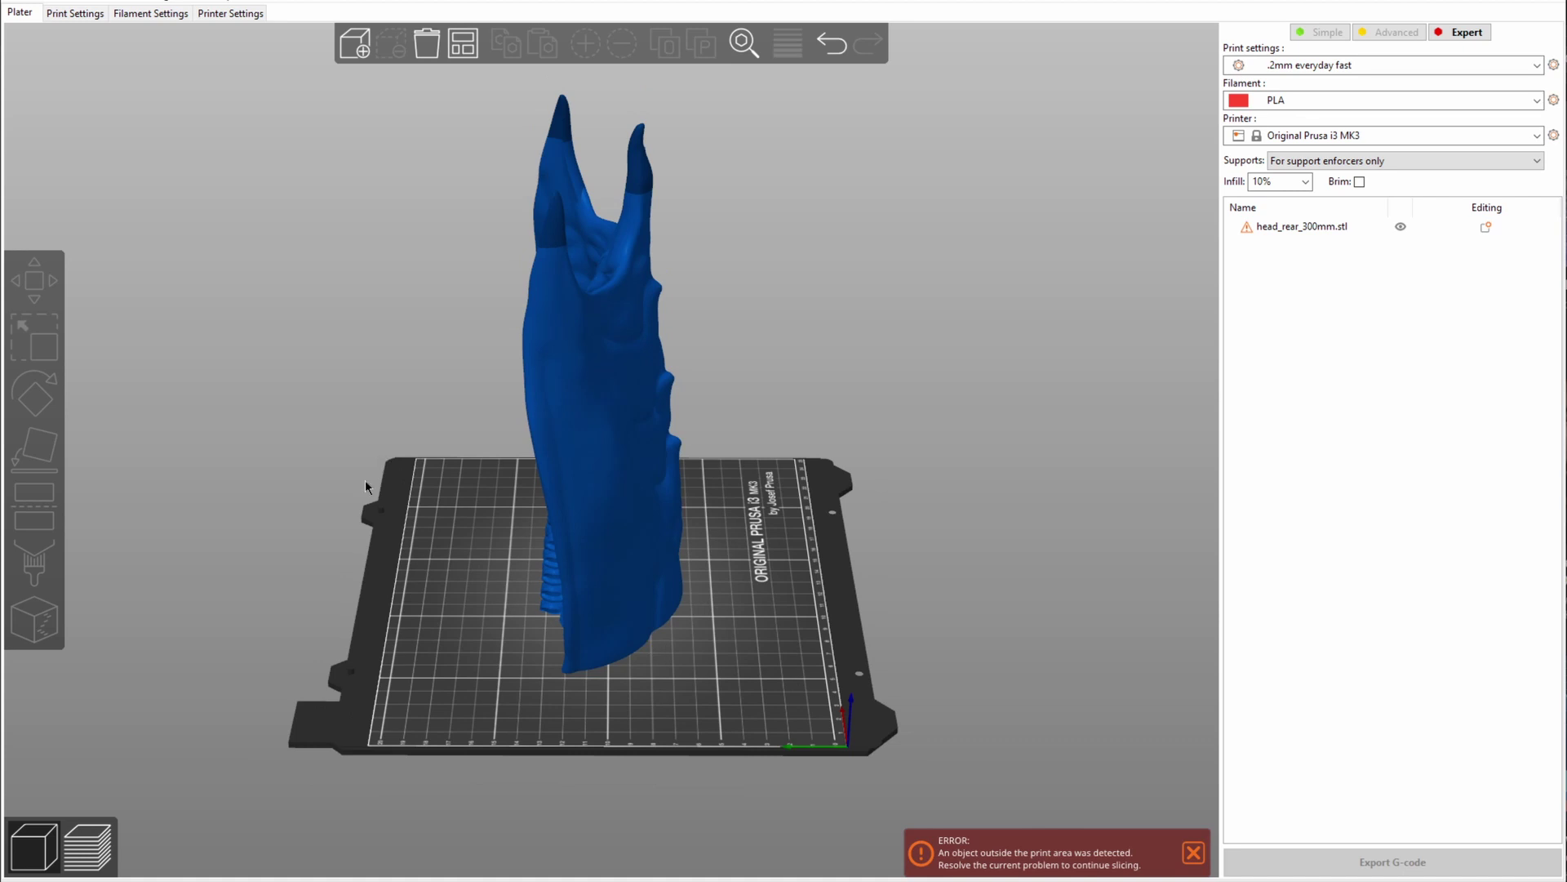
{"action": "left_click_drag", "start_coordinate": [365, 480], "coordinate": [443, 521]}
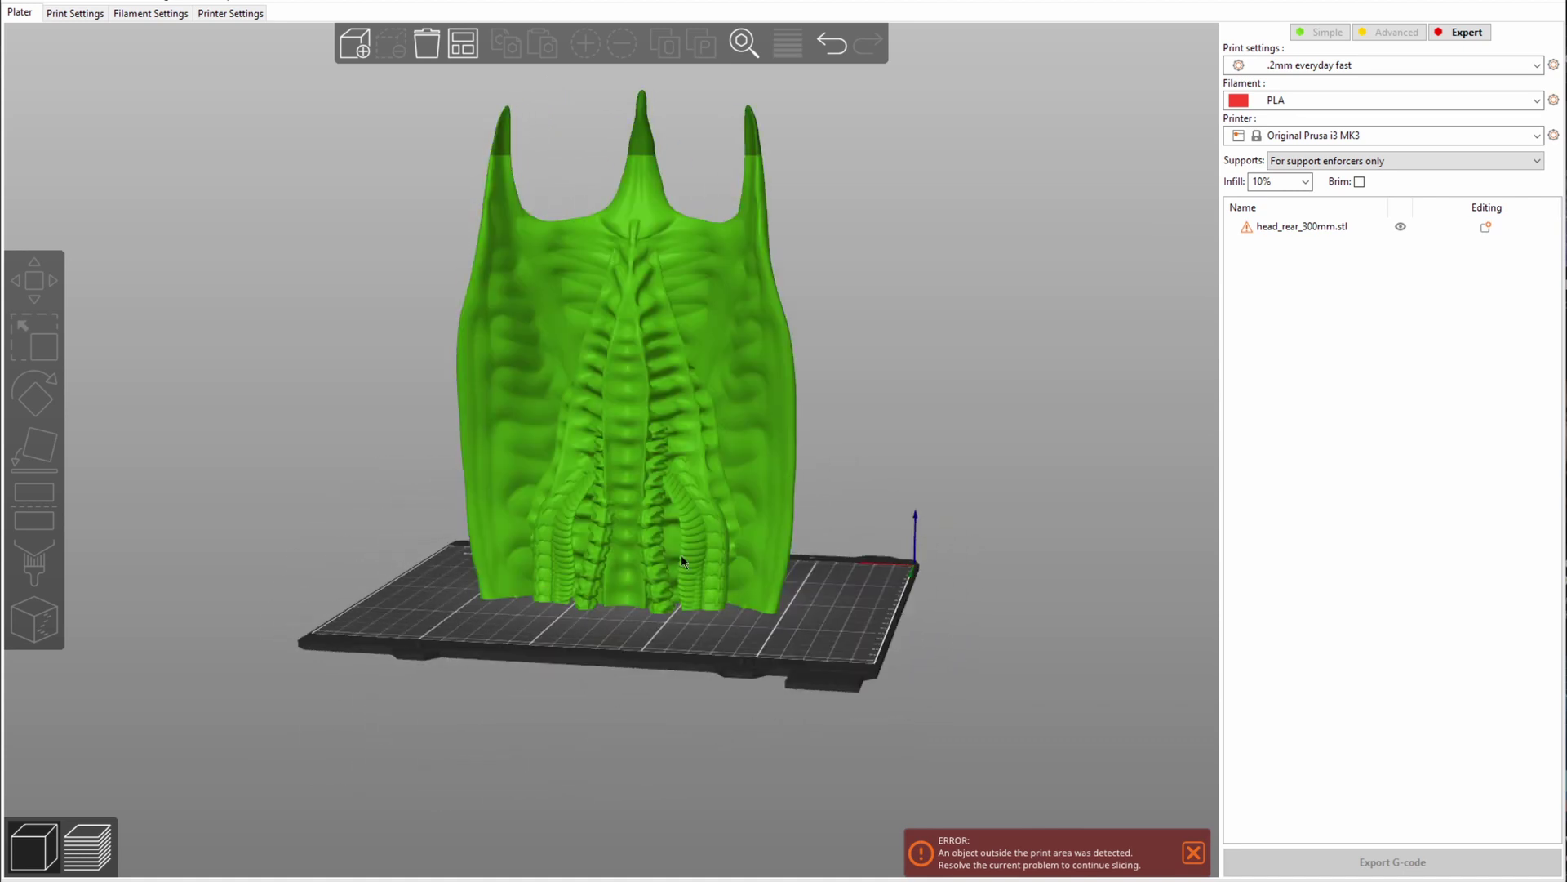
{"action": "left_click_drag", "start_coordinate": [887, 278], "coordinate": [609, 360]}
{"action": "left_click", "coordinate": [609, 360]}
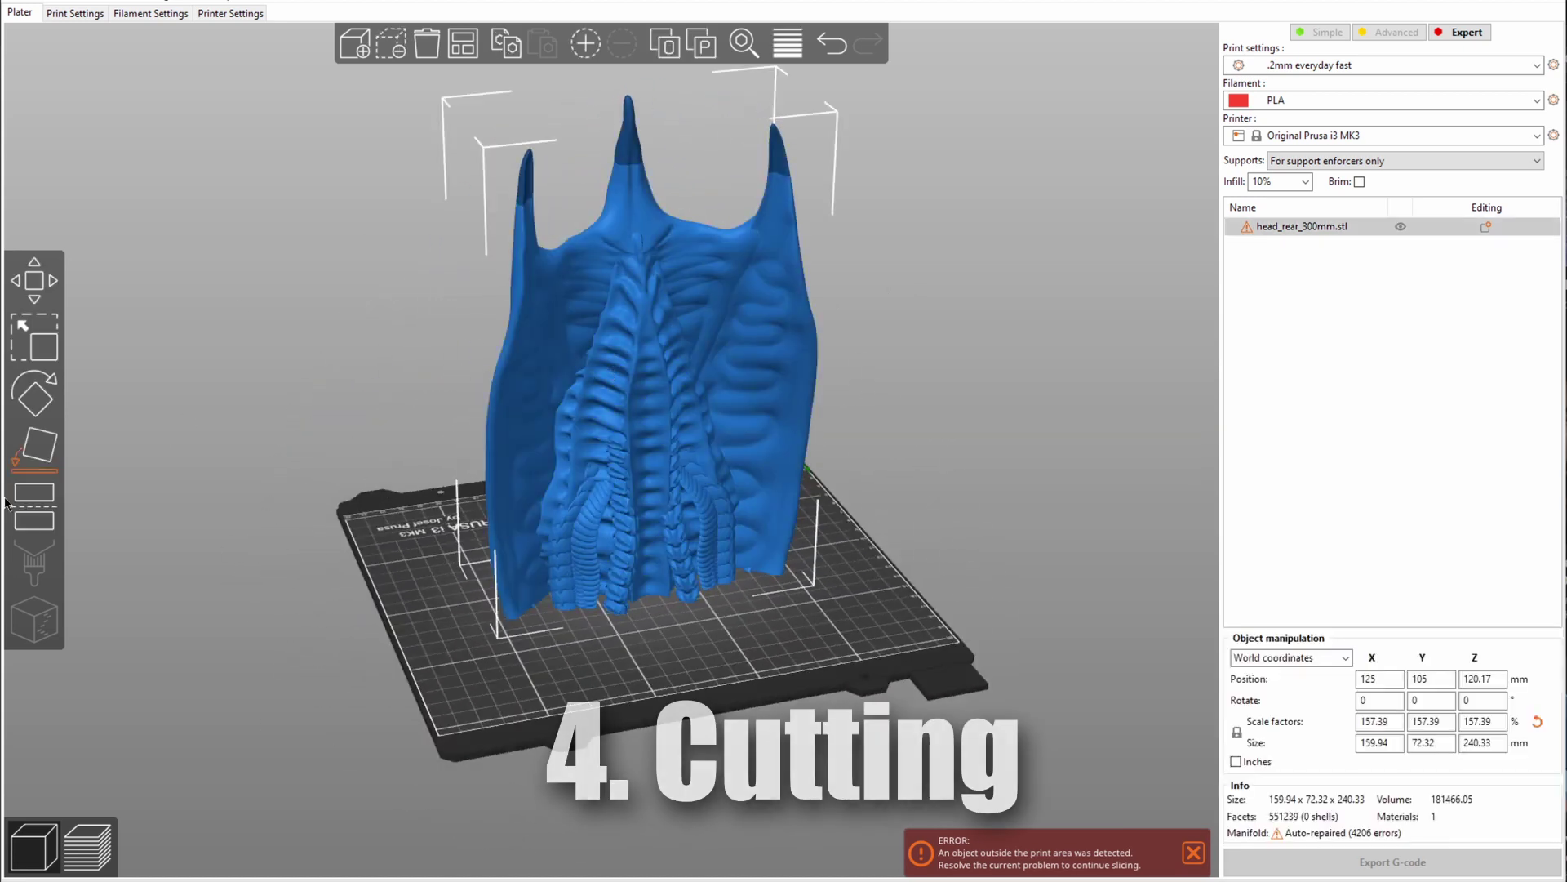
- Cut head_rear_300mm.stl at Z 93.90, keeping both parts
{"action": "left_click", "coordinate": [39, 514]}
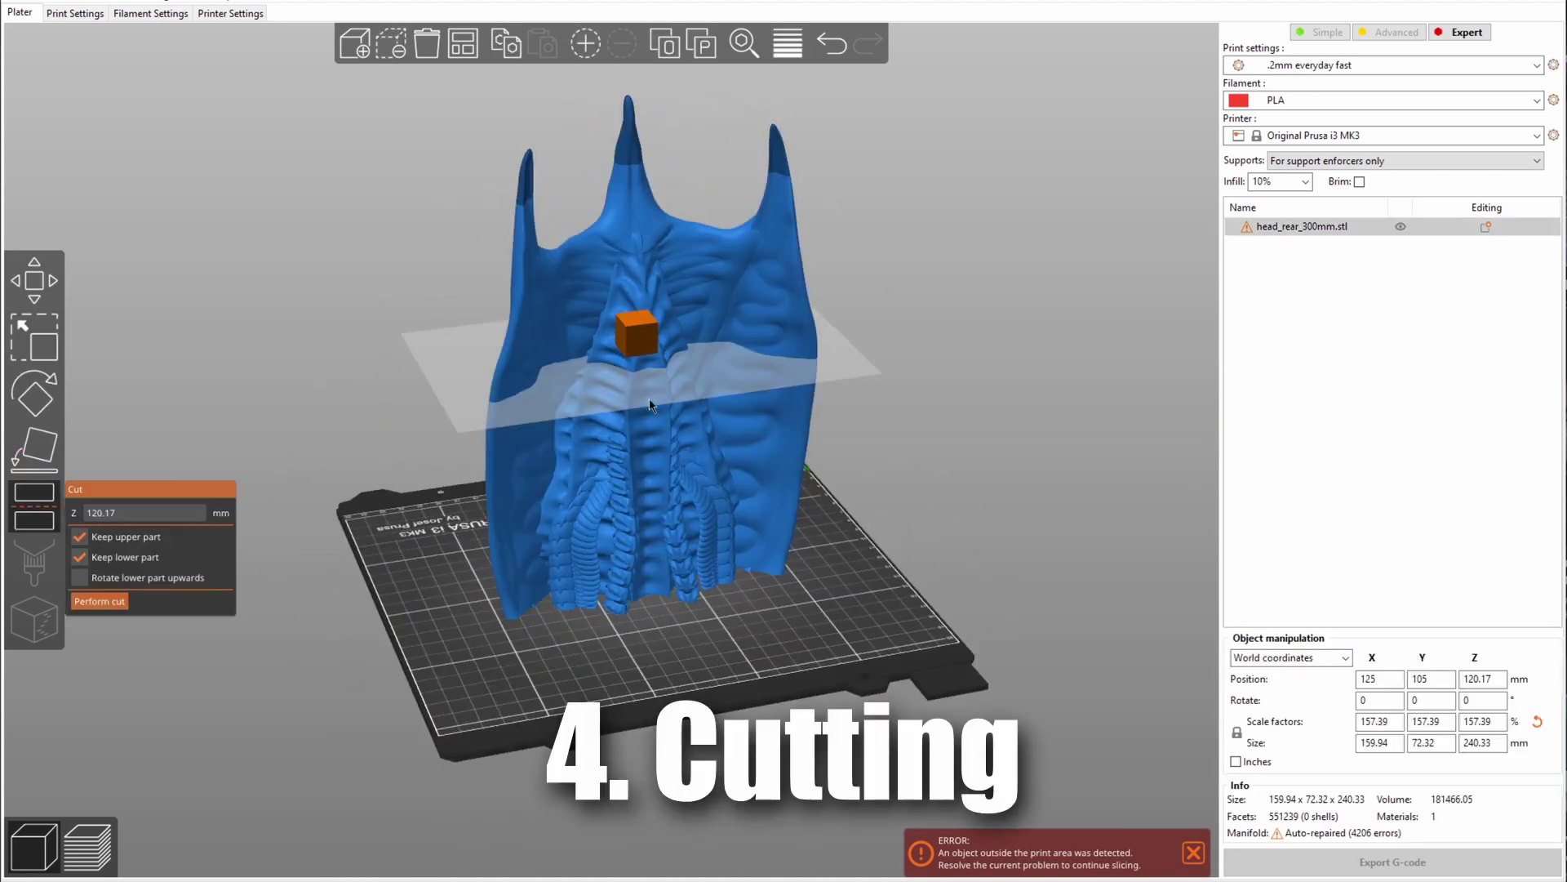
{"action": "left_click_drag", "start_coordinate": [653, 335], "coordinate": [614, 402]}
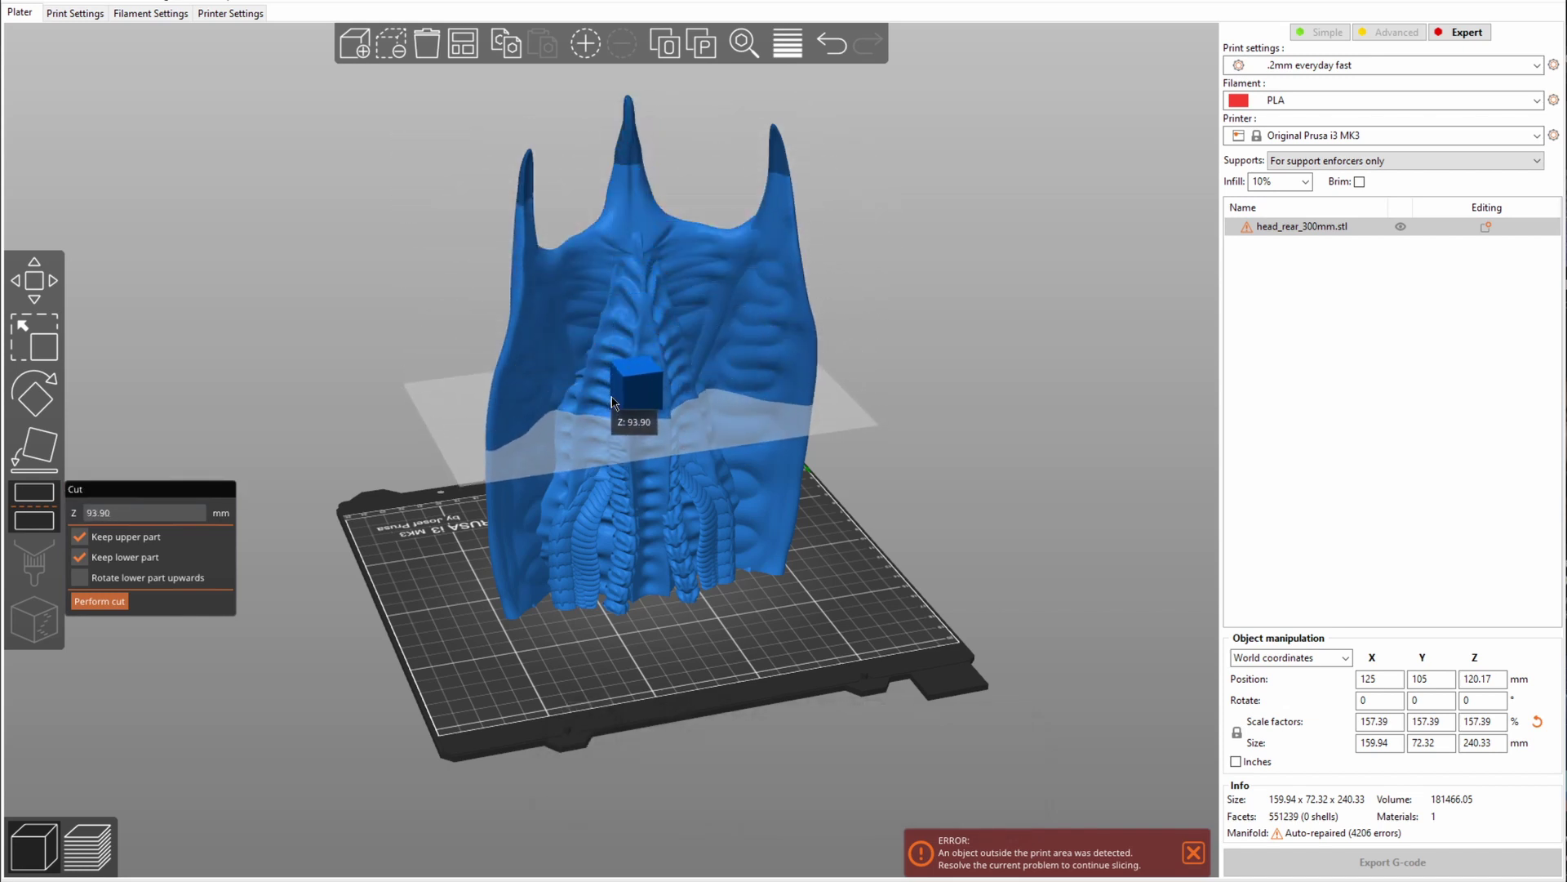
{"action": "scroll", "coordinate": [550, 448], "scroll_direction": "up", "scroll_amount": 5}
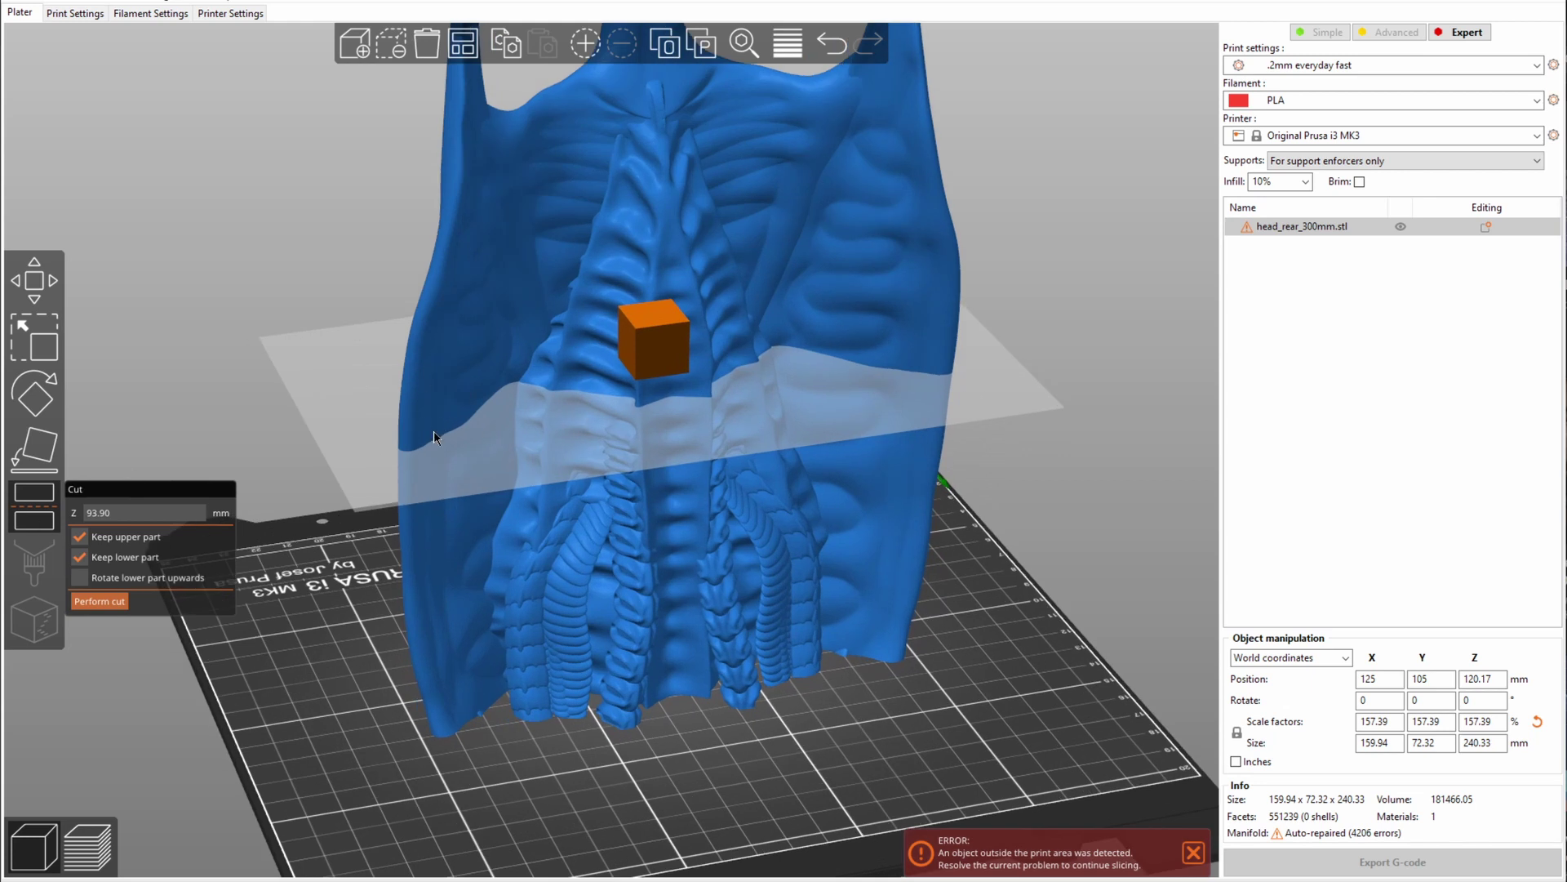
{"action": "left_click", "coordinate": [80, 538]}
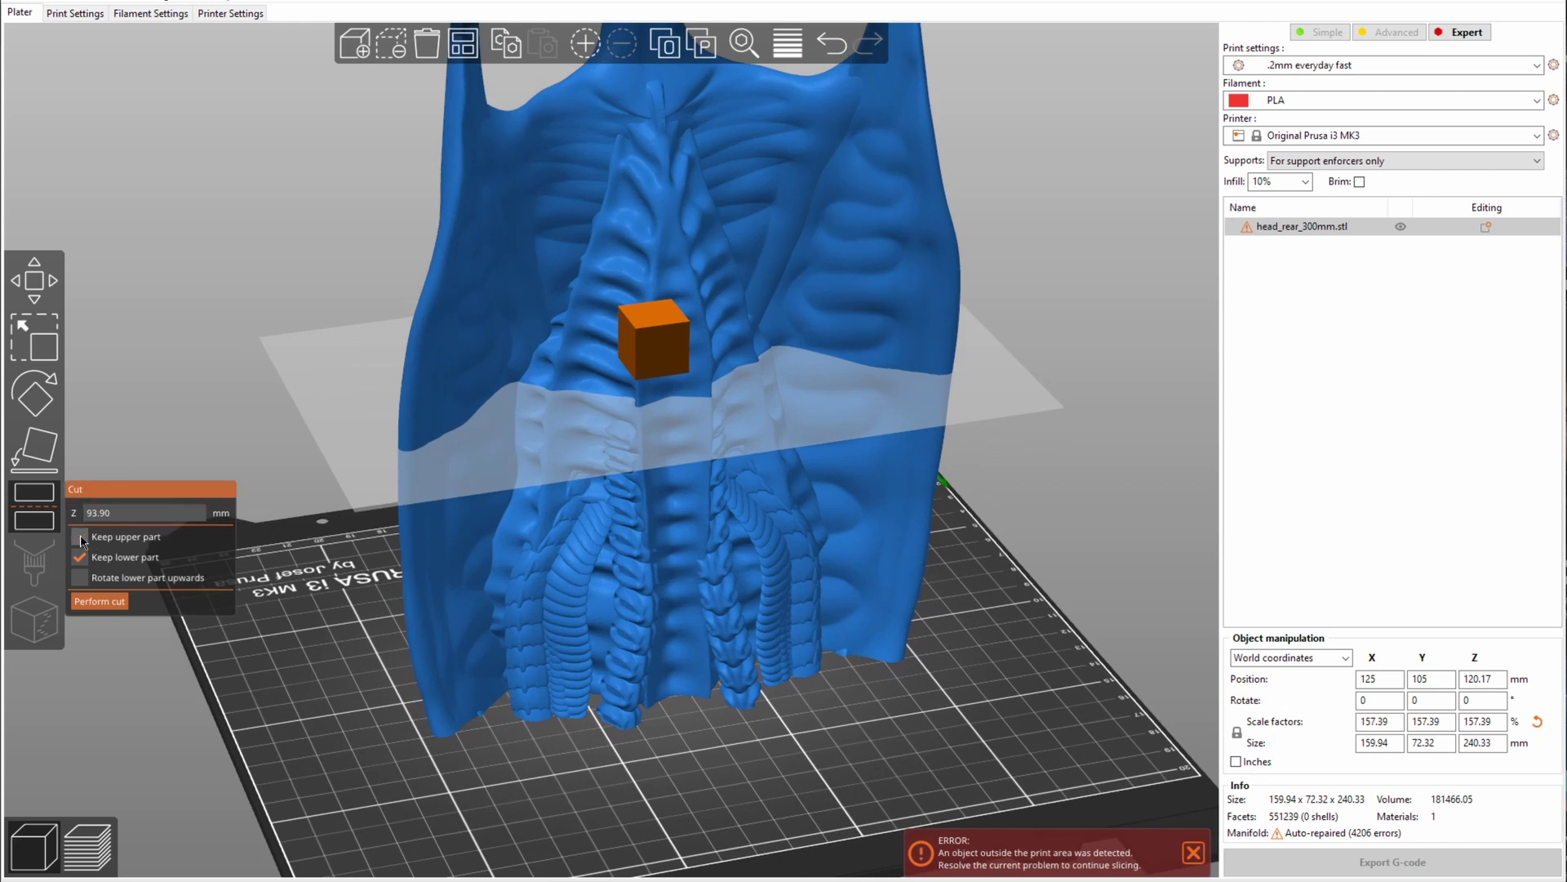
{"action": "left_click", "coordinate": [96, 602]}
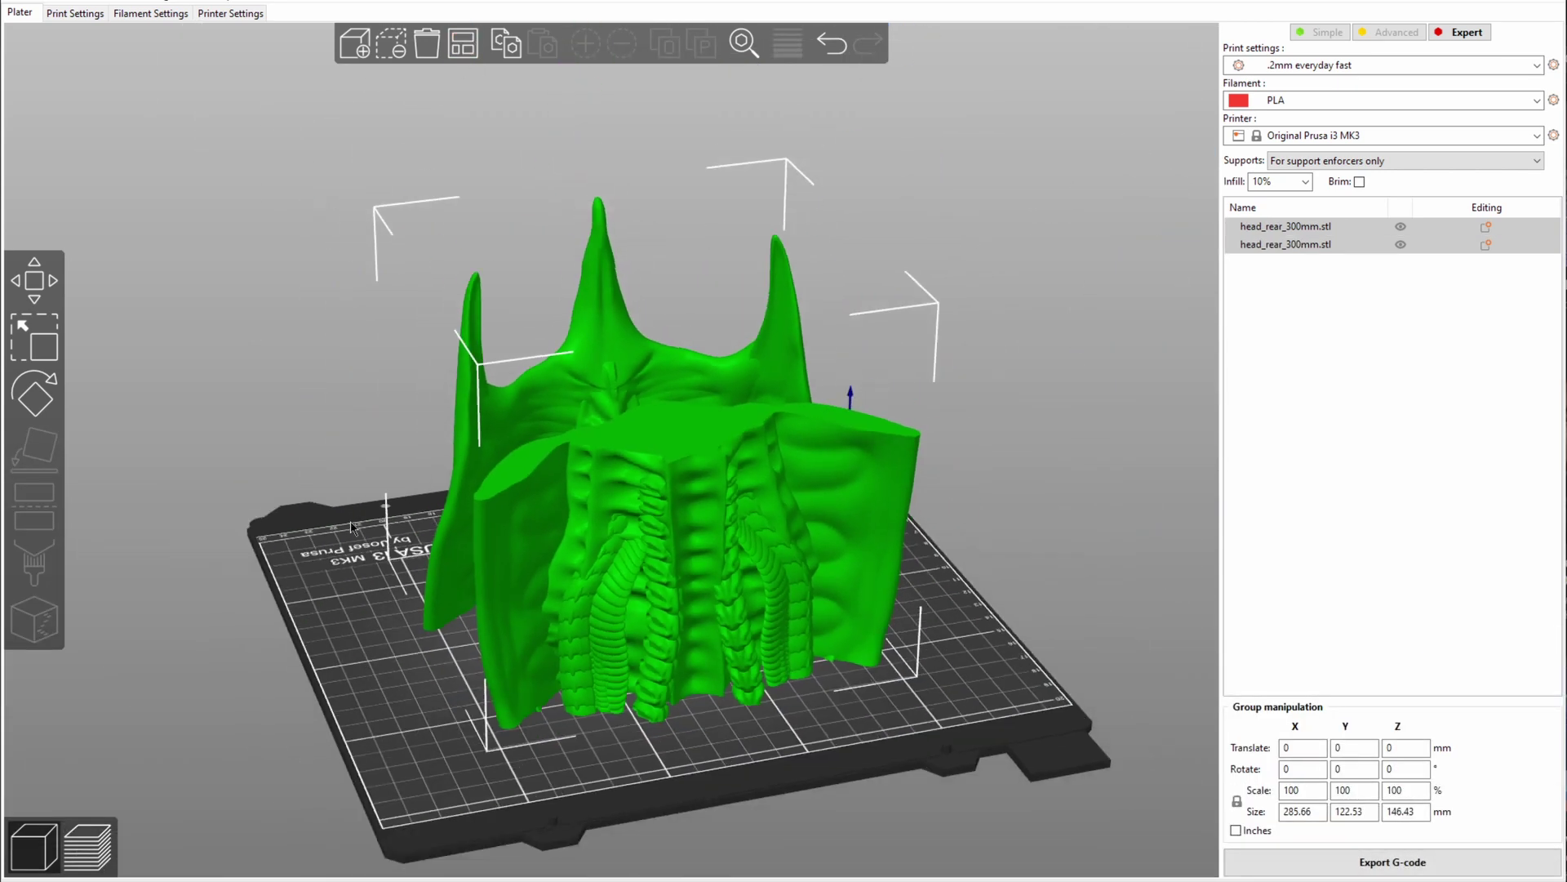
{"action": "left_click_drag", "start_coordinate": [351, 526], "coordinate": [387, 512]}
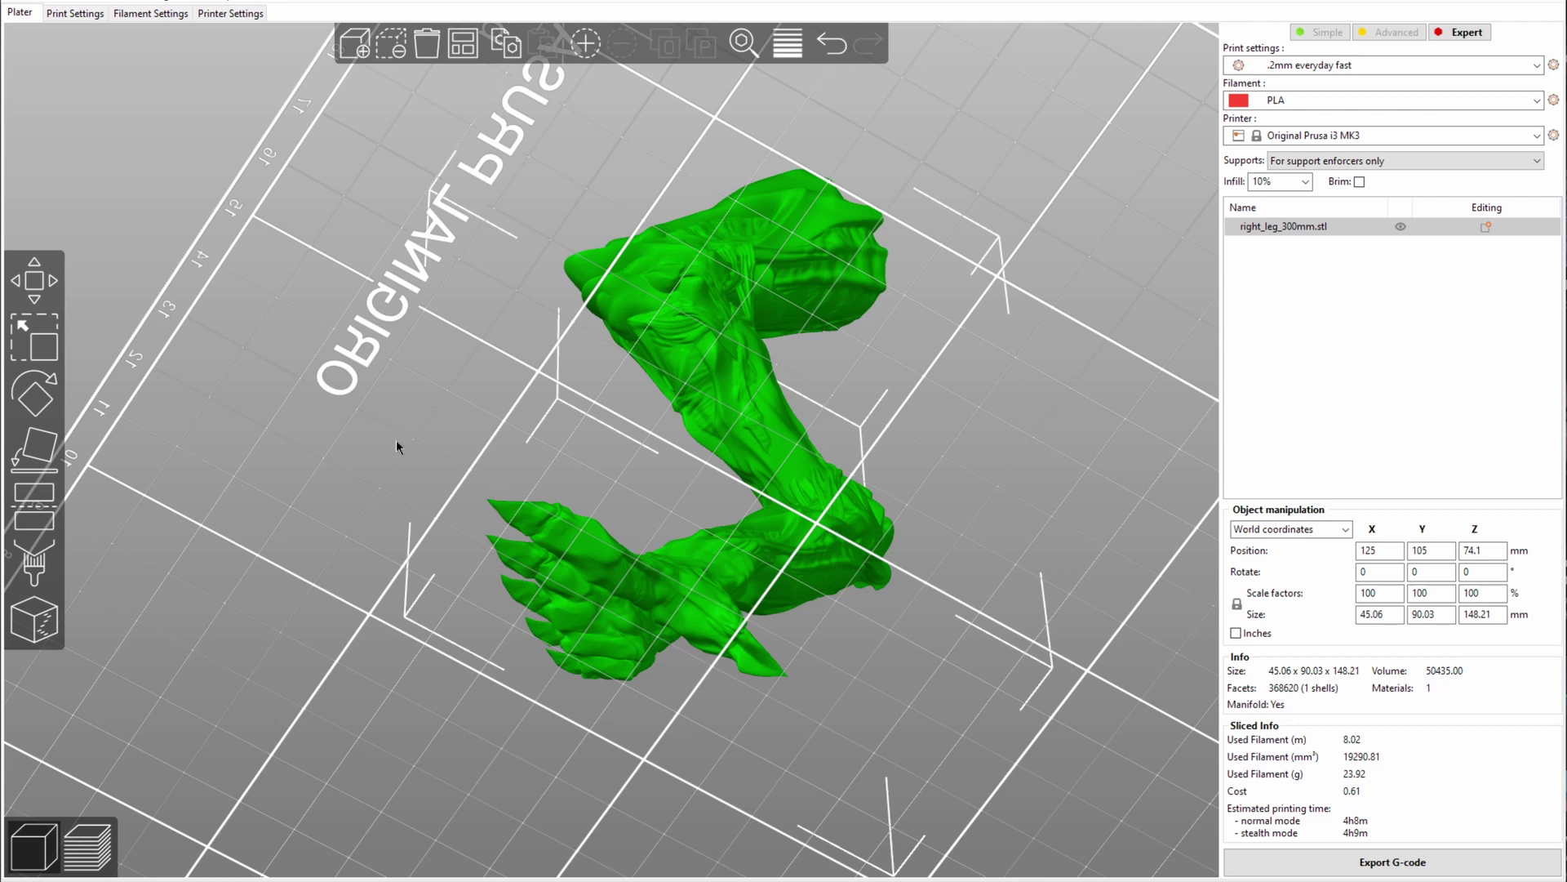
{"action": "scroll", "coordinate": [429, 524], "scroll_direction": "up", "scroll_amount": 4}
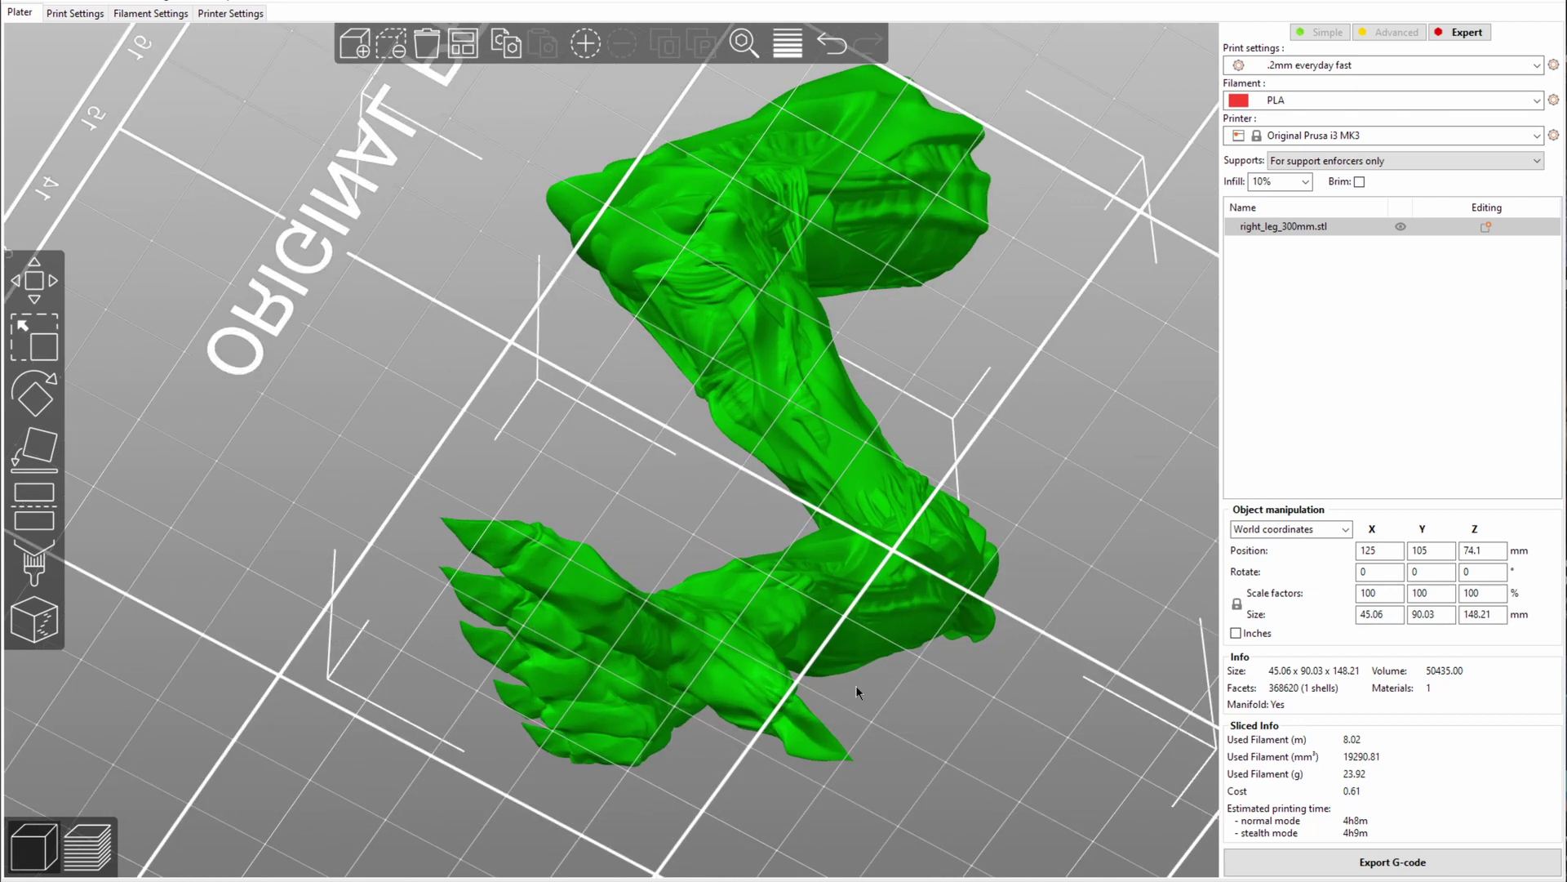
{"action": "left_click_drag", "start_coordinate": [855, 684], "coordinate": [821, 305]}
{"action": "scroll", "coordinate": [682, 648], "scroll_direction": "down", "scroll_amount": 4}
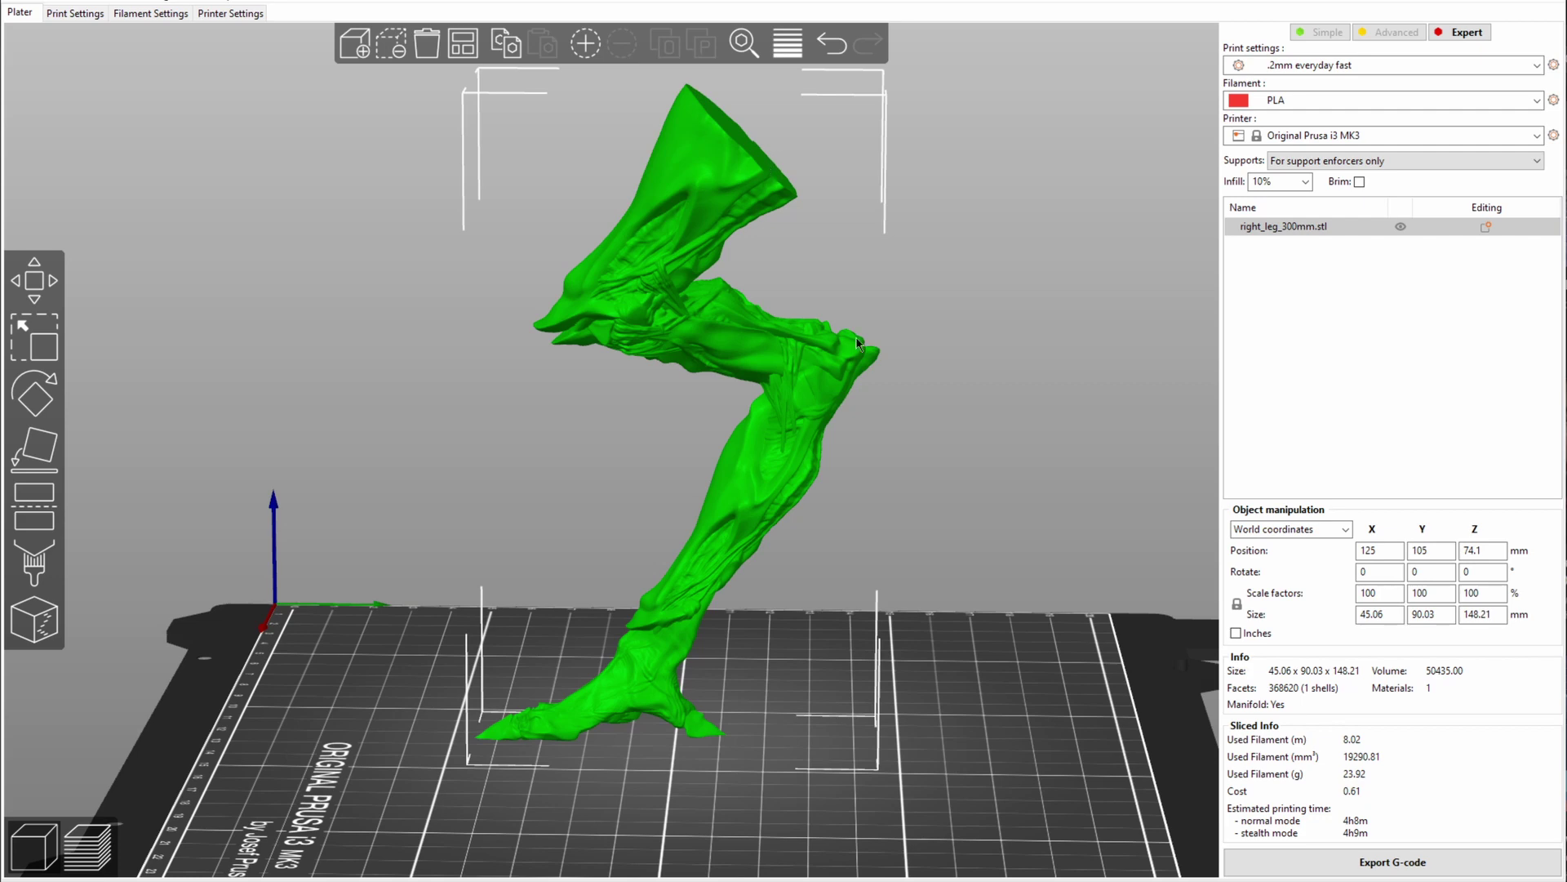
{"action": "left_click_drag", "start_coordinate": [492, 589], "coordinate": [539, 493]}
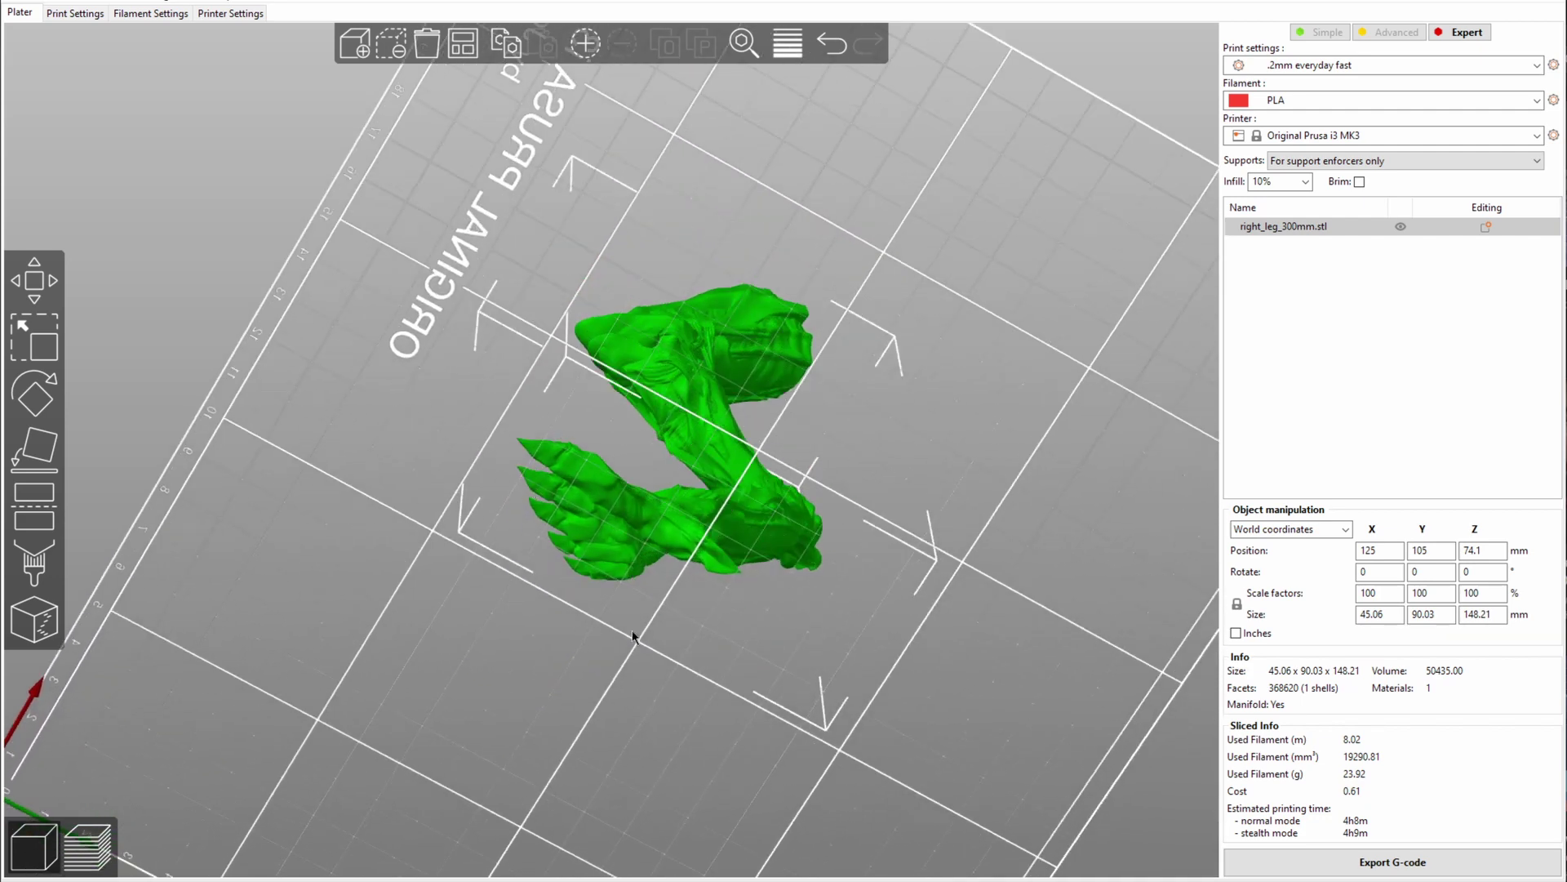
{"action": "scroll", "coordinate": [533, 462], "scroll_direction": "up", "scroll_amount": 3}
{"action": "scroll", "coordinate": [539, 473], "scroll_direction": "up", "scroll_amount": 1}
{"action": "left_click", "coordinate": [92, 854]}
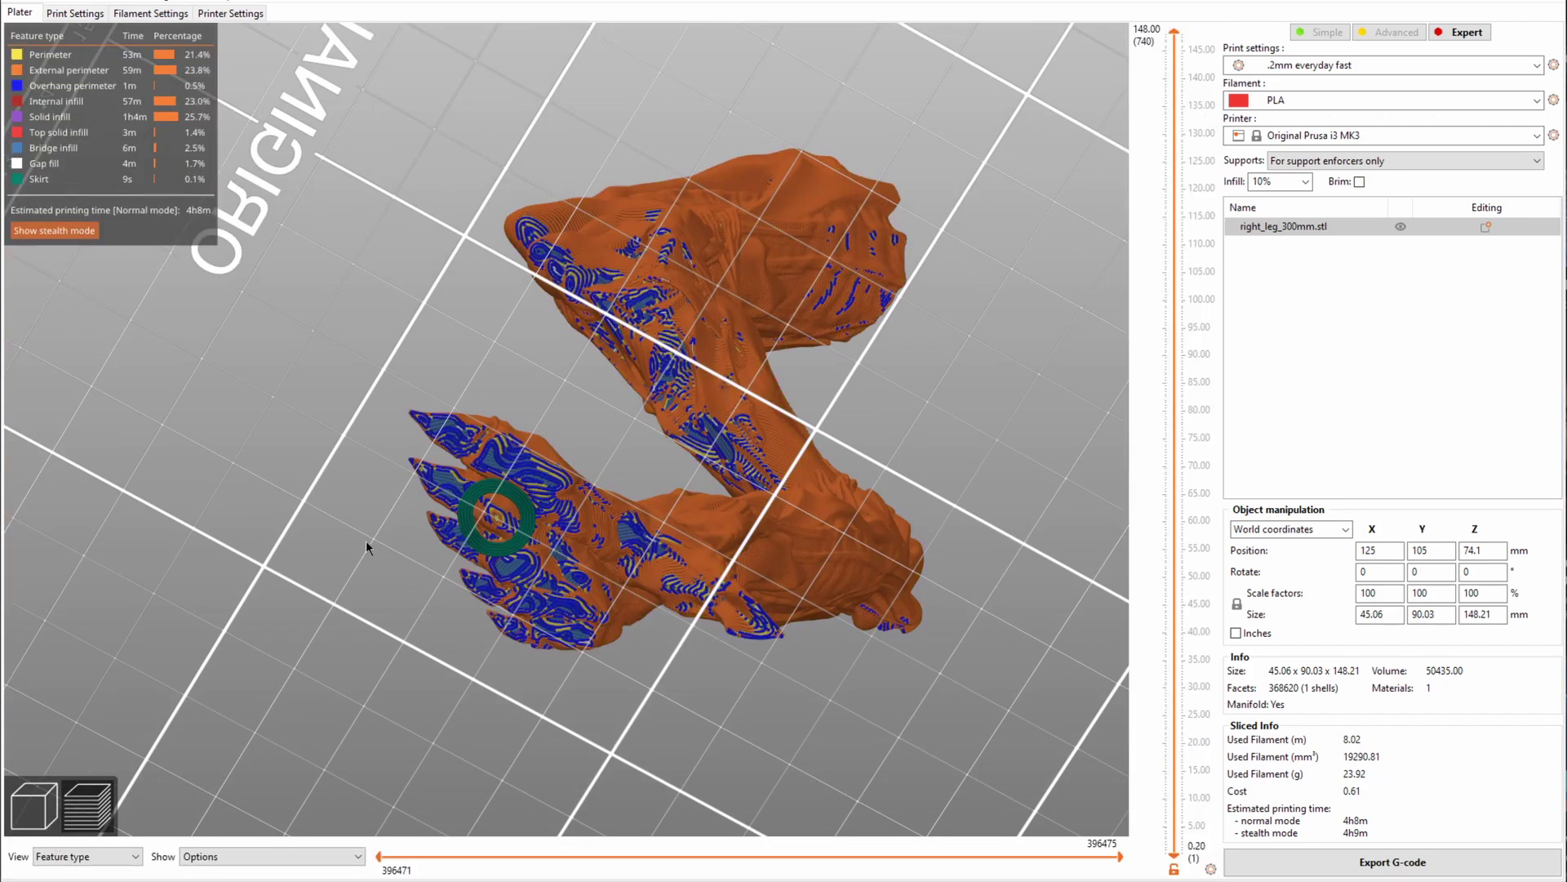
{"action": "left_click_drag", "start_coordinate": [366, 541], "coordinate": [361, 524]}
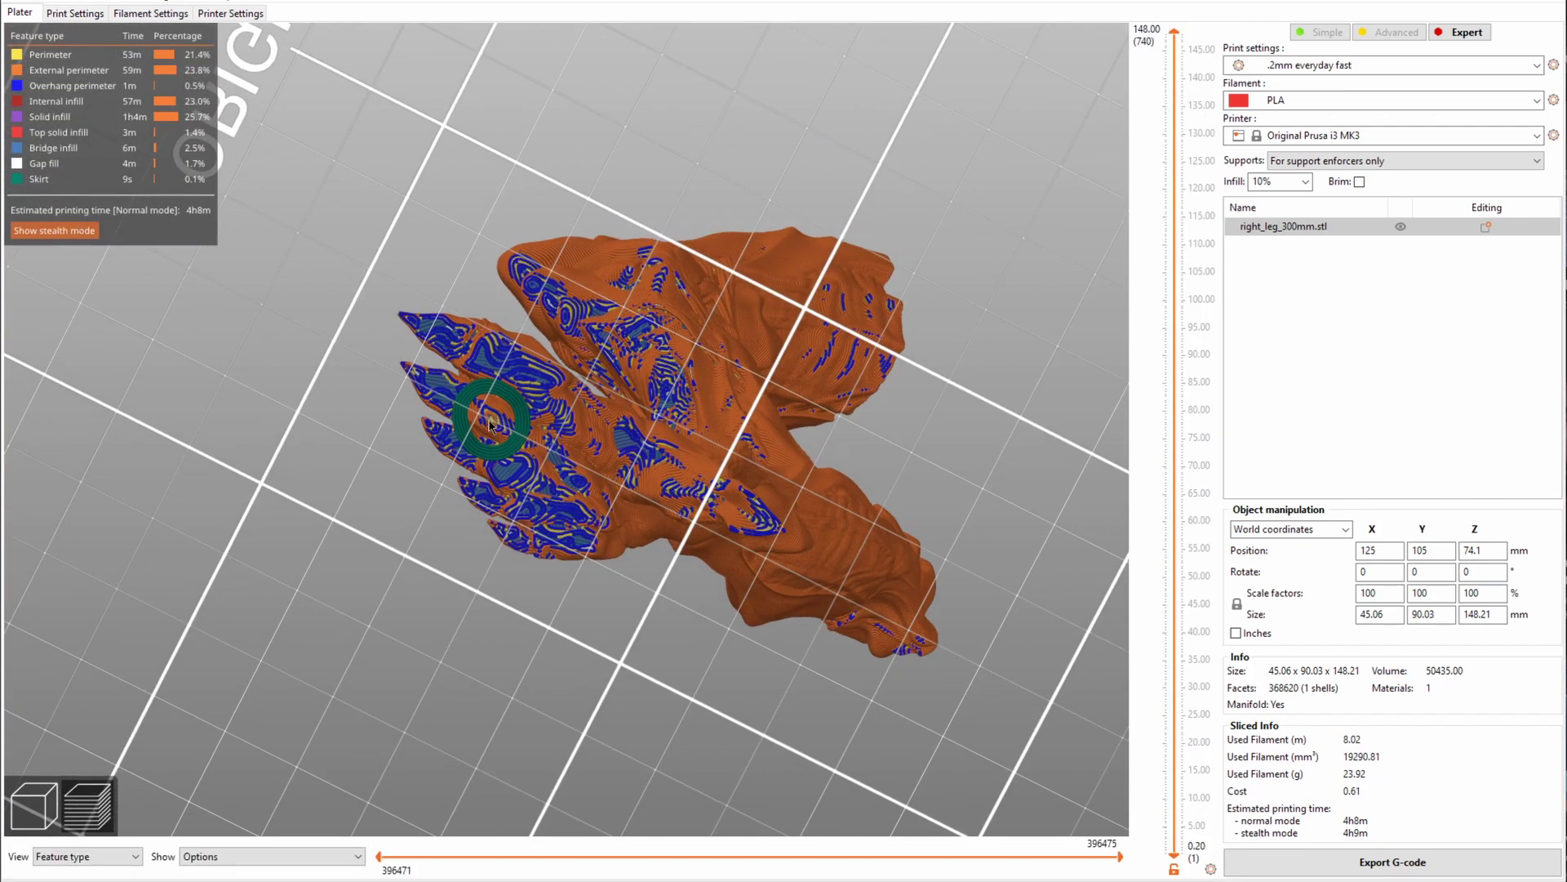
{"action": "left_click_drag", "start_coordinate": [341, 284], "coordinate": [338, 310]}
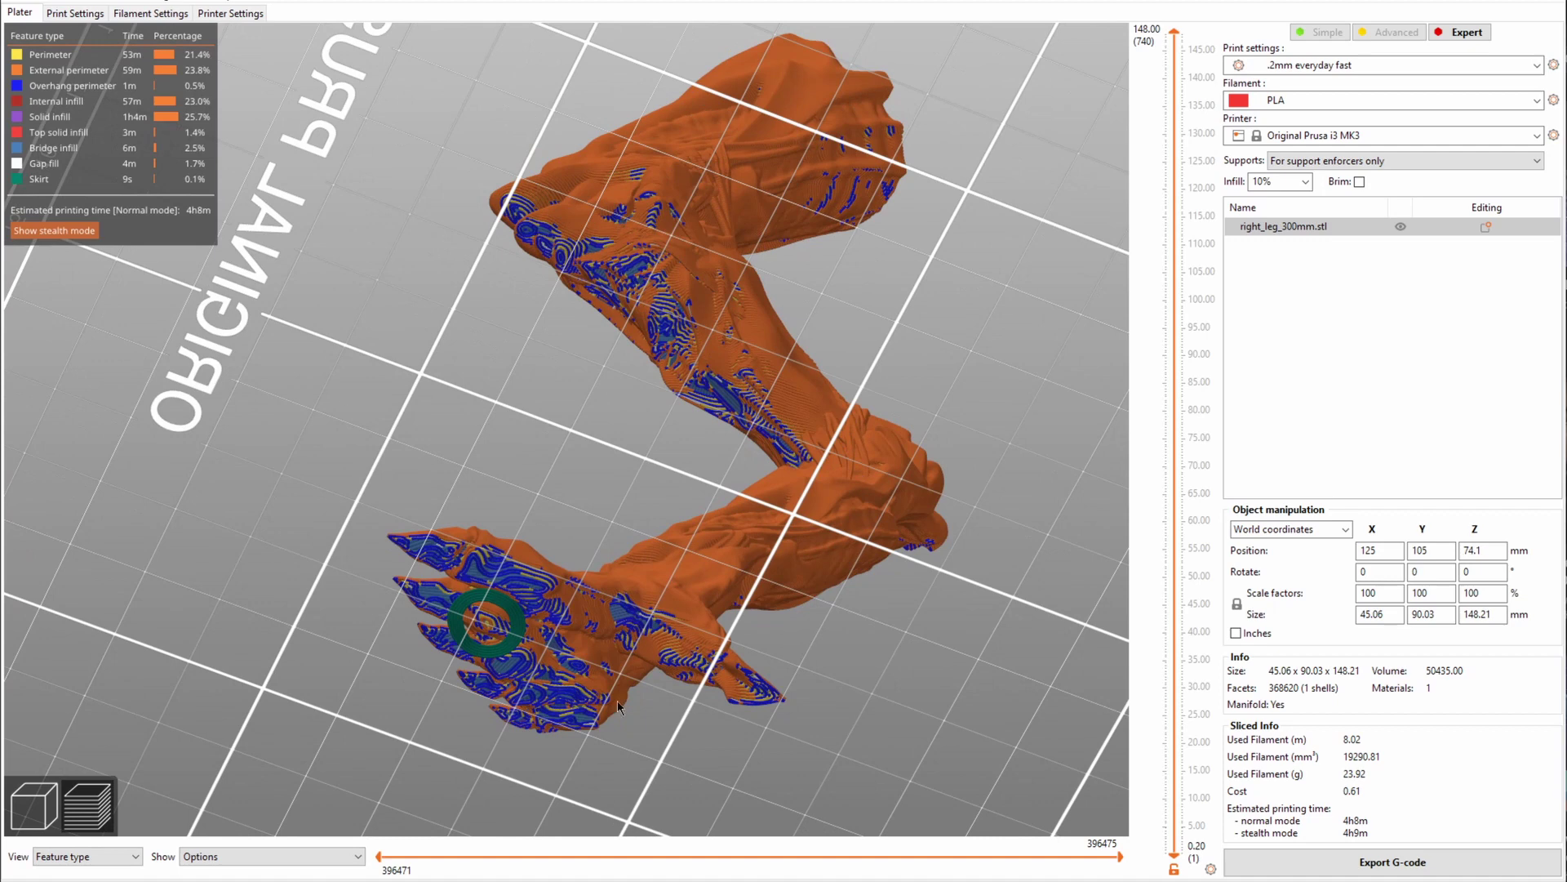
{"action": "left_click", "coordinate": [56, 808]}
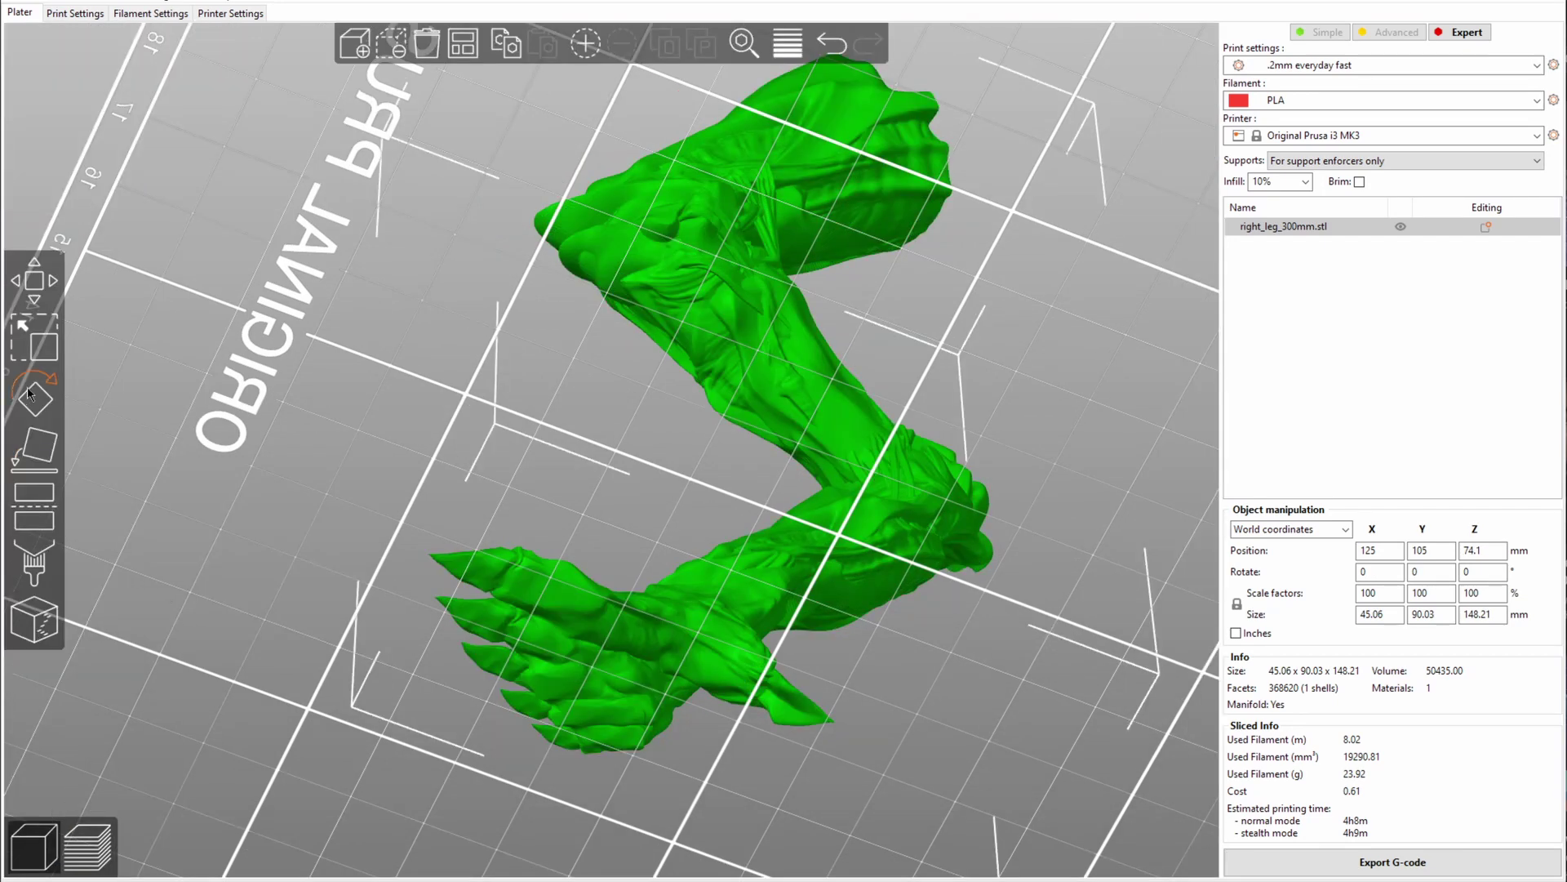
- Start a cut on right_leg_300mm and lower the cut plane to Z 1.62 near the bed
{"action": "left_click", "coordinate": [34, 494]}
{"action": "left_click_drag", "start_coordinate": [371, 601], "coordinate": [637, 253]}
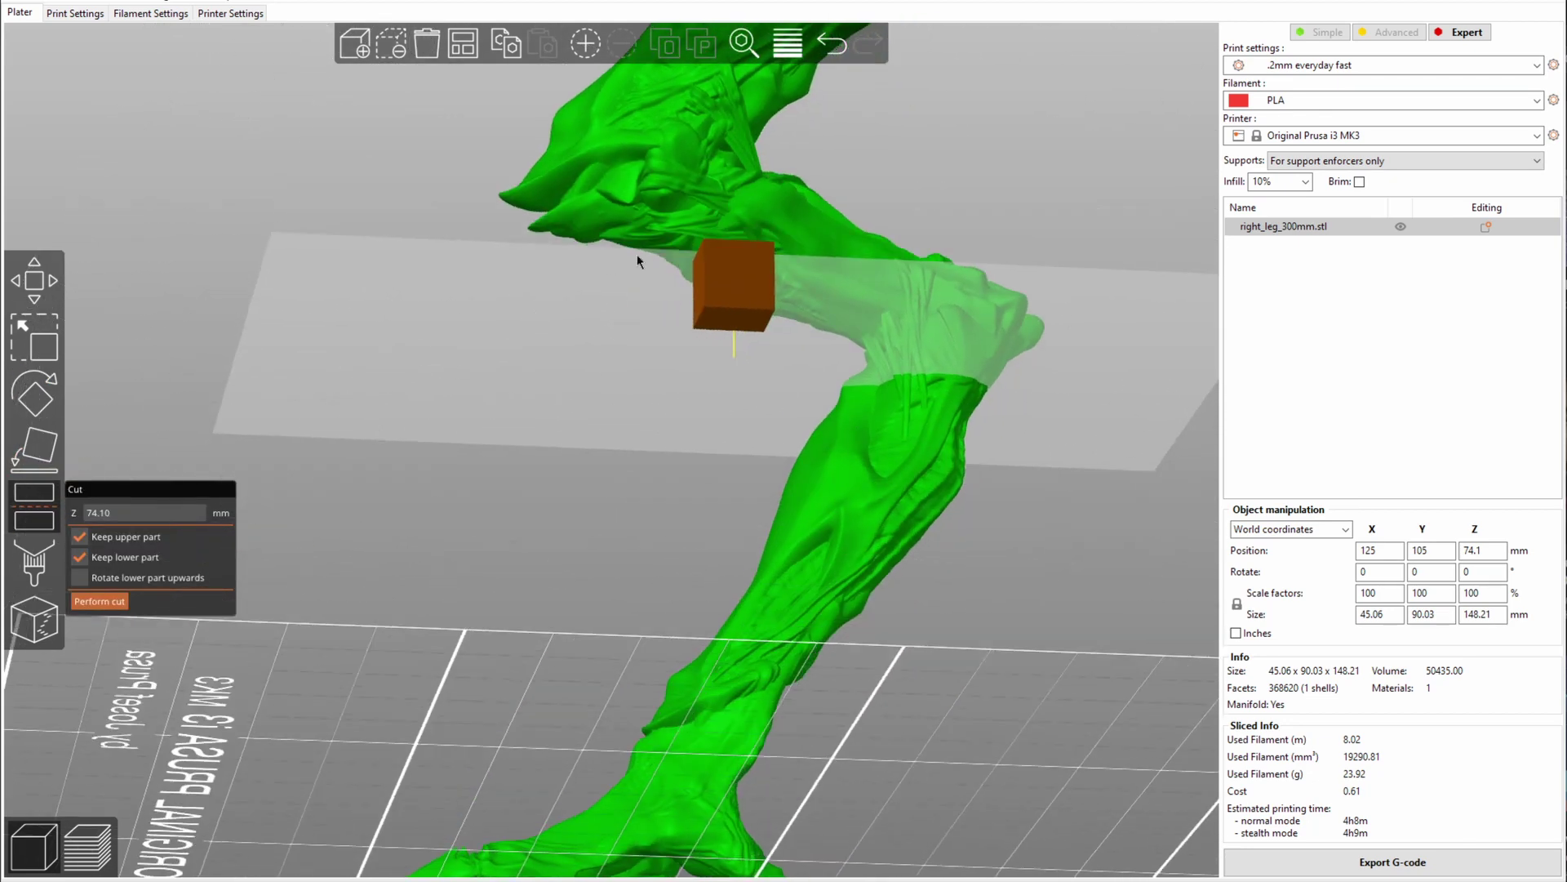
{"action": "left_click_drag", "start_coordinate": [731, 318], "coordinate": [735, 832]}
{"action": "right_click_drag", "start_coordinate": [735, 833], "coordinate": [770, 532]}
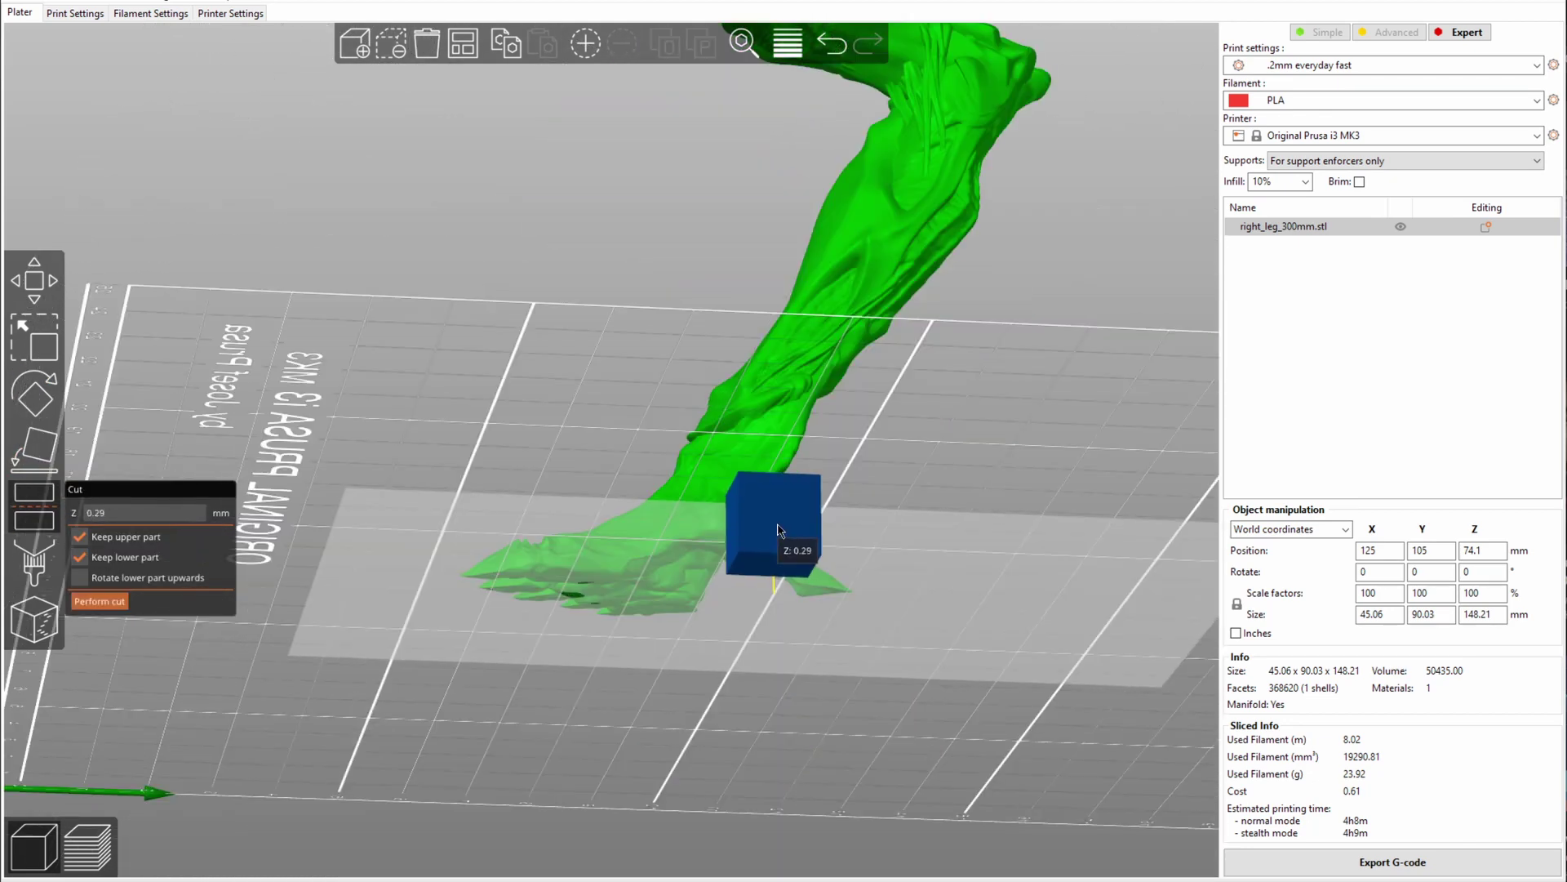
{"action": "left_click_drag", "start_coordinate": [779, 523], "coordinate": [778, 520]}
{"action": "left_click_drag", "start_coordinate": [500, 398], "coordinate": [536, 511]}
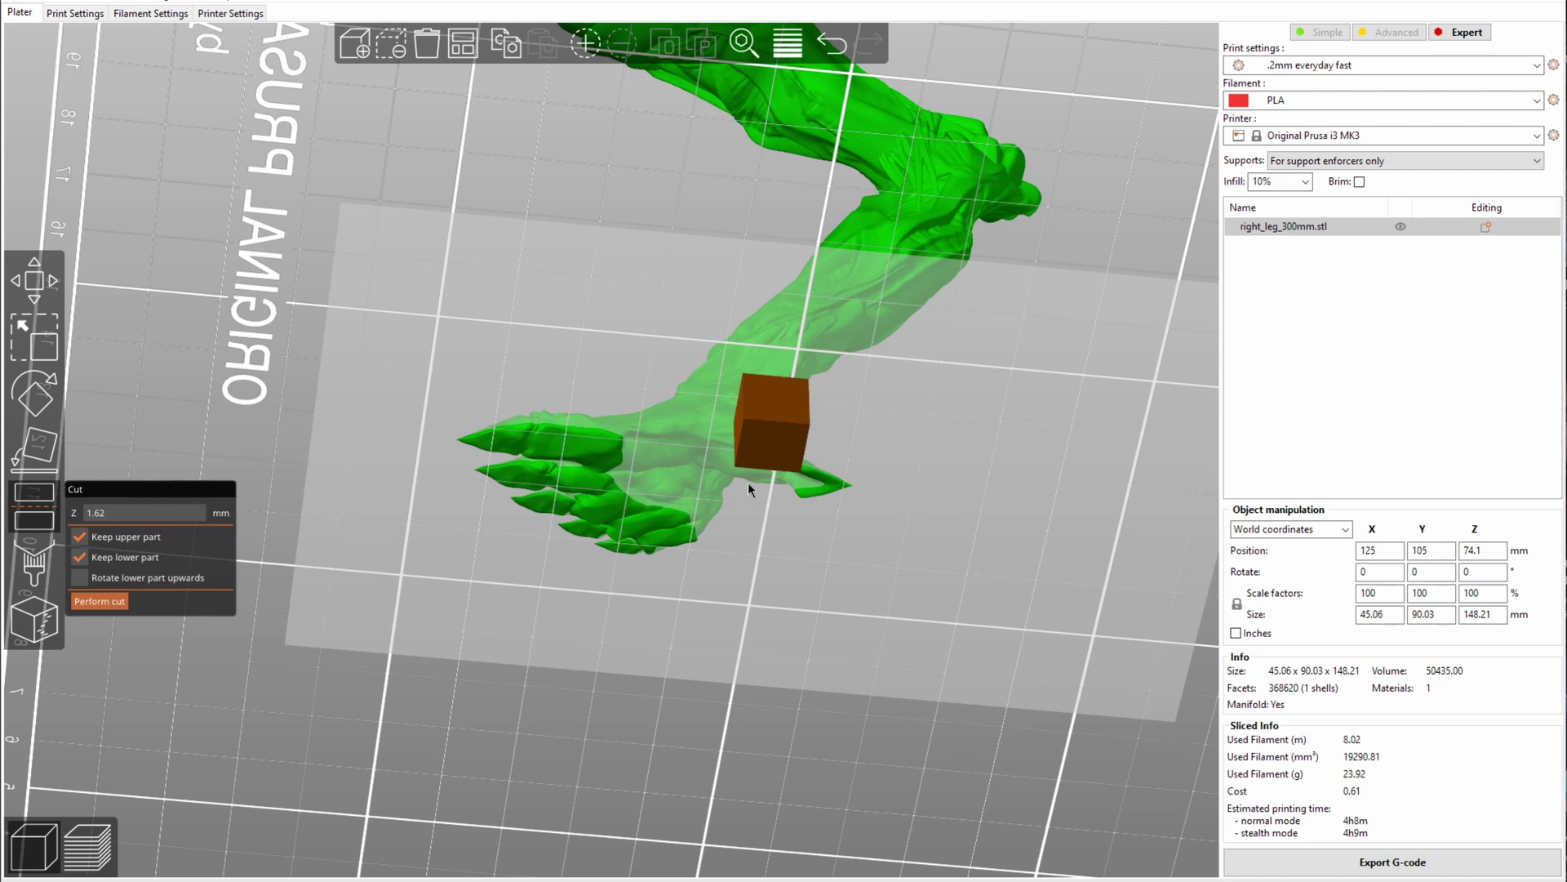
- Discard the lower part, cut the foot off, and view the sliced leg in Preview
{"action": "left_click", "coordinate": [82, 559]}
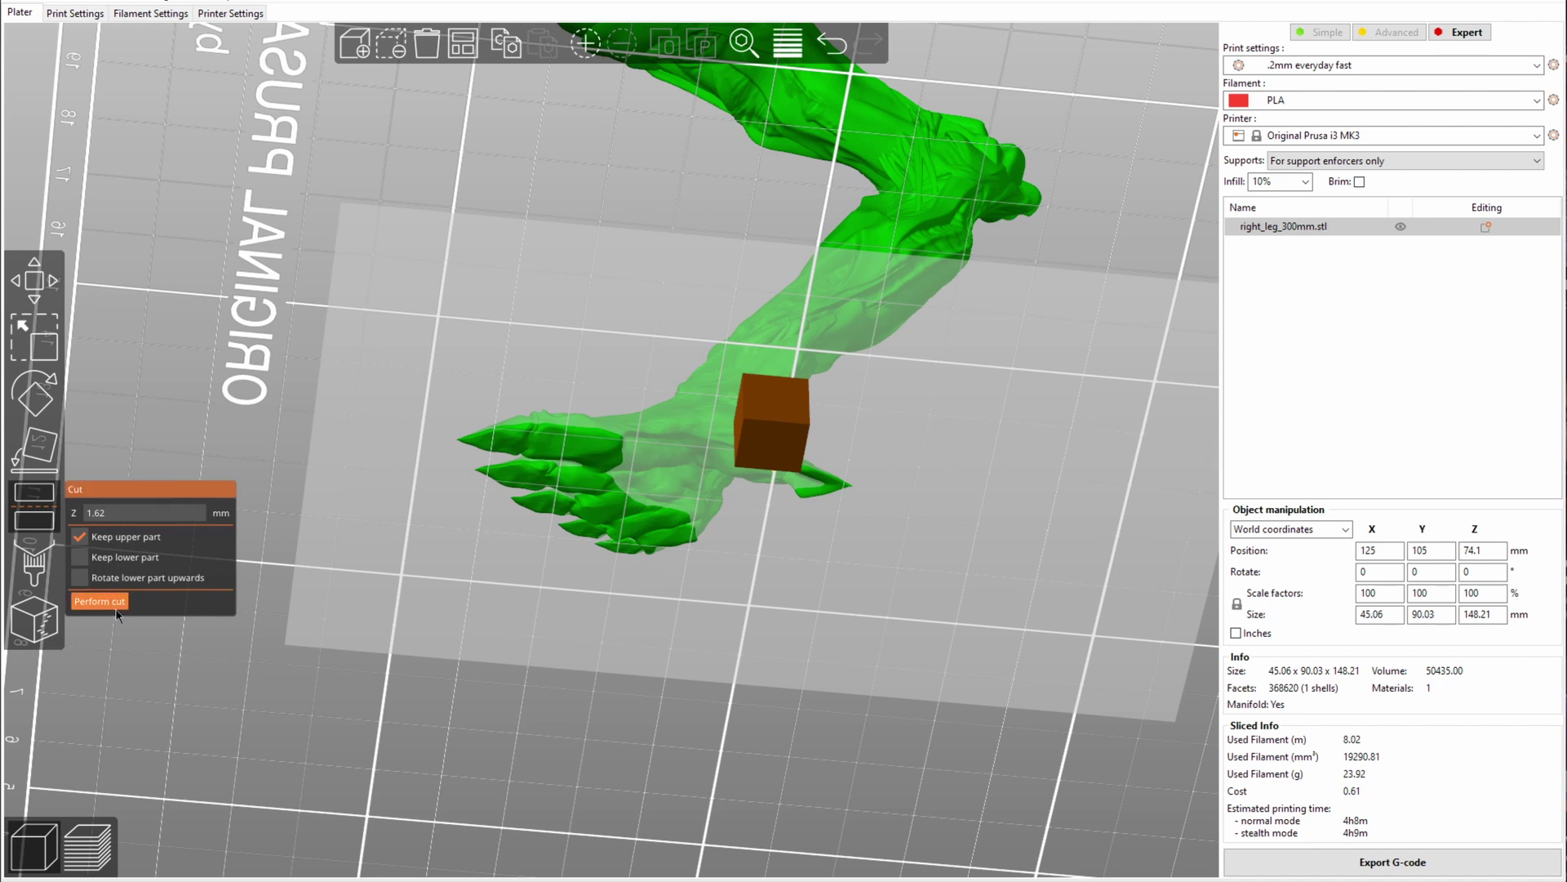
{"action": "left_click", "coordinate": [113, 602]}
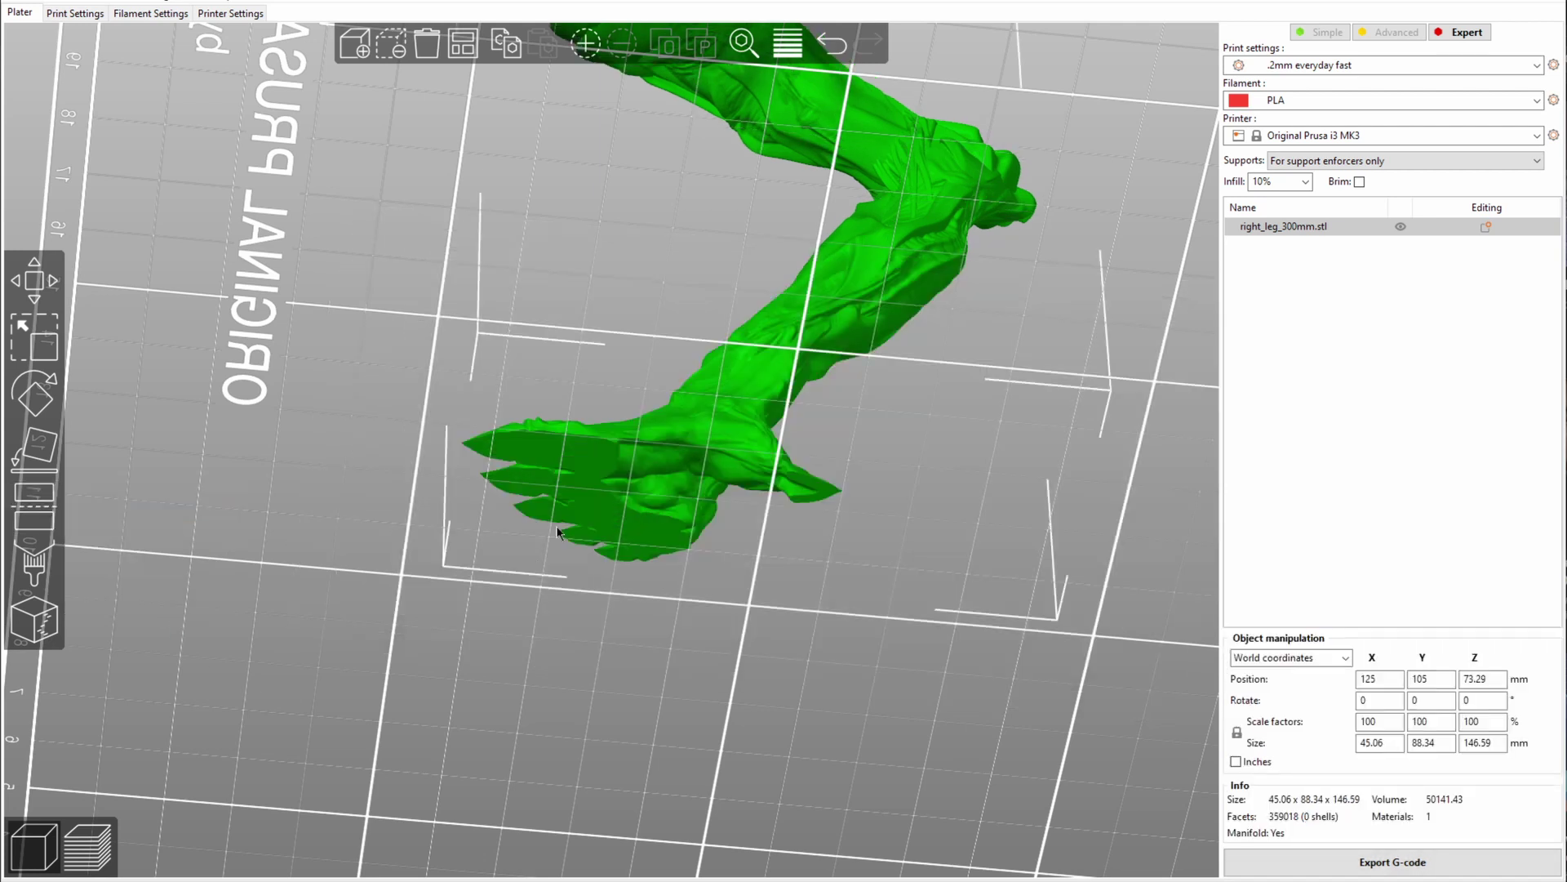
{"action": "left_click_drag", "start_coordinate": [548, 479], "coordinate": [369, 291]}
{"action": "left_click", "coordinate": [87, 846]}
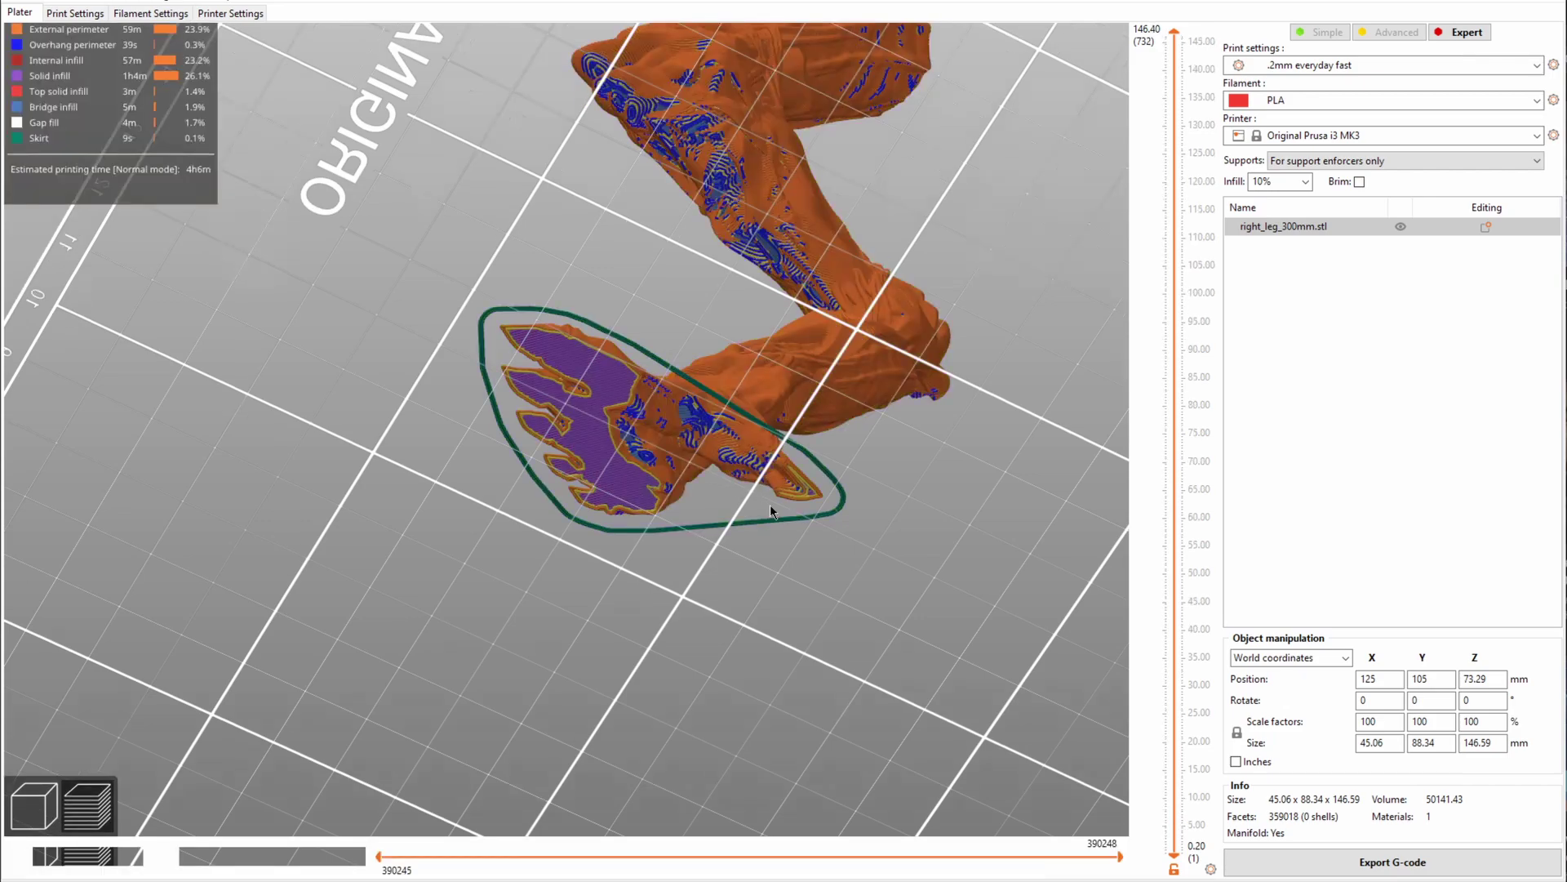
- Orbit and zoom around the head_rear and right_chest_arm models on the bed
{"action": "left_click_drag", "start_coordinate": [435, 435], "coordinate": [344, 341]}
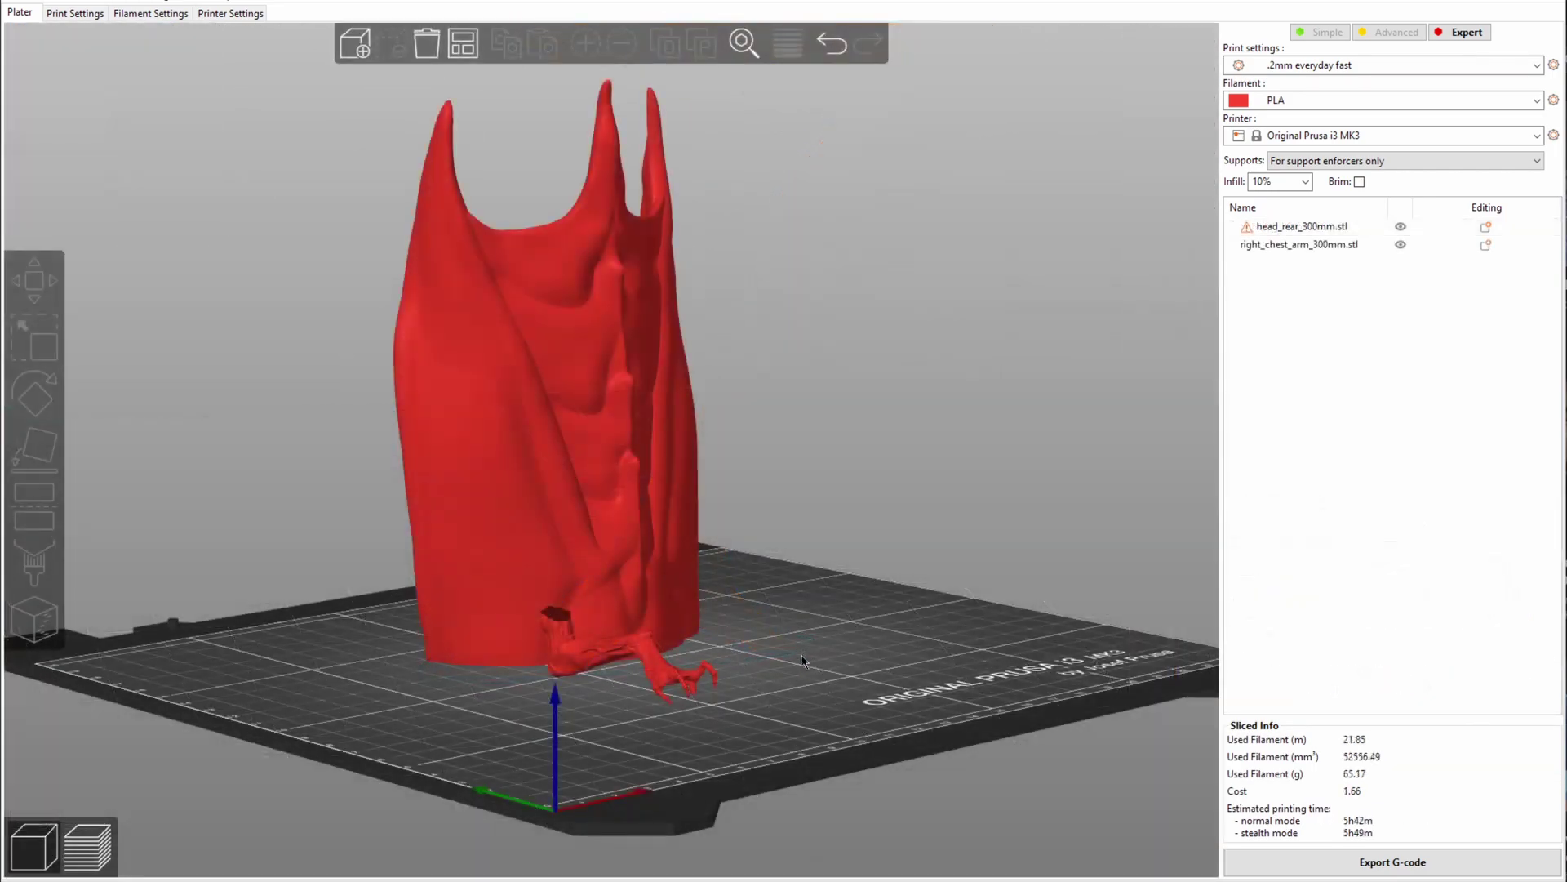
{"action": "left_click_drag", "start_coordinate": [884, 512], "coordinate": [779, 571]}
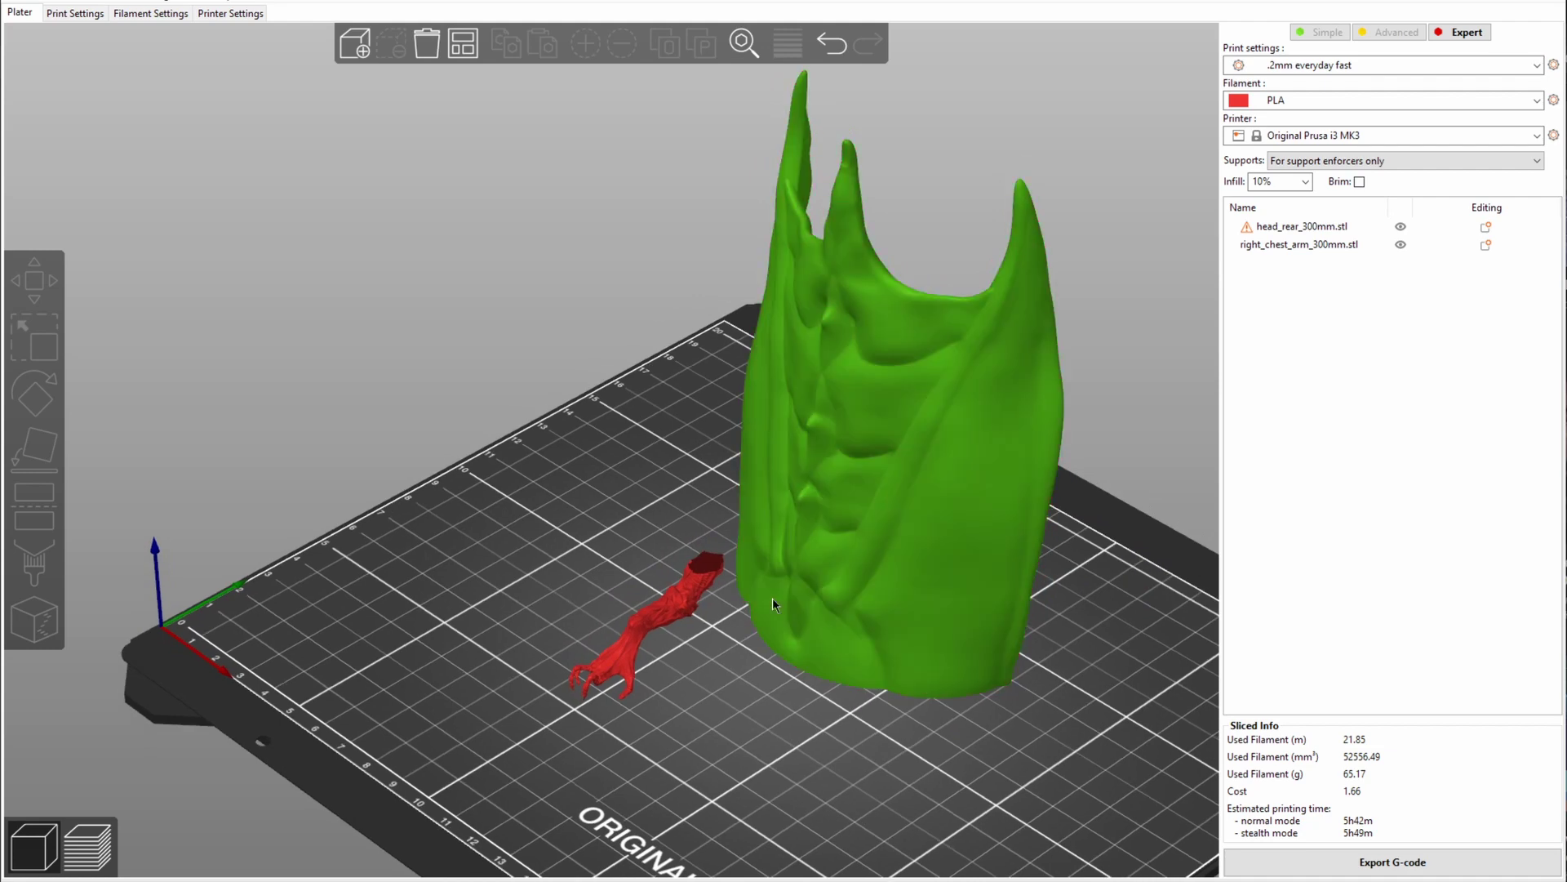
{"action": "left_click_drag", "start_coordinate": [676, 607], "coordinate": [1101, 567]}
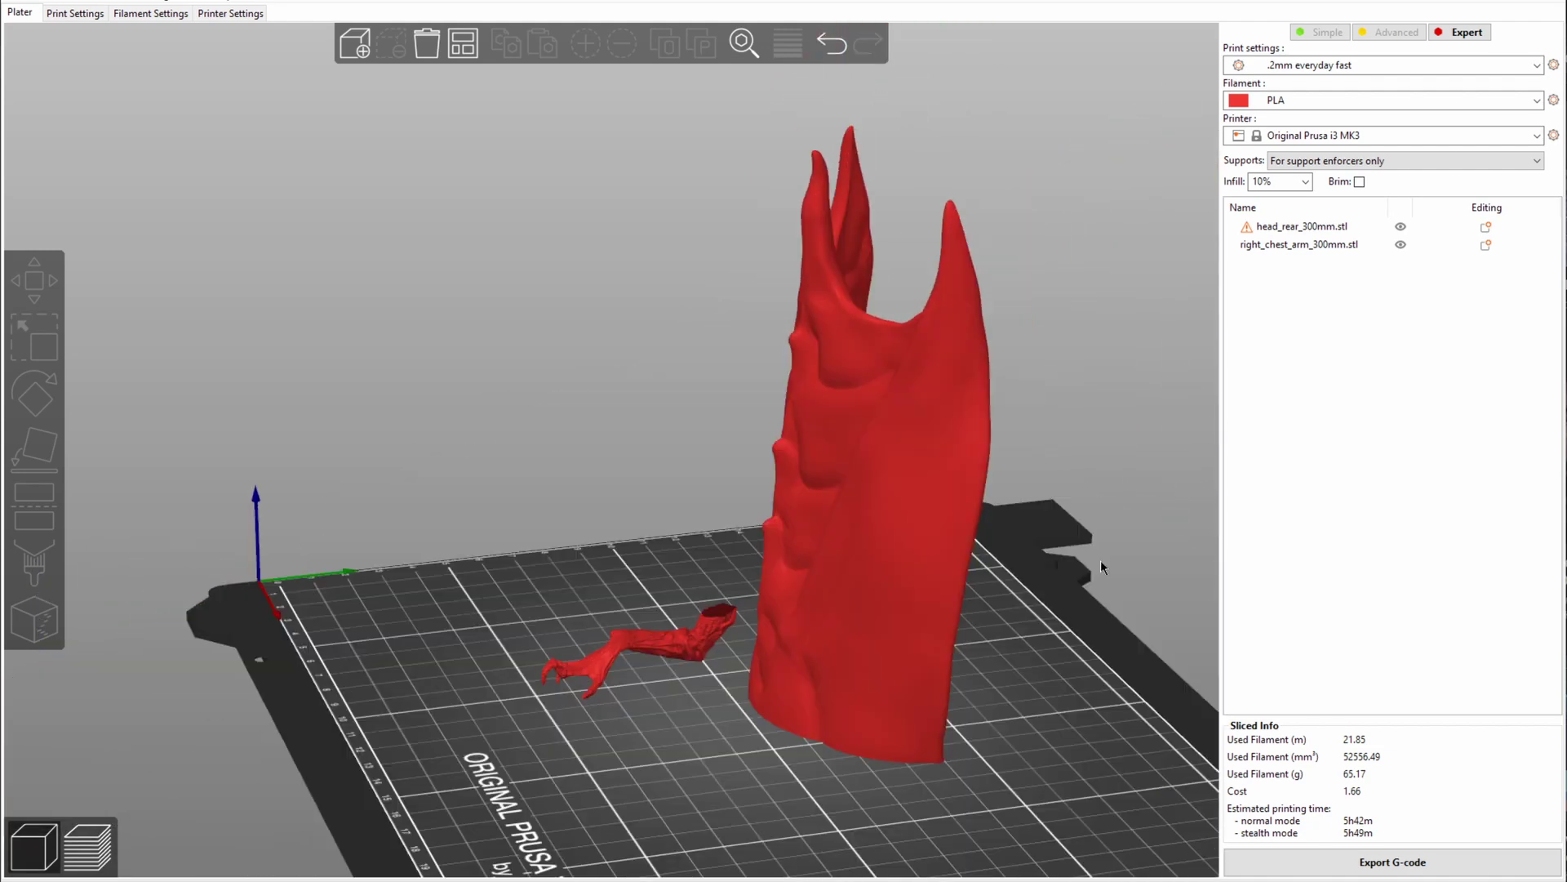
{"action": "scroll", "coordinate": [616, 659], "scroll_direction": "up", "scroll_amount": 5}
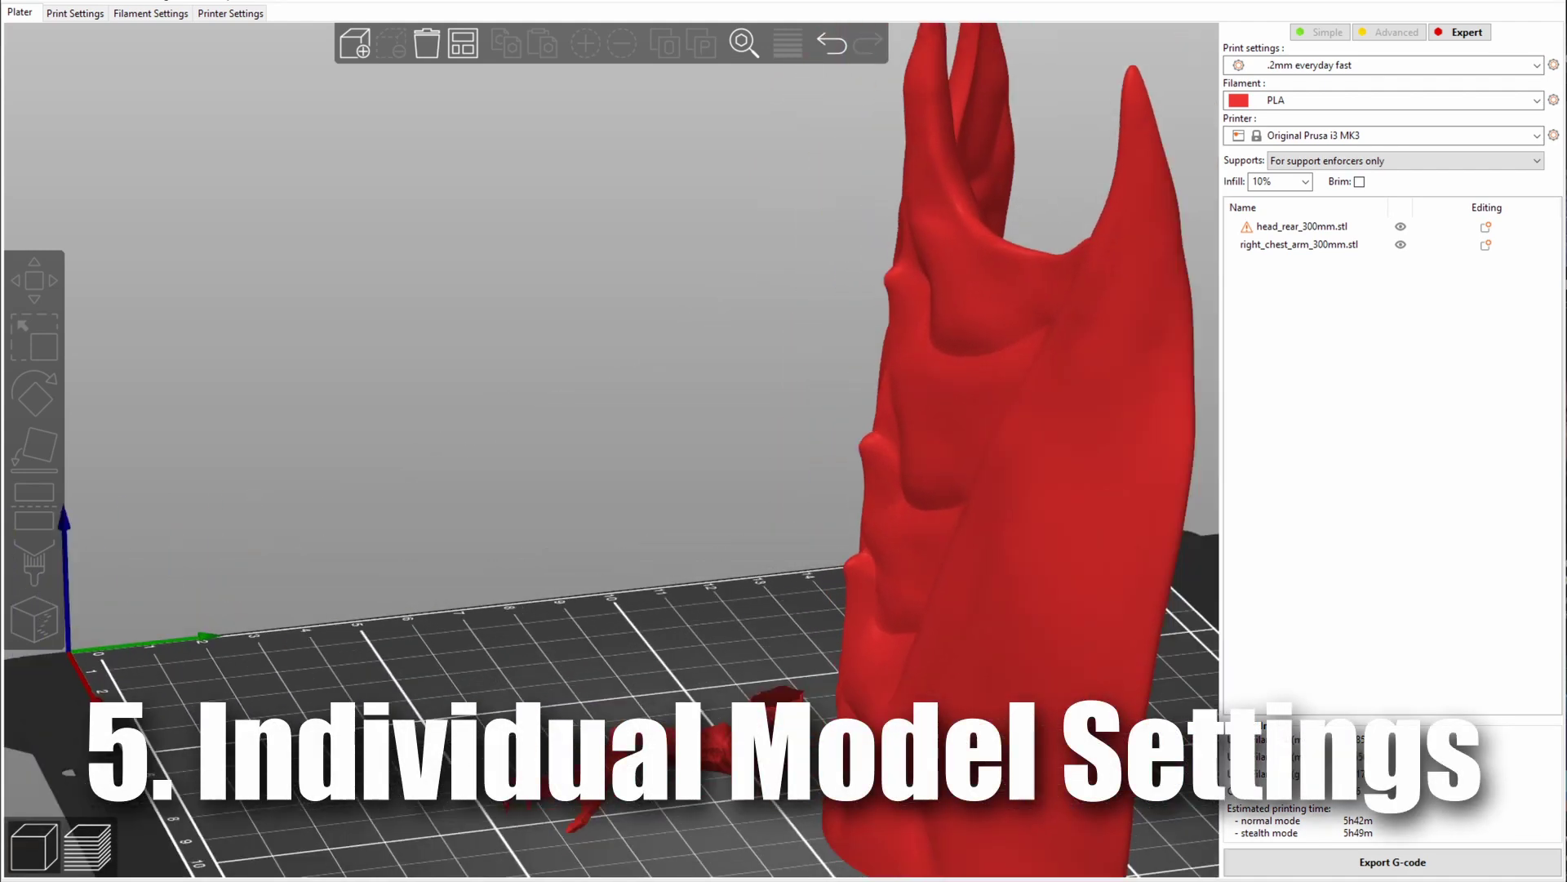
{"action": "scroll", "coordinate": [556, 586], "scroll_direction": "down", "scroll_amount": 1}
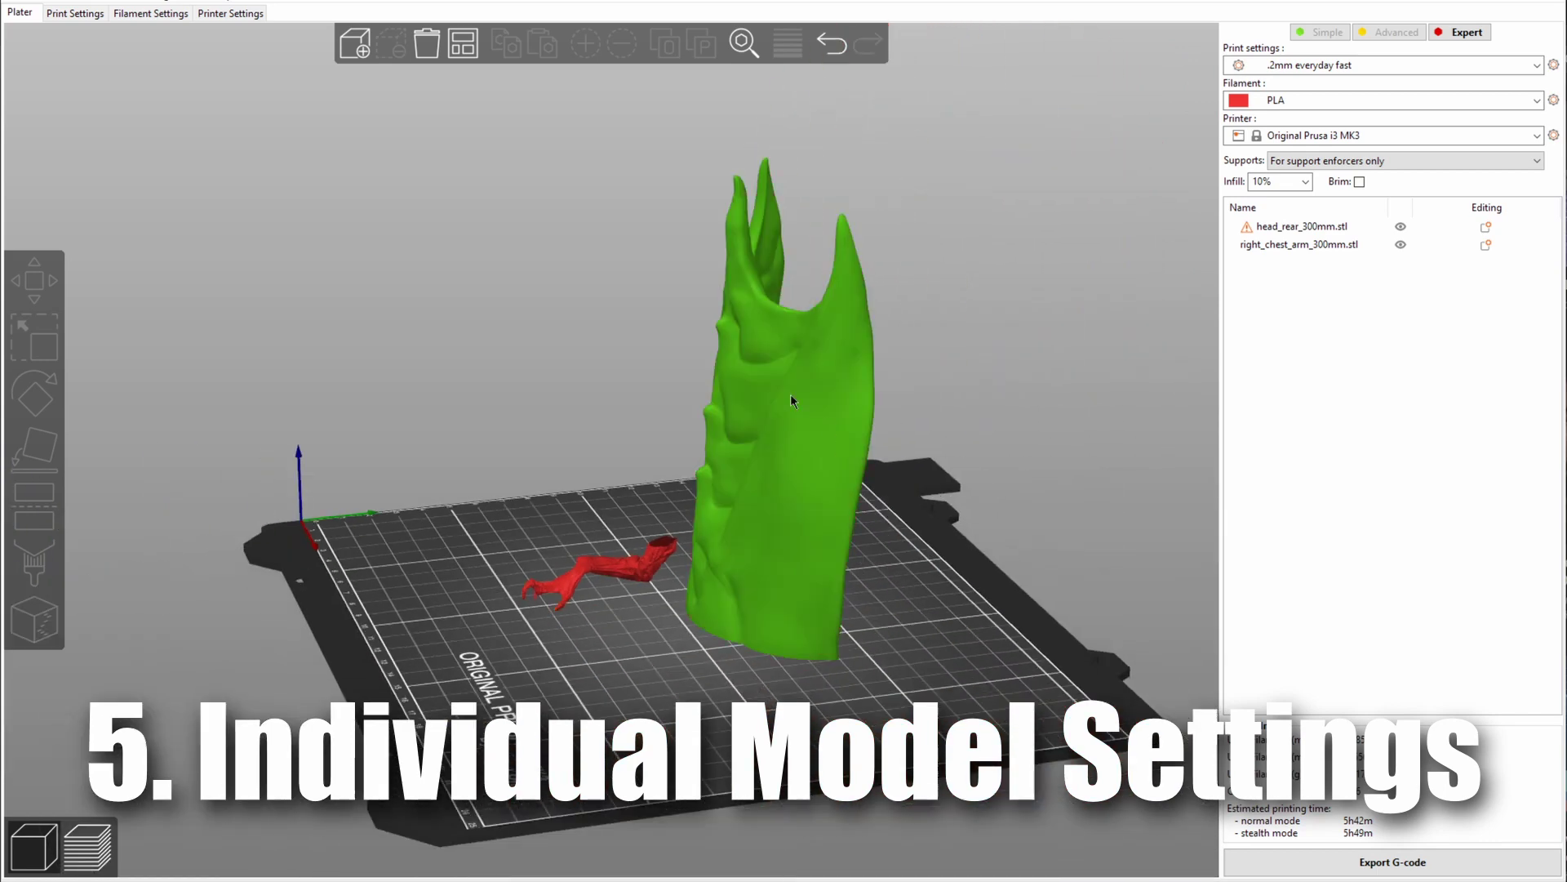
{"action": "left_click_drag", "start_coordinate": [939, 409], "coordinate": [904, 448]}
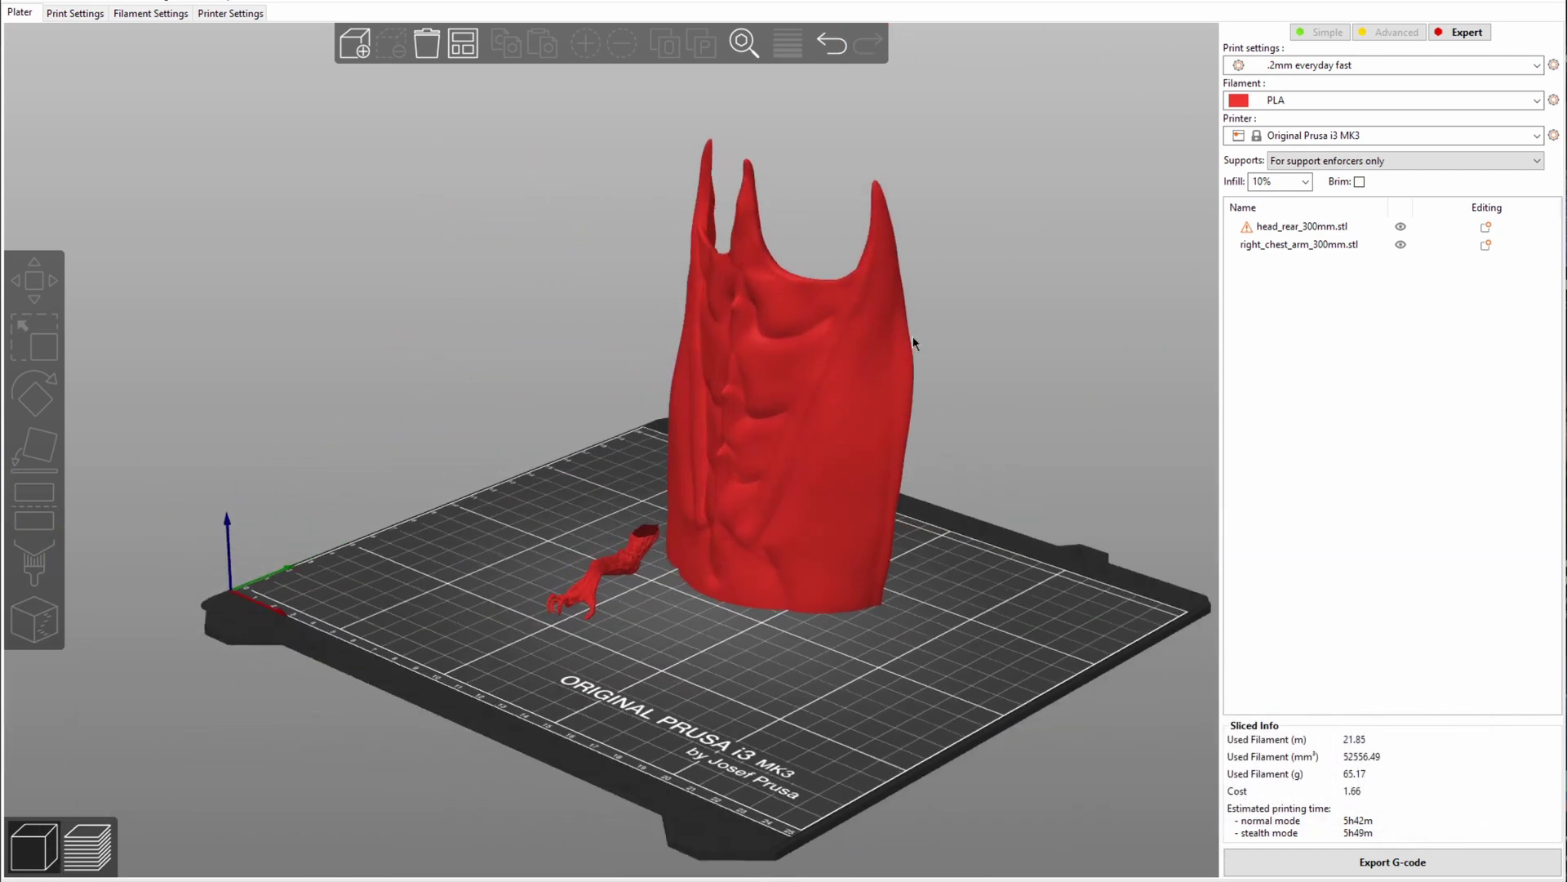
{"action": "left_click_drag", "start_coordinate": [917, 339], "coordinate": [732, 436]}
{"action": "scroll", "coordinate": [742, 437], "scroll_direction": "up", "scroll_amount": 5}
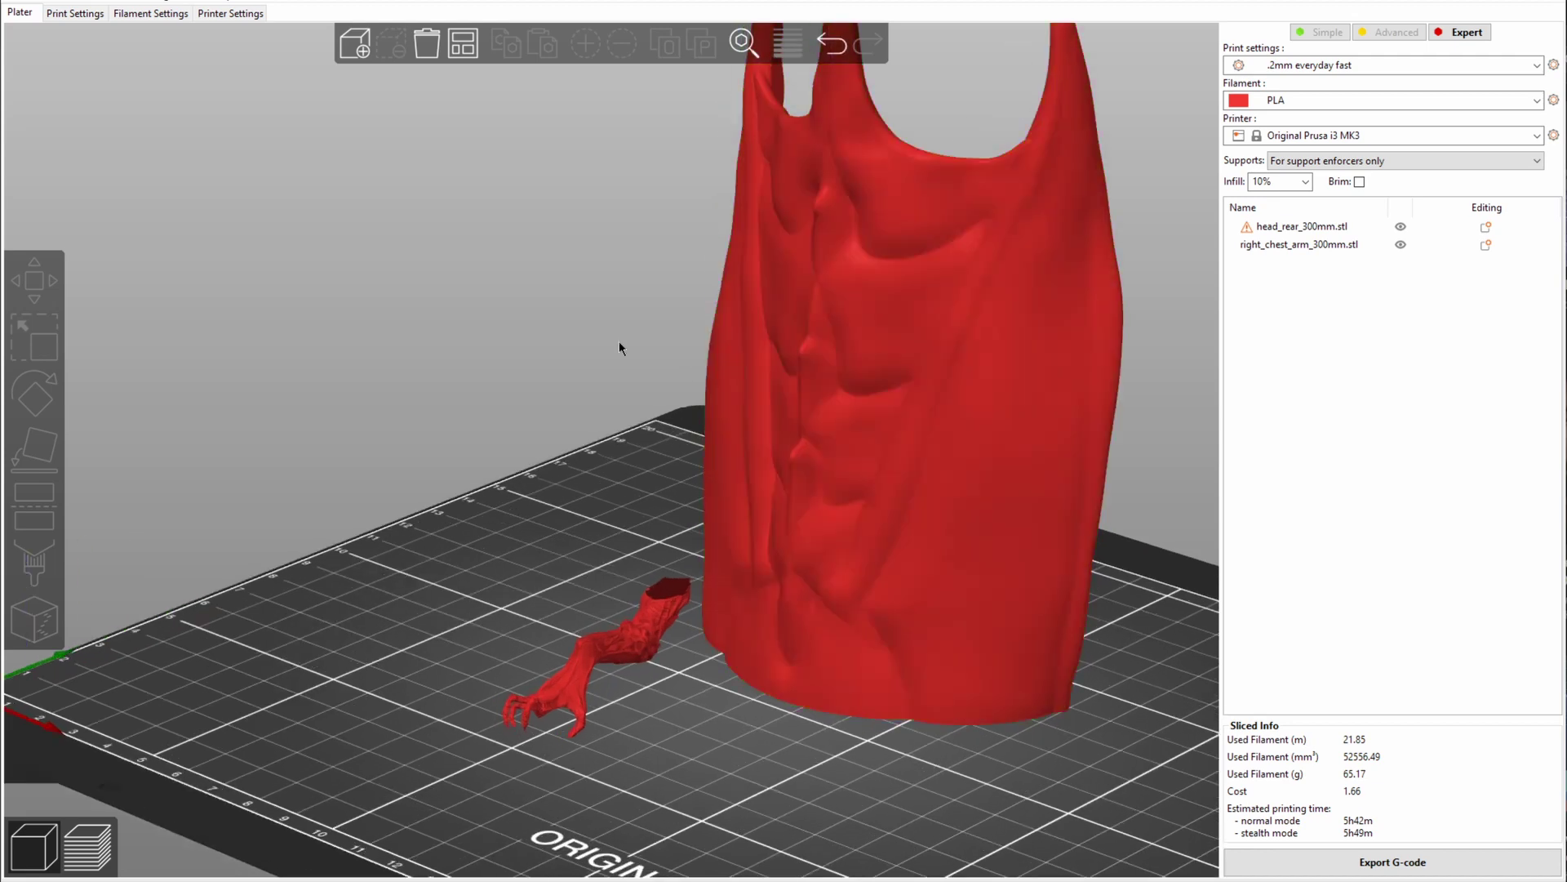
{"action": "scroll", "coordinate": [666, 643], "scroll_direction": "down", "scroll_amount": 1}
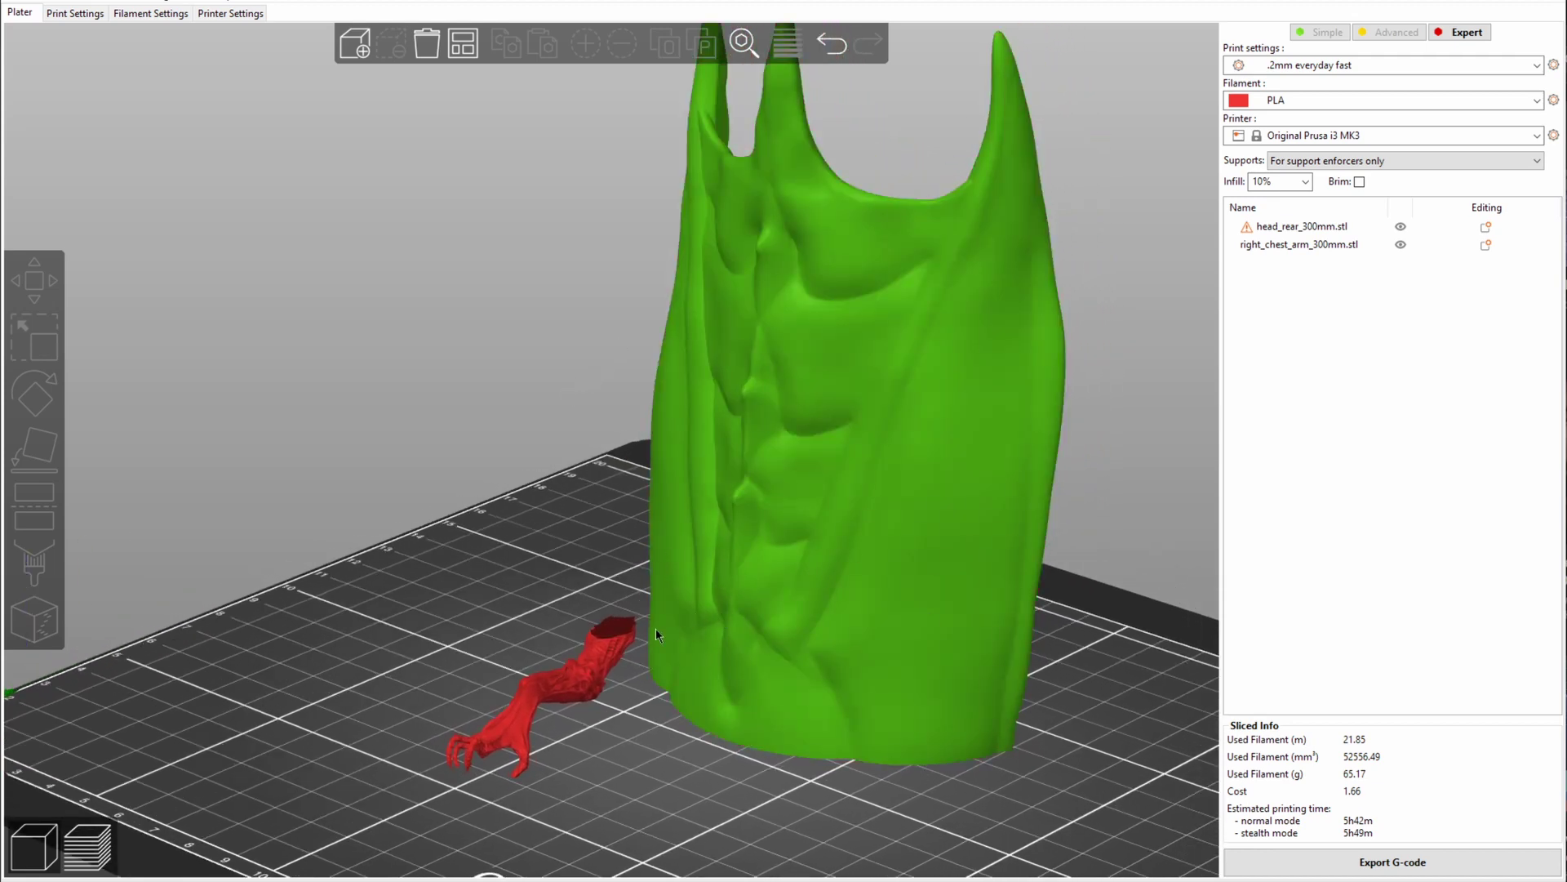
{"action": "scroll", "coordinate": [566, 581], "scroll_direction": "up", "scroll_amount": 4}
{"action": "scroll", "coordinate": [566, 582], "scroll_direction": "down", "scroll_amount": 1}
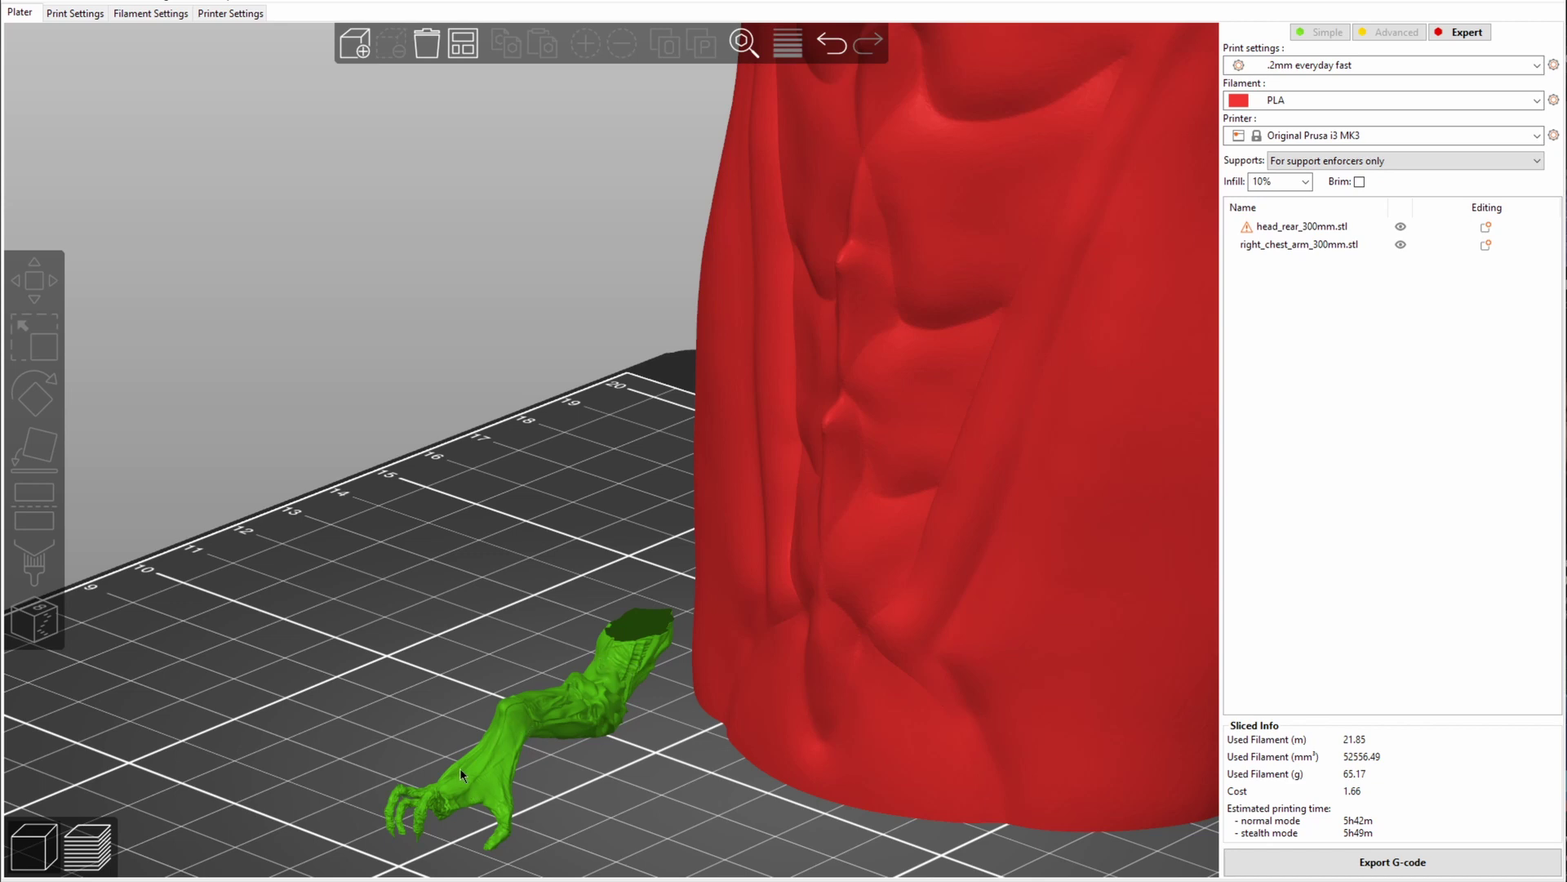
- Swing to a low side view of the models and select the right_chest_arm model
{"action": "scroll", "coordinate": [463, 719], "scroll_direction": "down", "scroll_amount": 2}
{"action": "scroll", "coordinate": [463, 718], "scroll_direction": "down", "scroll_amount": 3}
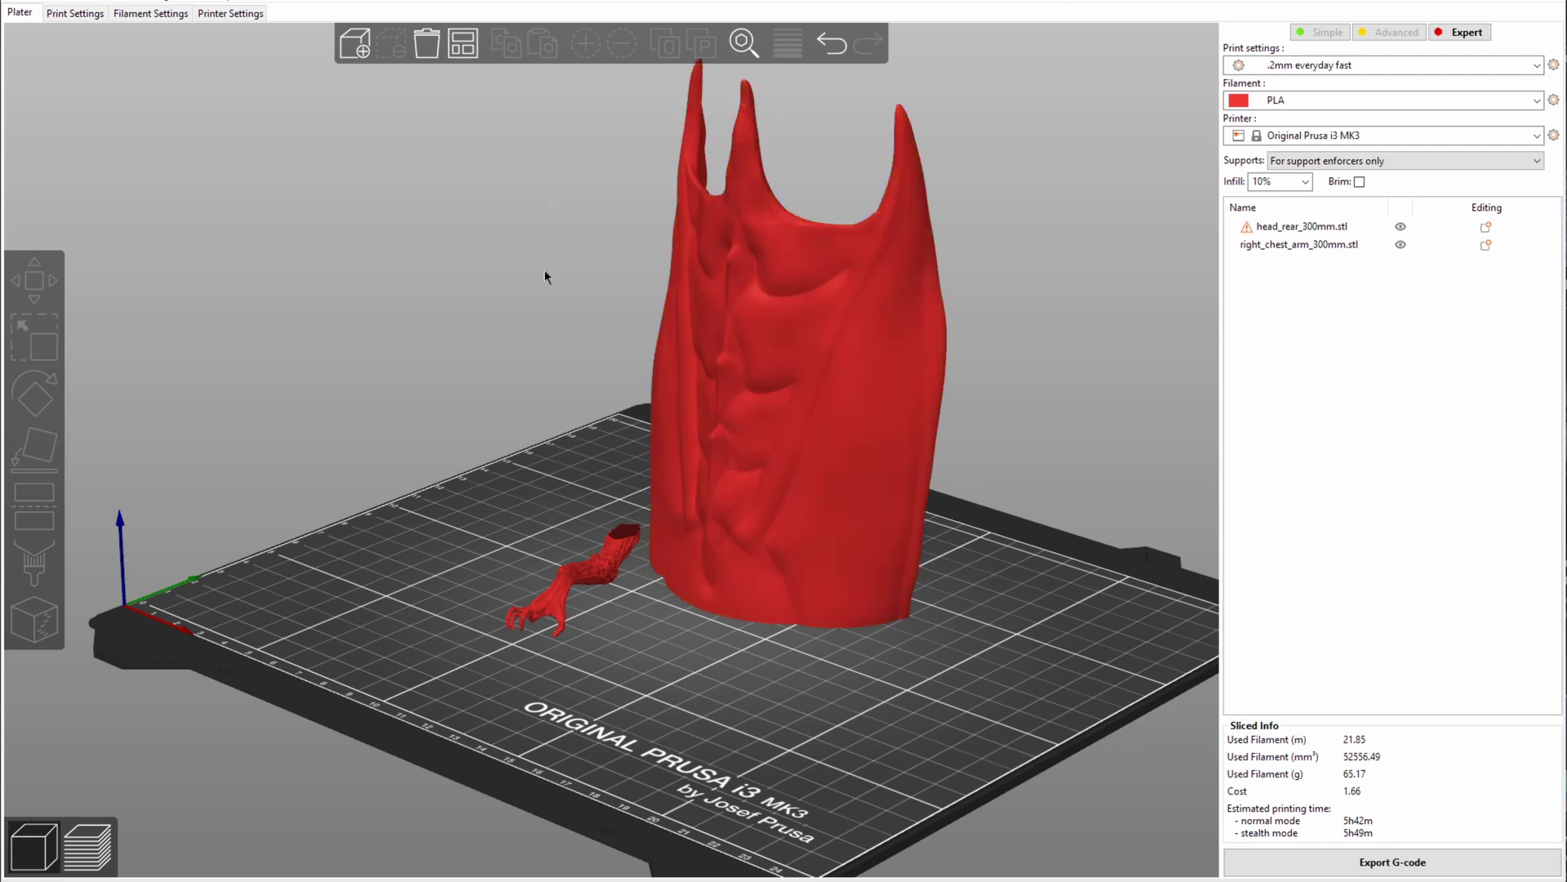
{"action": "right_click_drag", "start_coordinate": [542, 273], "coordinate": [542, 359]}
{"action": "left_click_drag", "start_coordinate": [738, 479], "coordinate": [747, 707]}
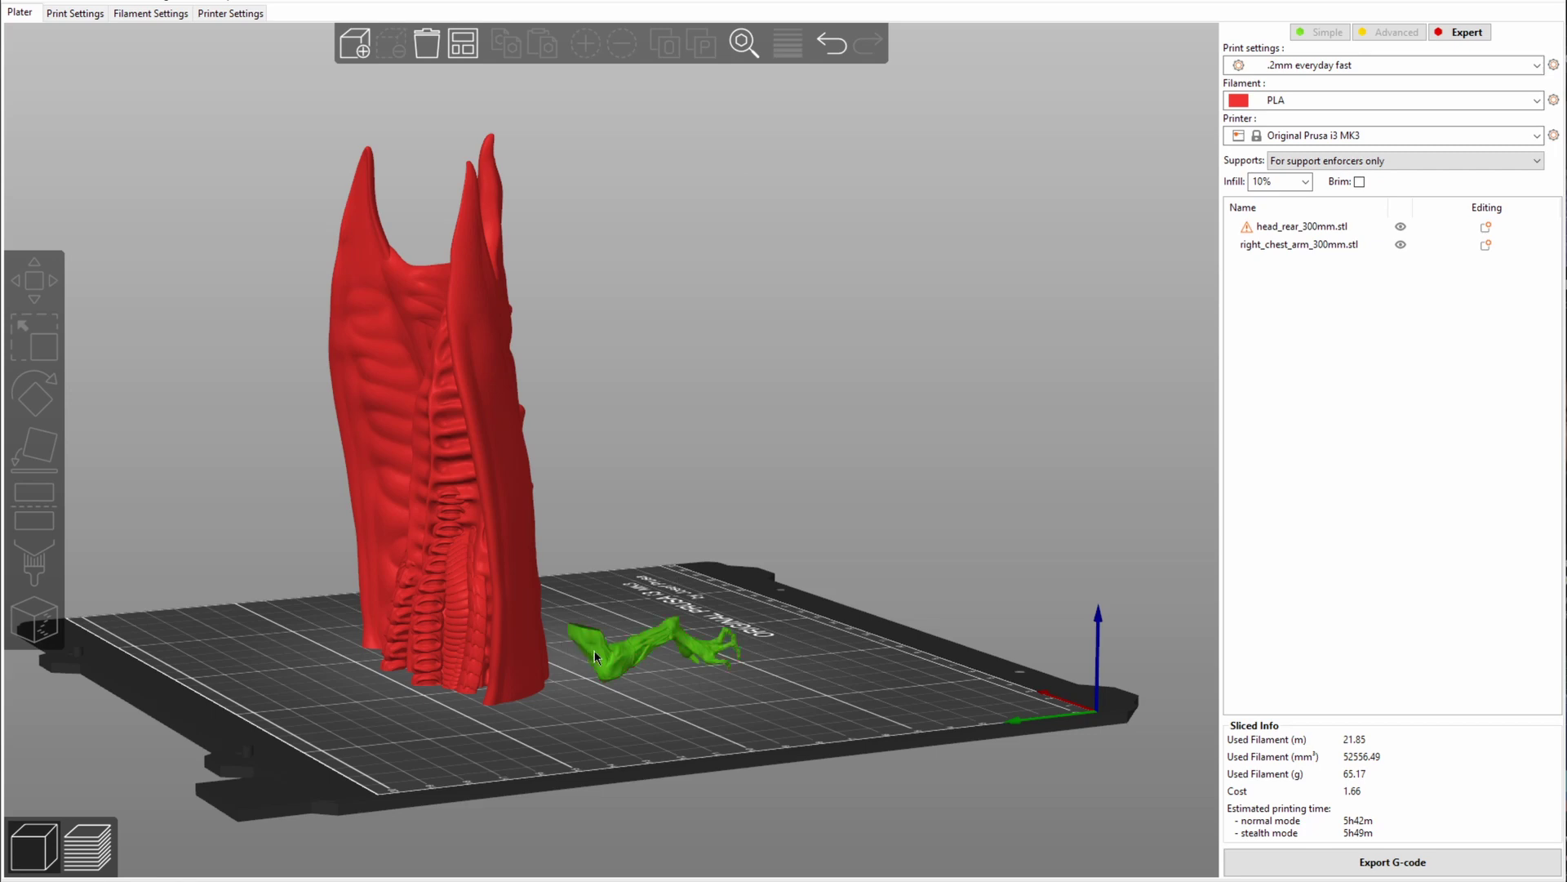
{"action": "left_click_drag", "start_coordinate": [572, 588], "coordinate": [821, 489]}
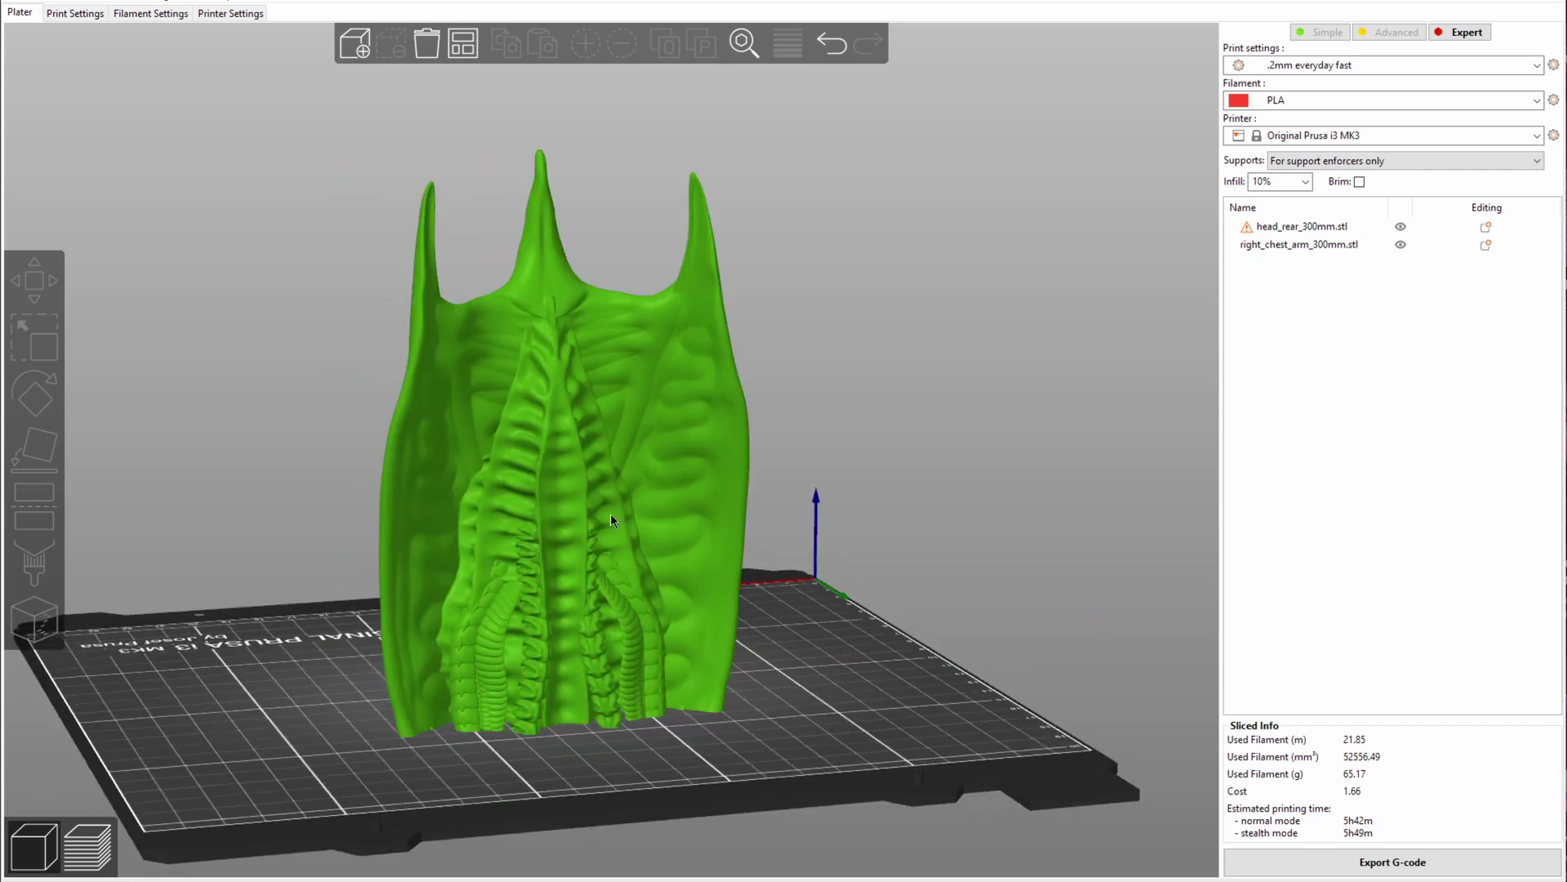
{"action": "left_click_drag", "start_coordinate": [704, 338], "coordinate": [514, 486]}
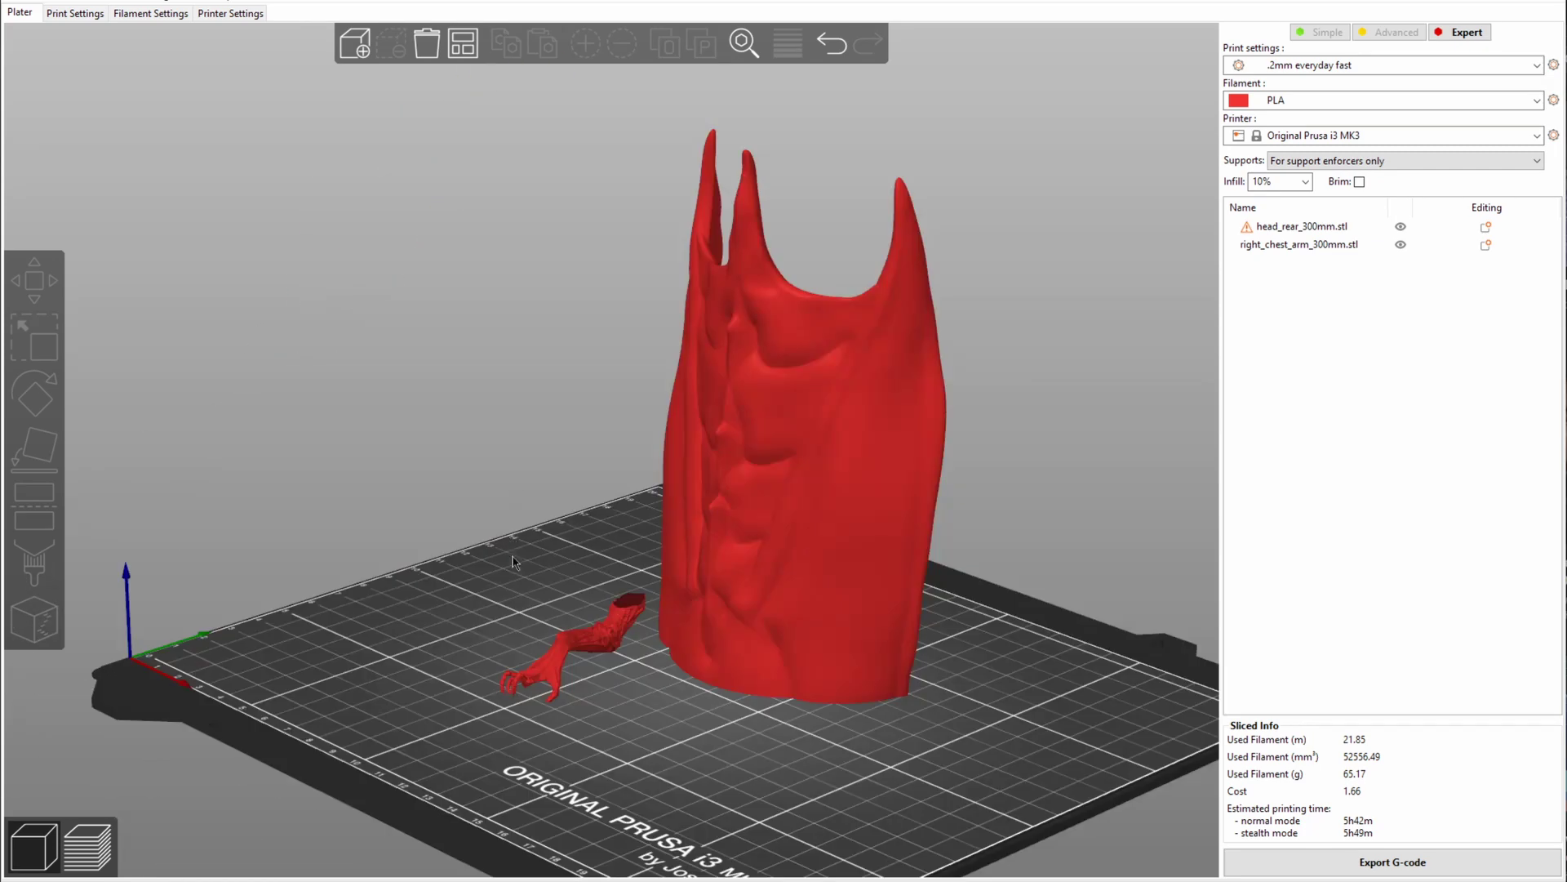
{"action": "left_click", "coordinate": [589, 645]}
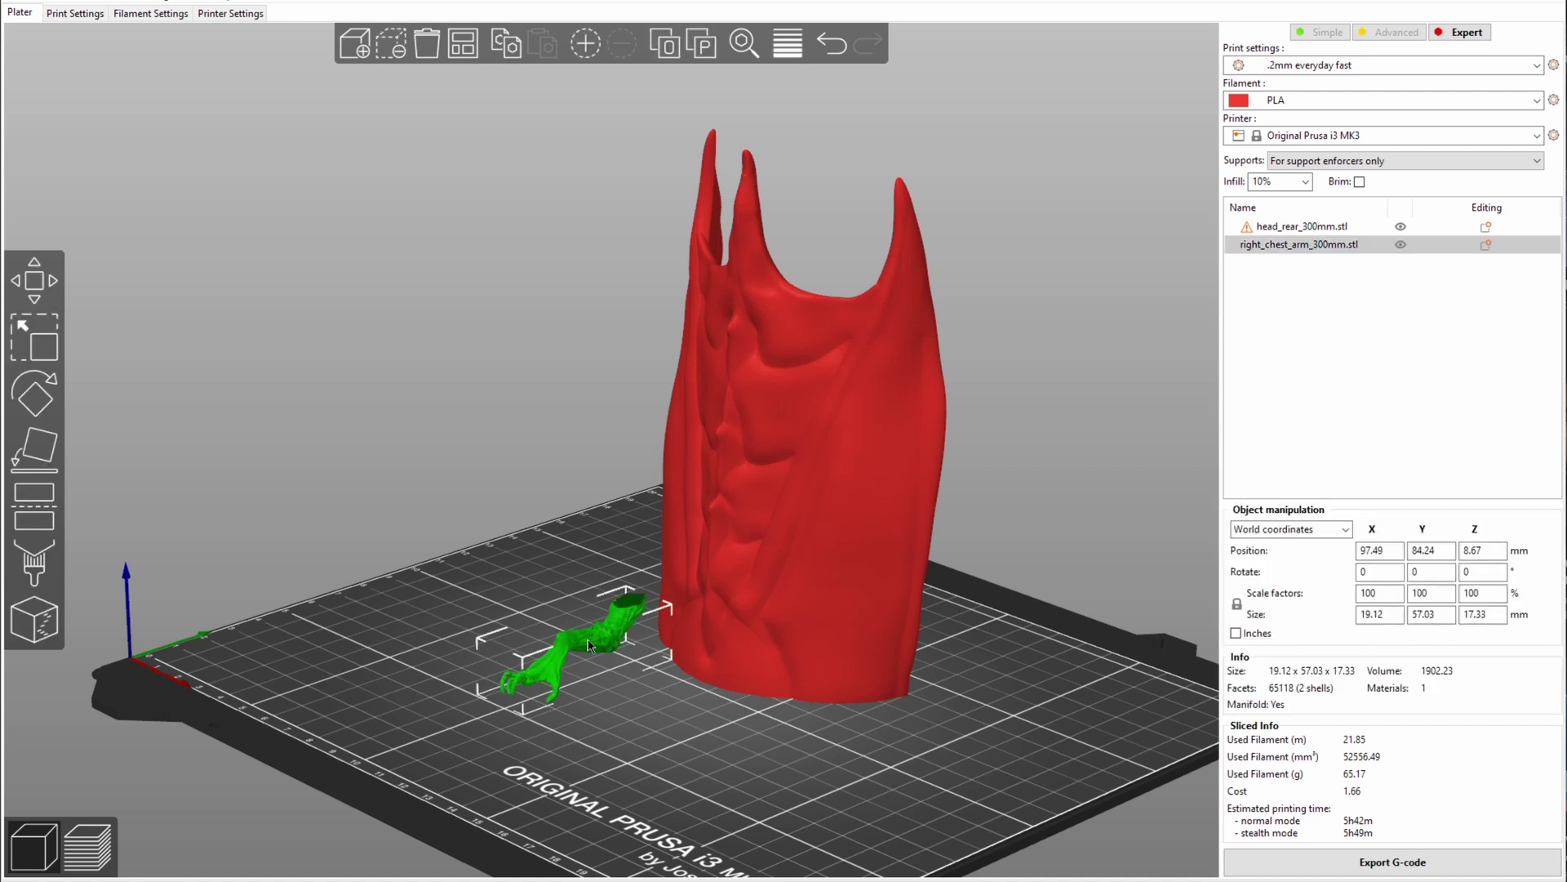
- Give right_chest_arm_300mm per-object Support material settings with auto-generated supports enabled
{"action": "right_click", "coordinate": [590, 645]}
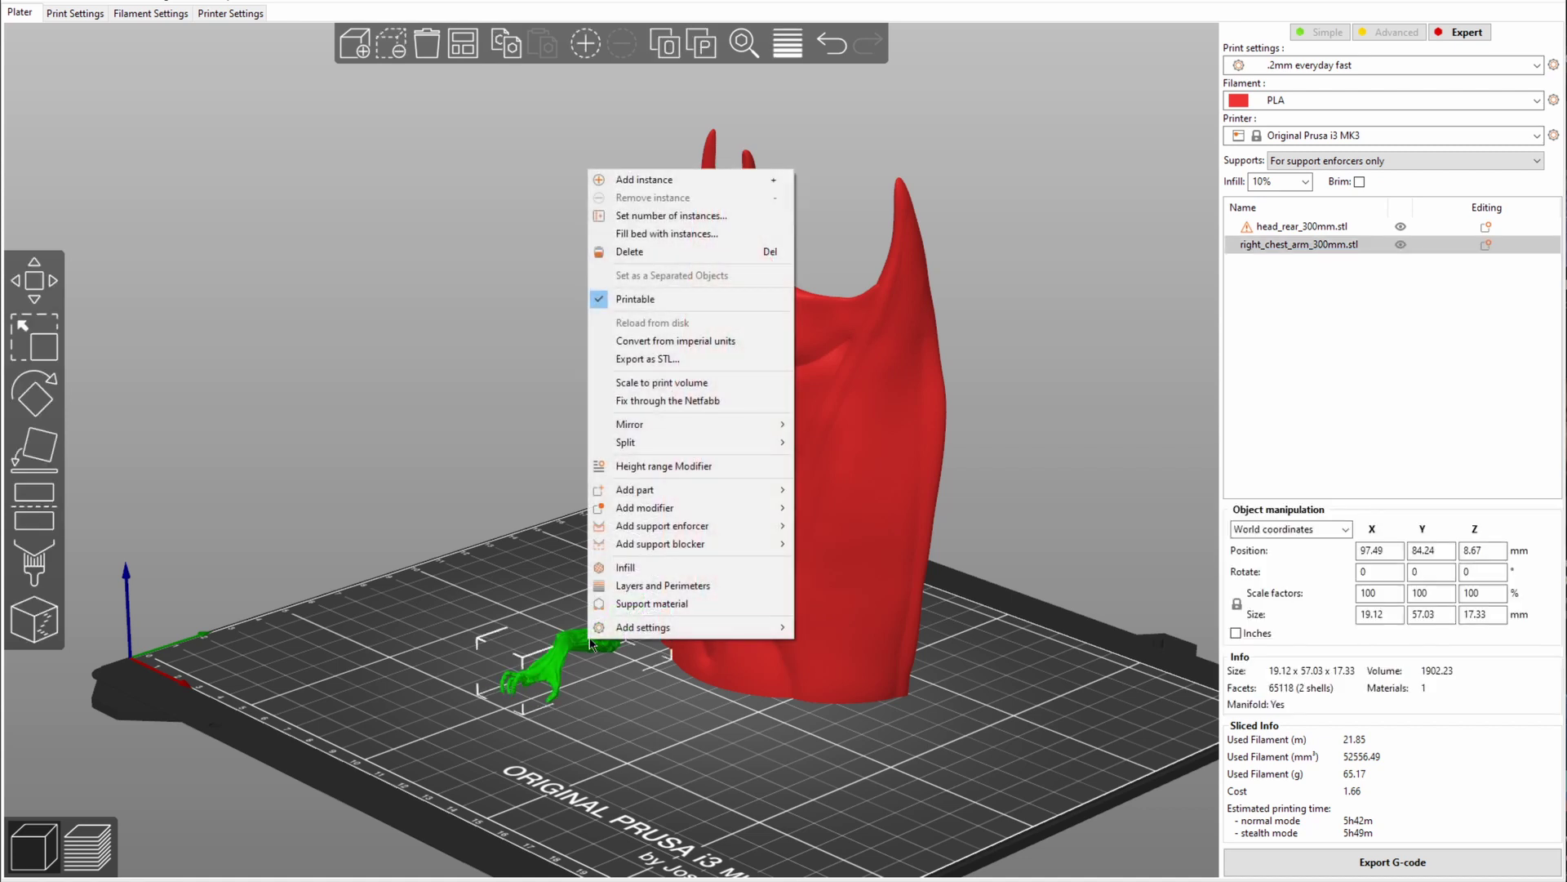
{"action": "left_click", "coordinate": [643, 604]}
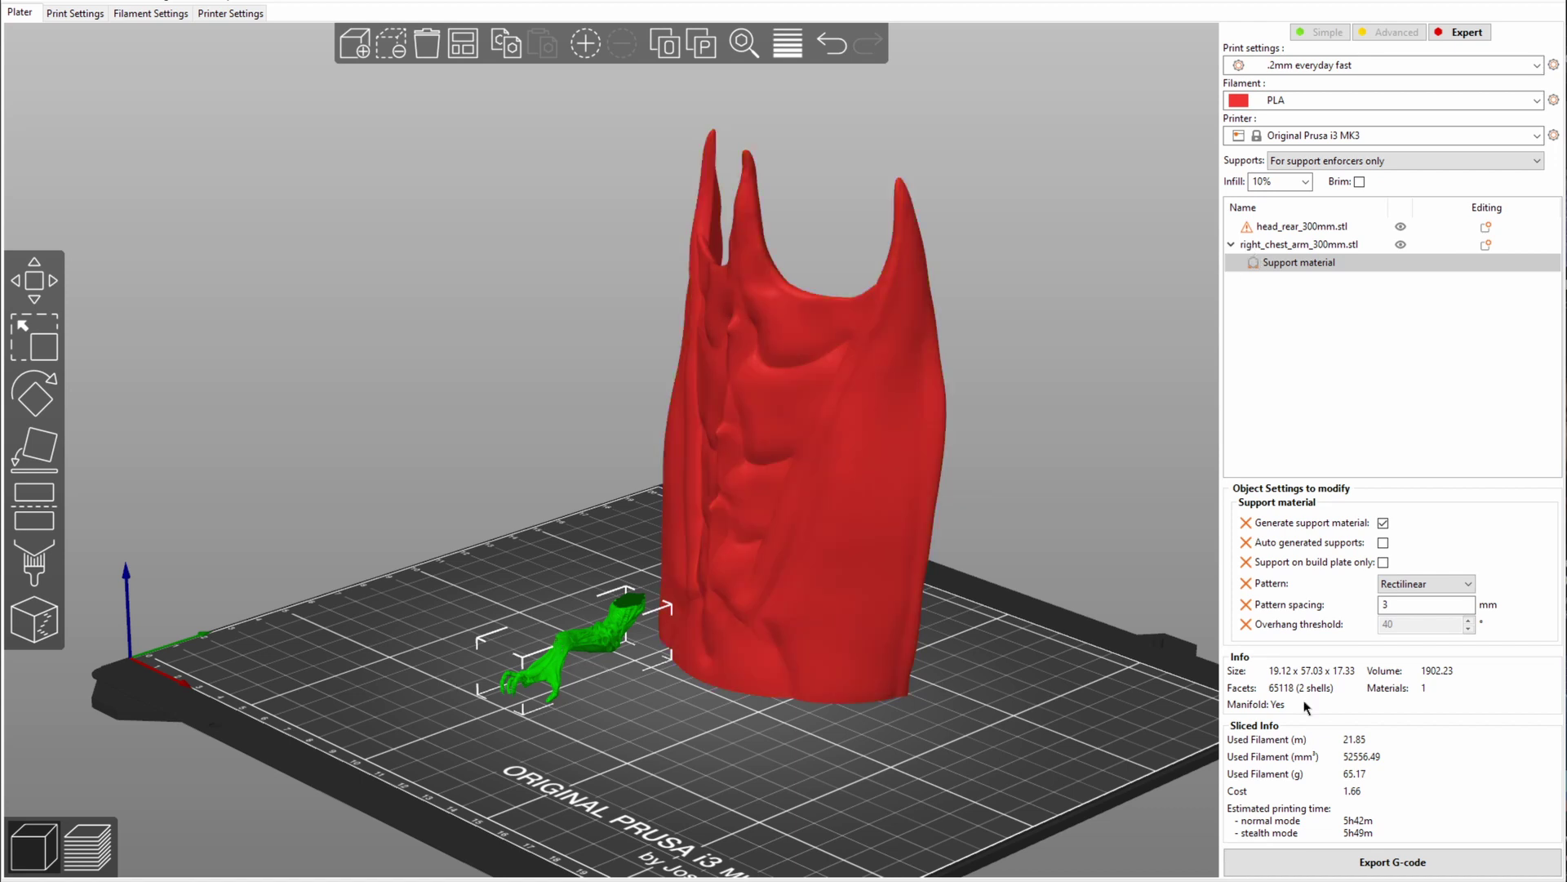
{"action": "left_click", "coordinate": [1382, 542]}
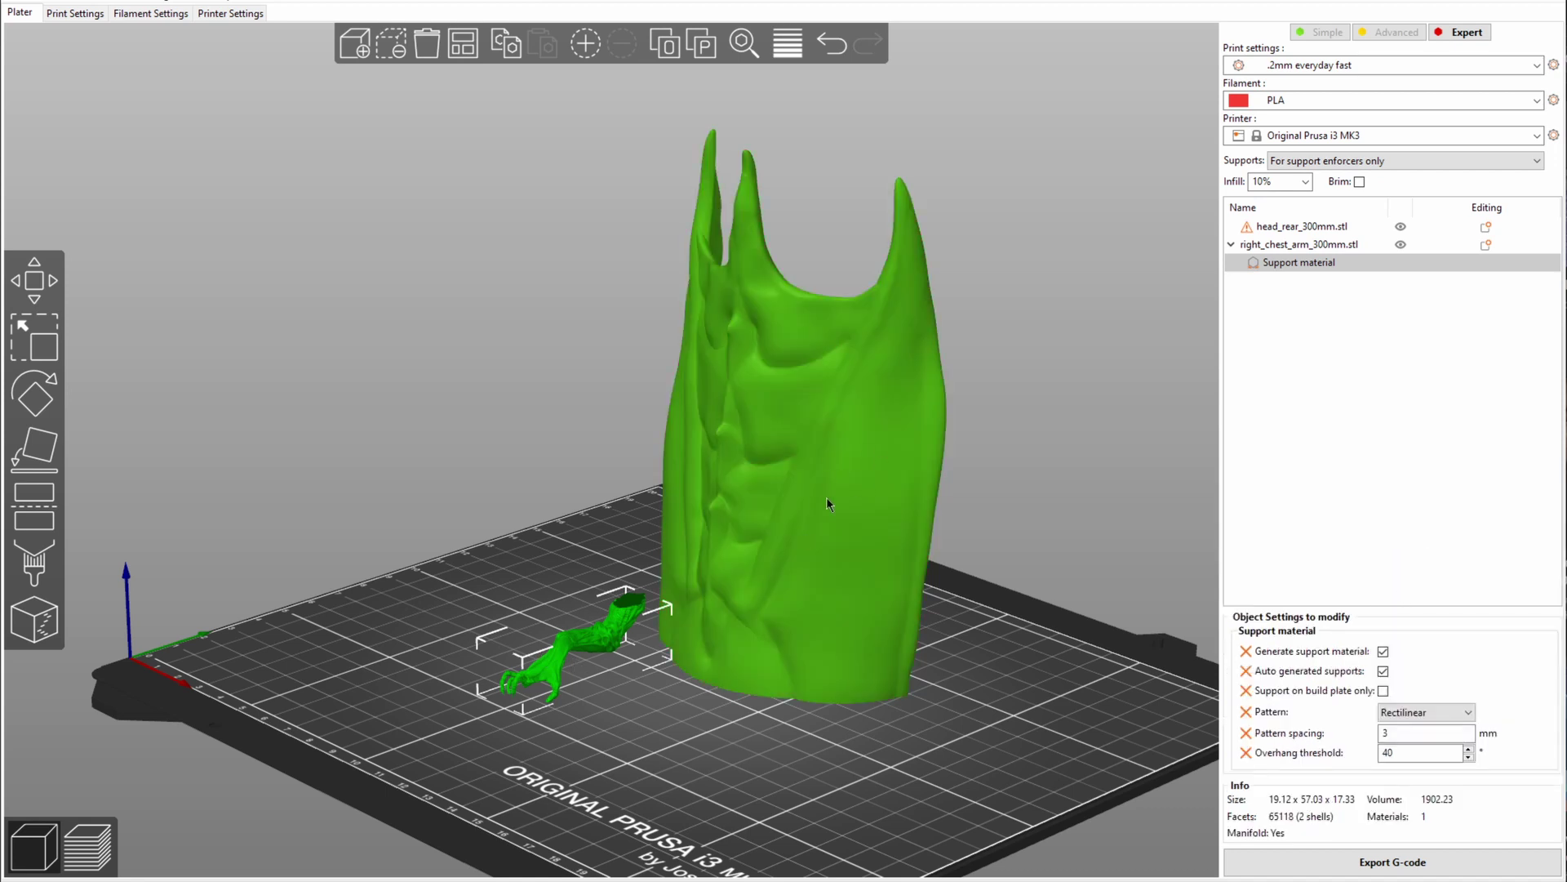
{"action": "left_click", "coordinate": [545, 650]}
{"action": "right_click", "coordinate": [565, 649]}
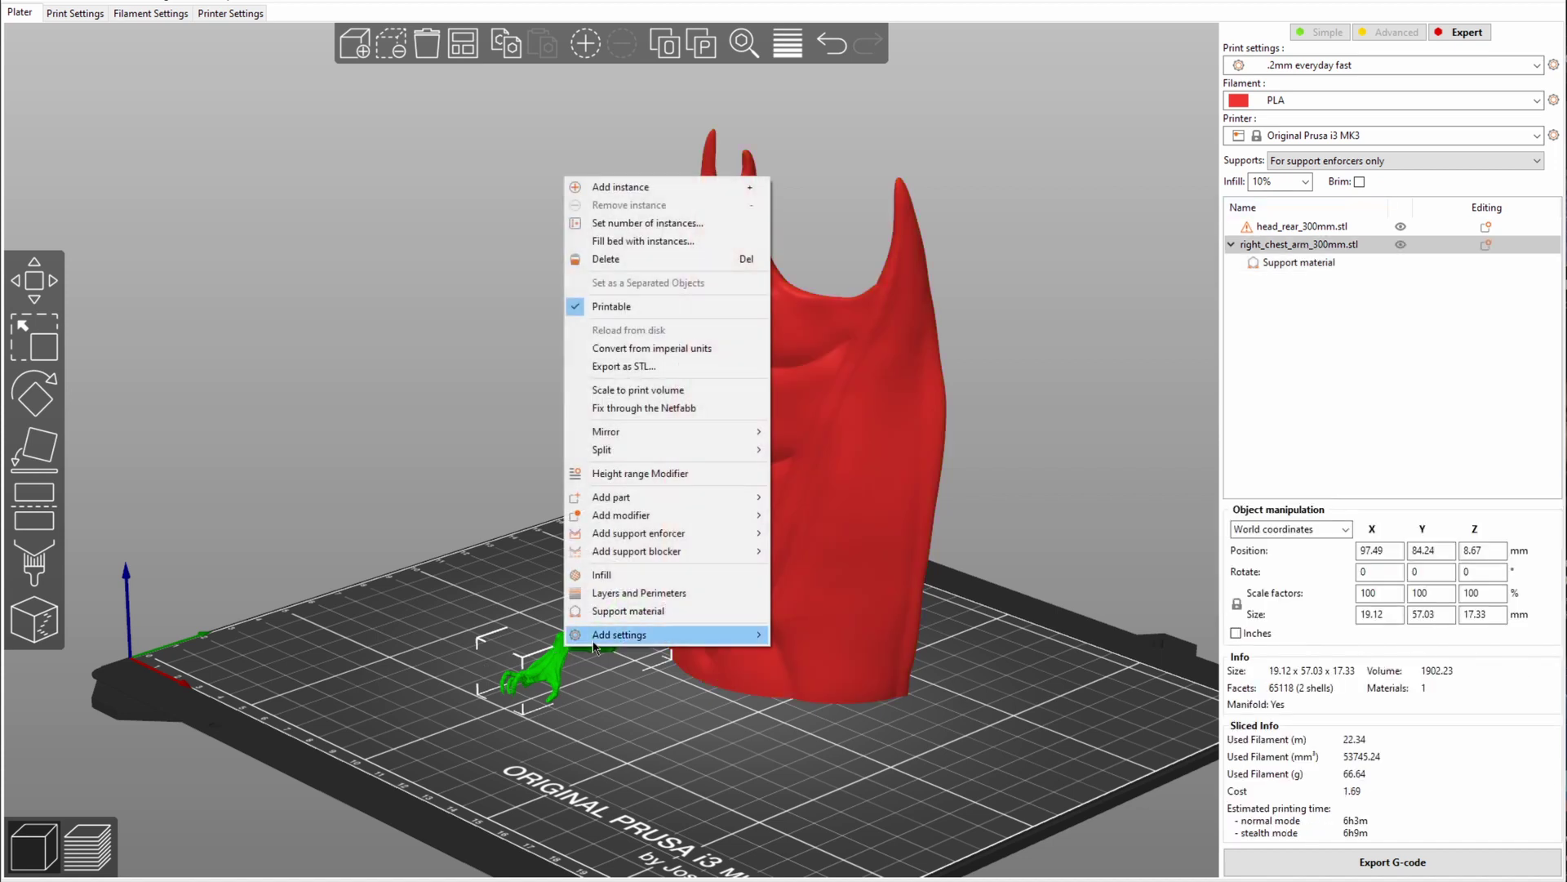
- Add Layers and Perimeters settings to the arm: 0.1 mm layer height, 6 bottom layers
{"action": "left_click", "coordinate": [628, 593]}
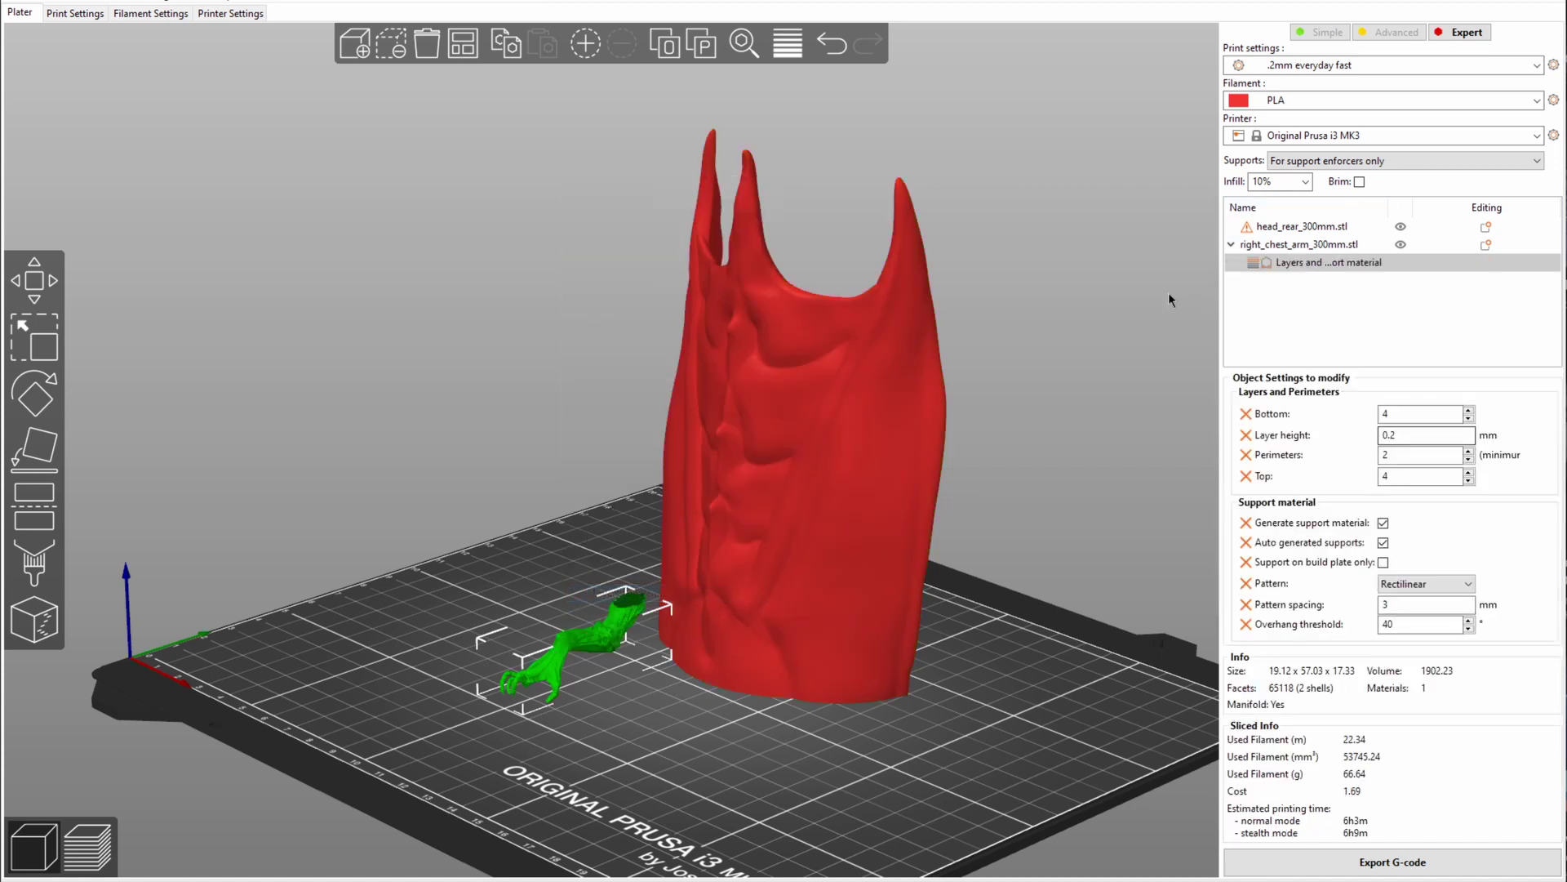
{"action": "left_click", "coordinate": [1415, 433]}
{"action": "type", "text": "1"}
{"action": "key", "text": "Tab"}
{"action": "double_click", "coordinate": [1469, 538]}
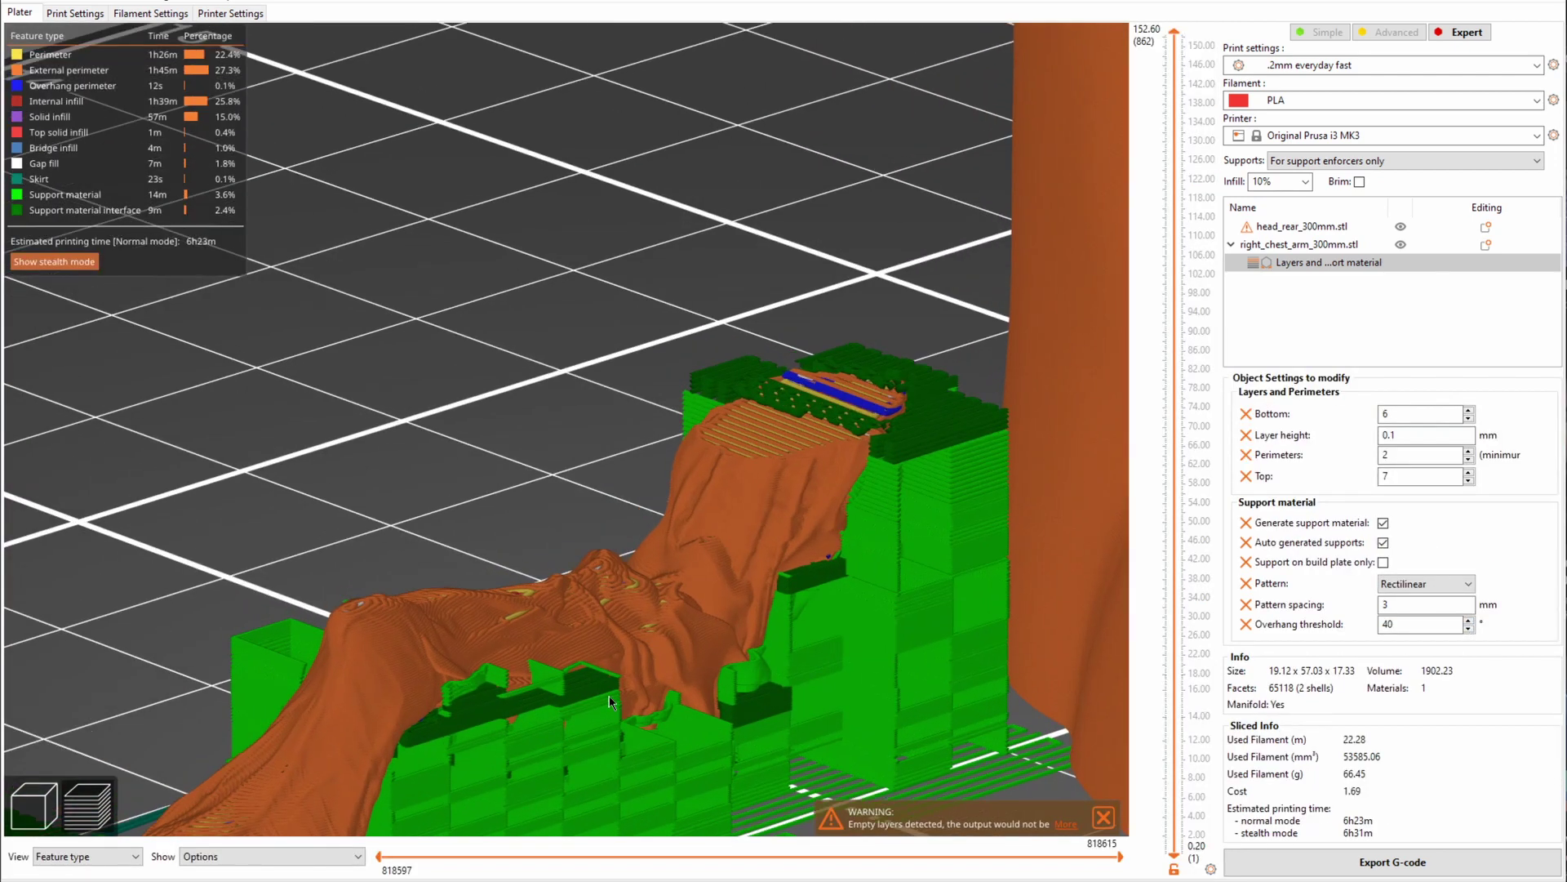
- Zoom and orbit the preview to inspect the arm's supports, ending on a top-down bed view
{"action": "scroll", "coordinate": [610, 702], "scroll_direction": "up", "scroll_amount": 5}
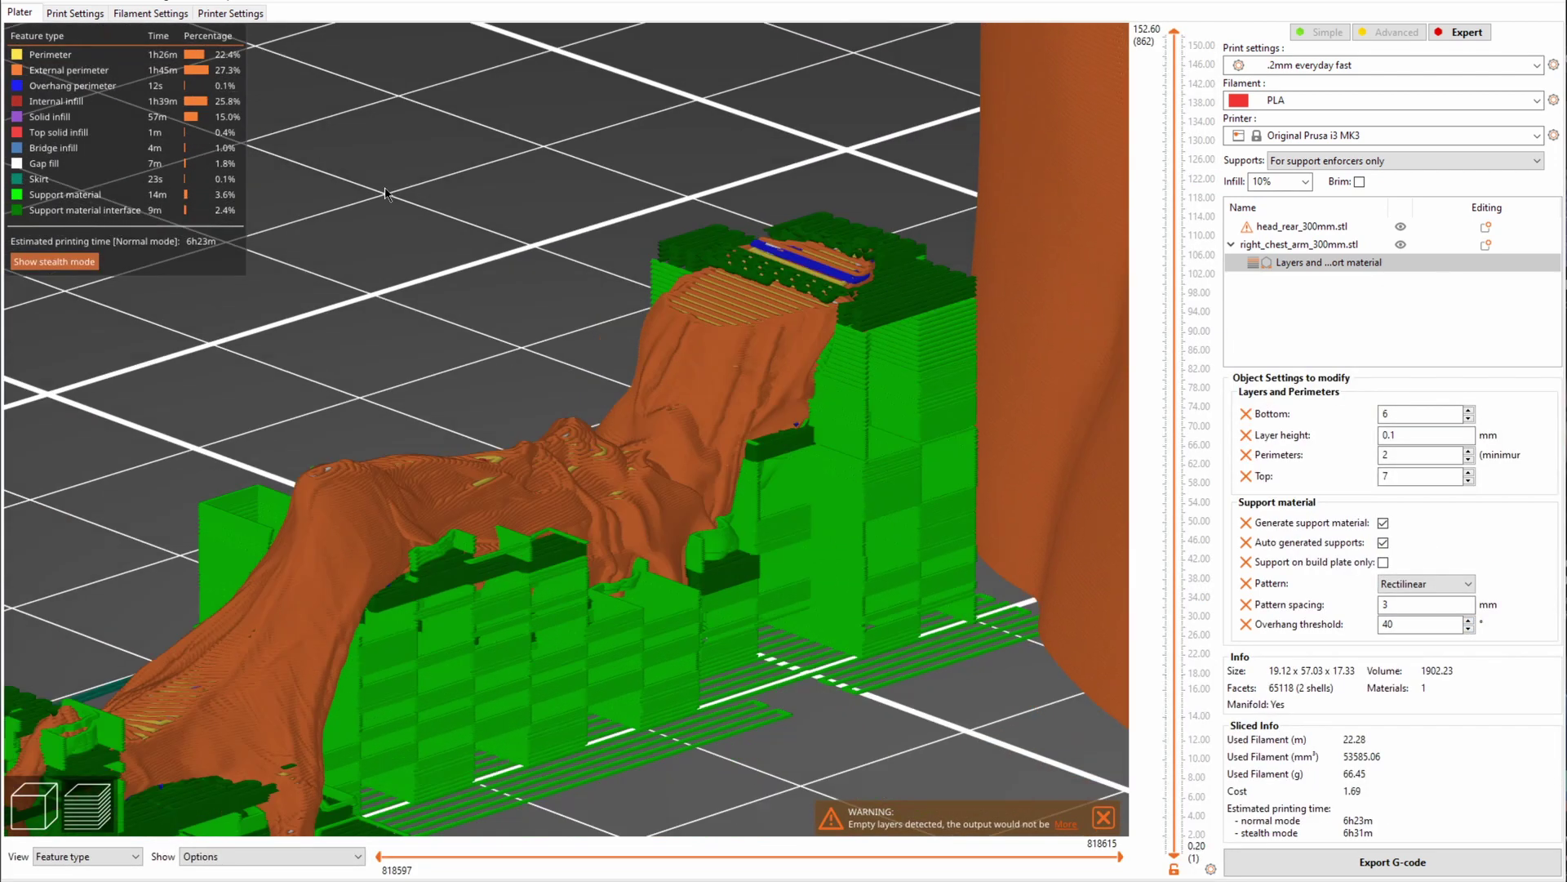
{"action": "scroll", "coordinate": [429, 431], "scroll_direction": "down", "scroll_amount": 5}
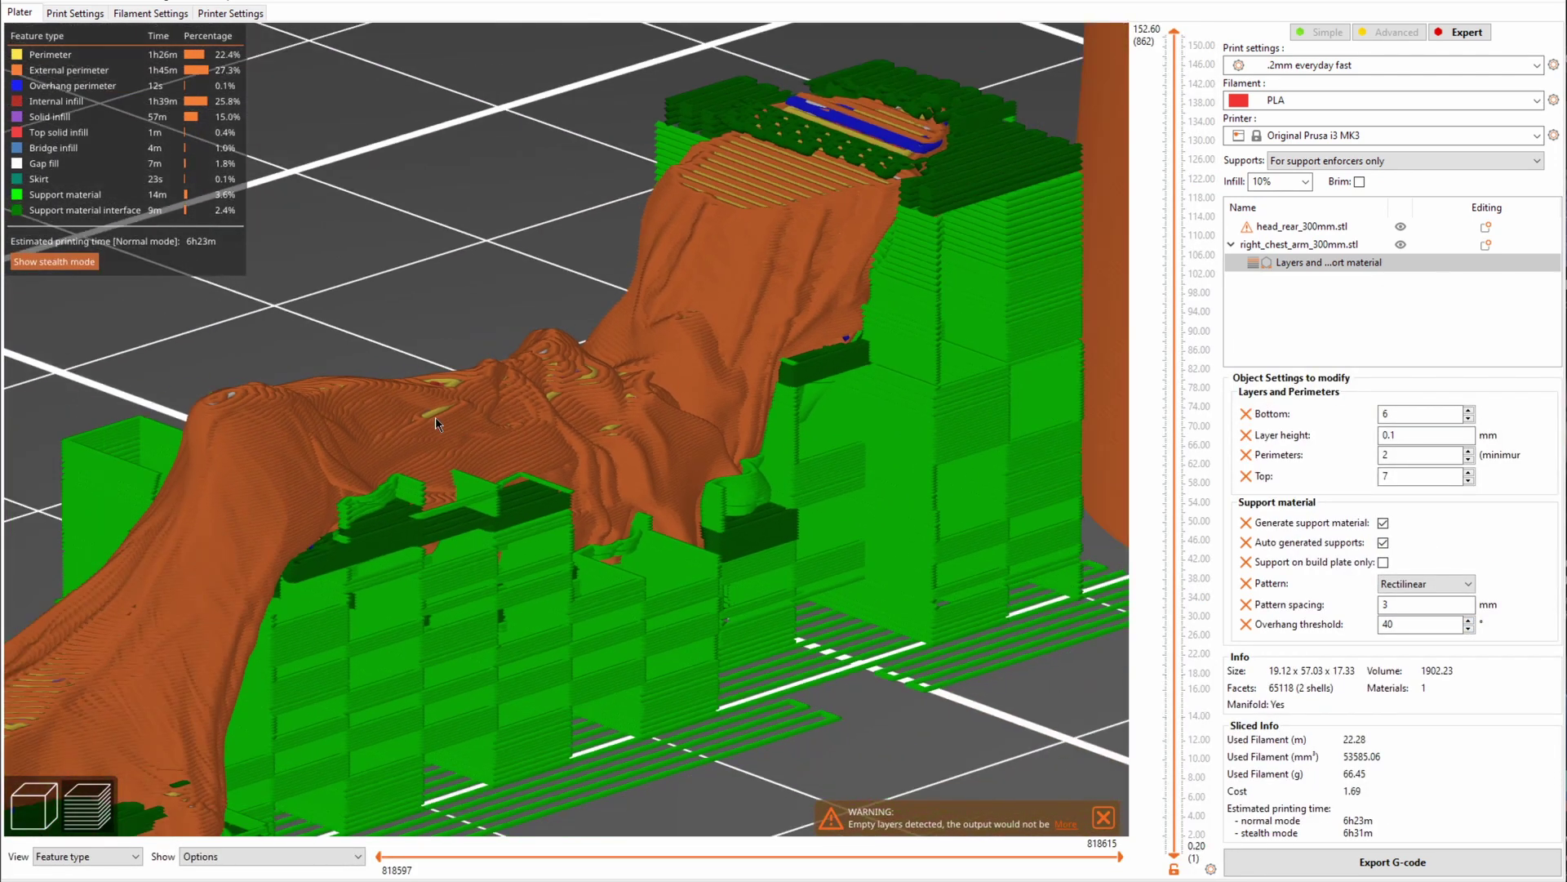
{"action": "left_click_drag", "start_coordinate": [434, 417], "coordinate": [320, 511]}
{"action": "scroll", "coordinate": [244, 495], "scroll_direction": "up", "scroll_amount": 3}
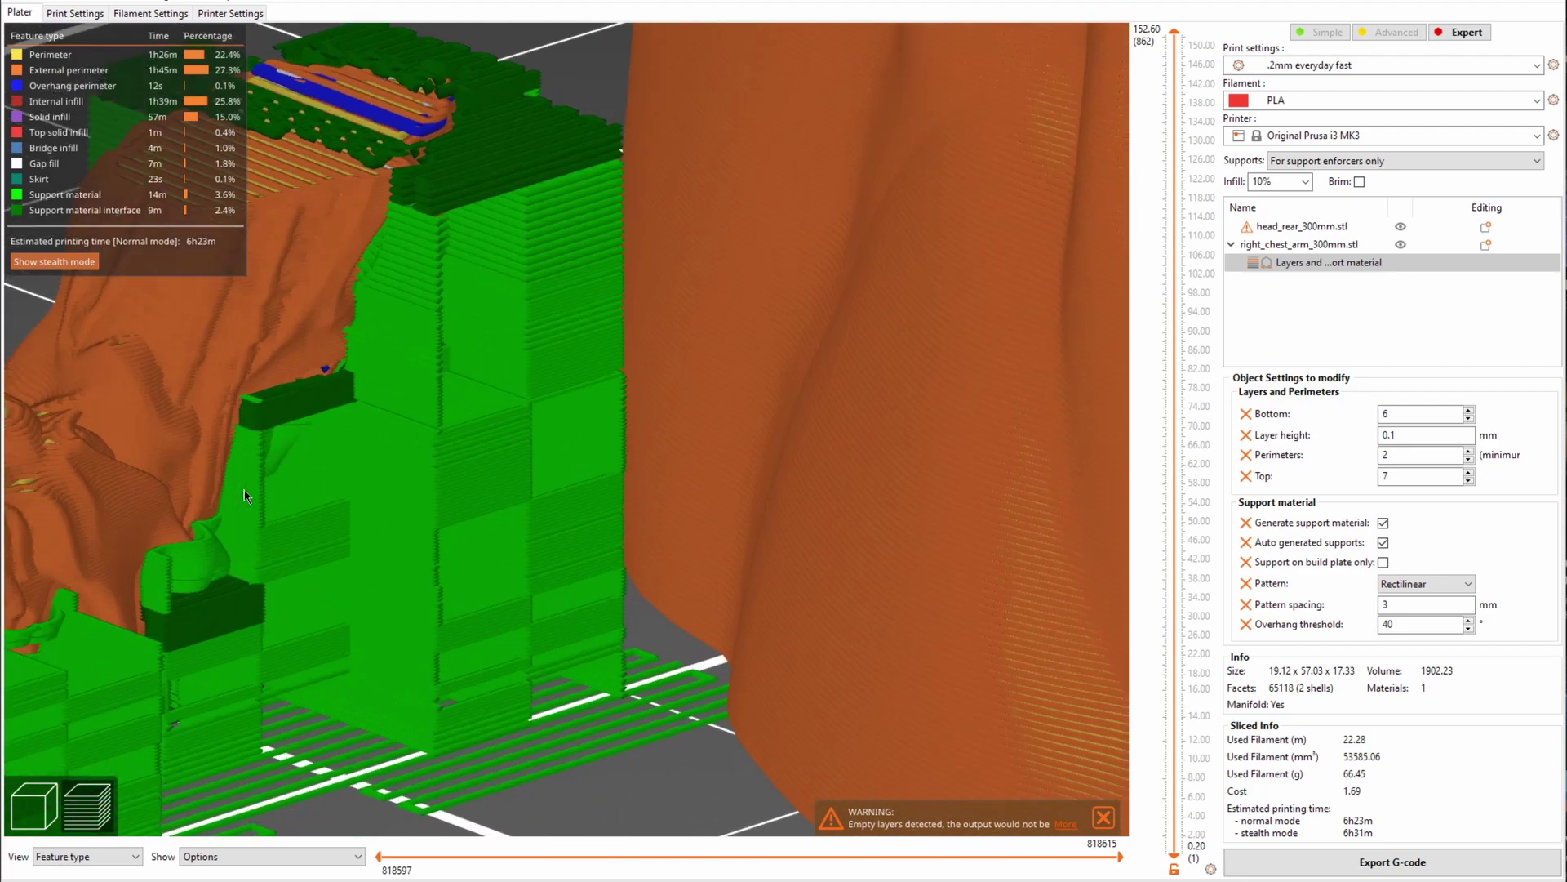
{"action": "scroll", "coordinate": [862, 510], "scroll_direction": "down", "scroll_amount": 6}
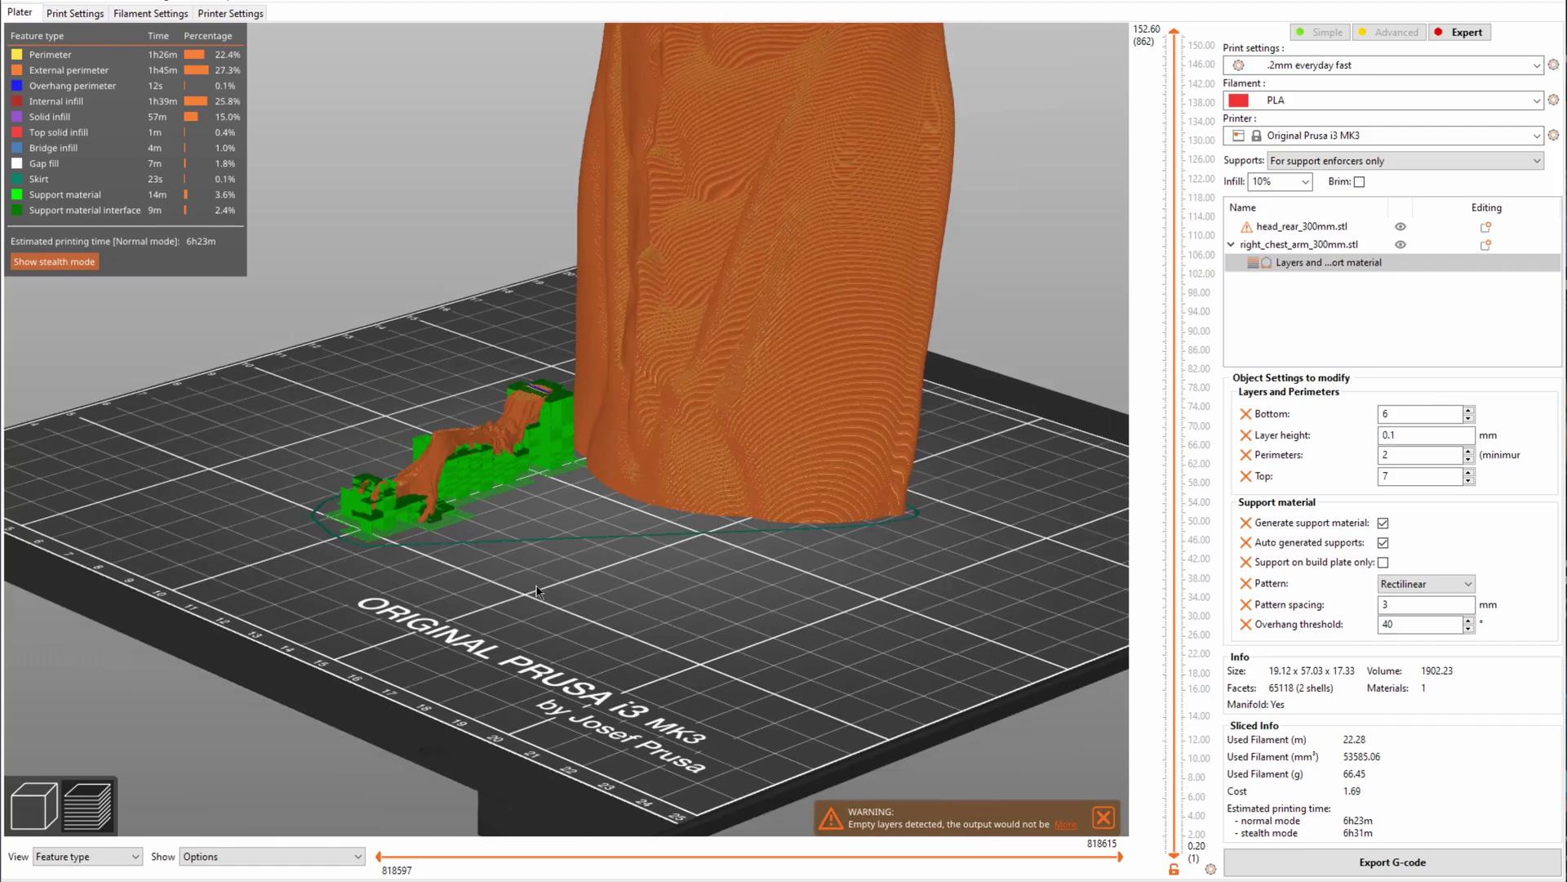
{"action": "left_click_drag", "start_coordinate": [536, 591], "coordinate": [866, 490]}
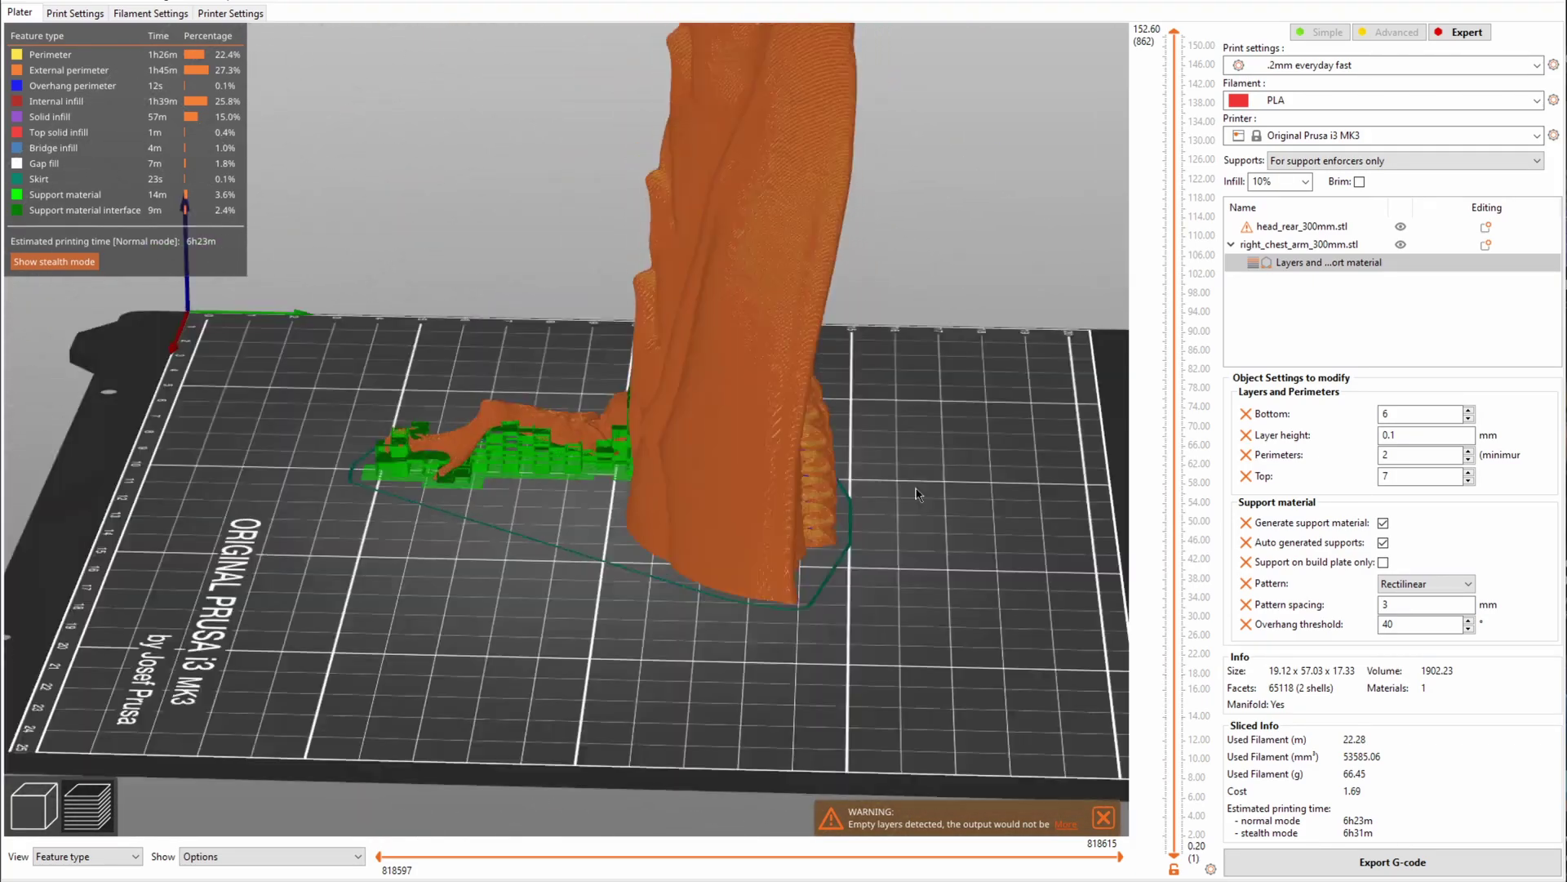
{"action": "scroll", "coordinate": [865, 490], "scroll_direction": "up", "scroll_amount": 3}
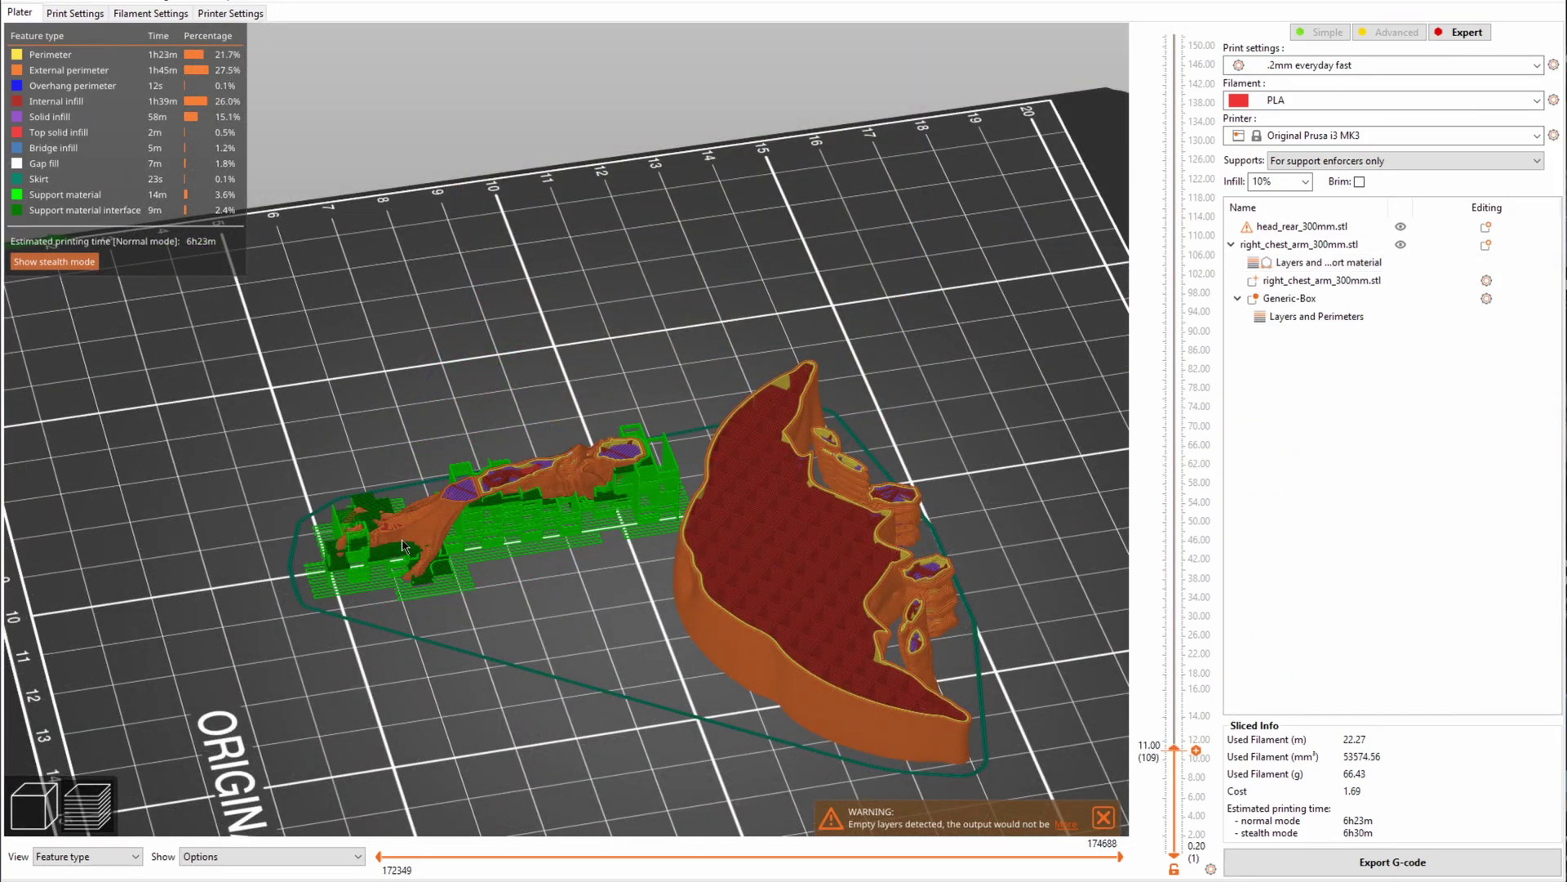